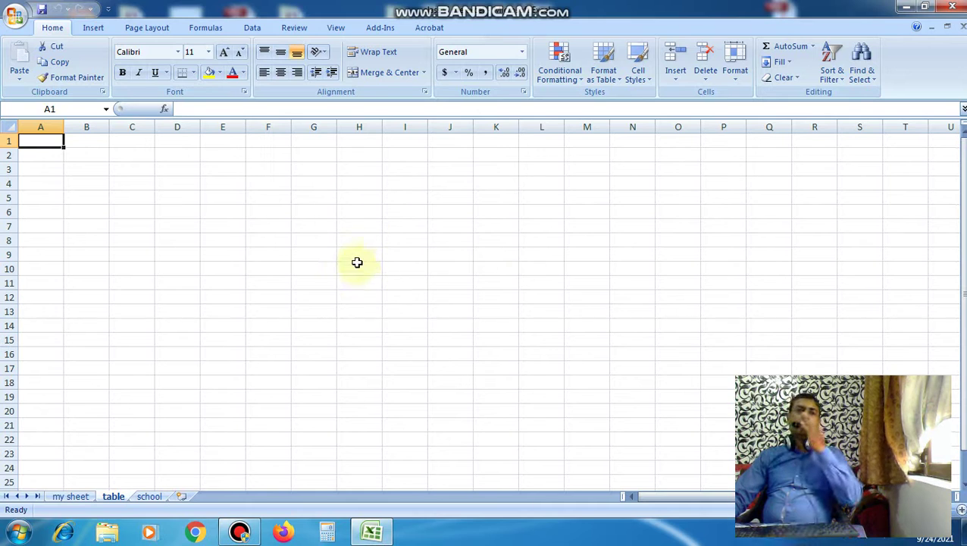
Step: Enter the column labels A, B, C and D across G4:J4
drag(274, 183, 459, 187)
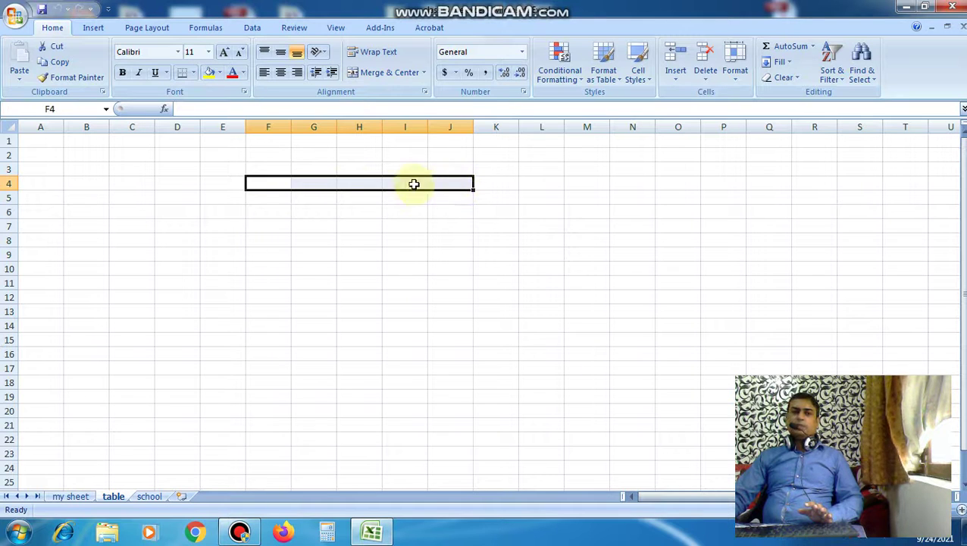
click(312, 183)
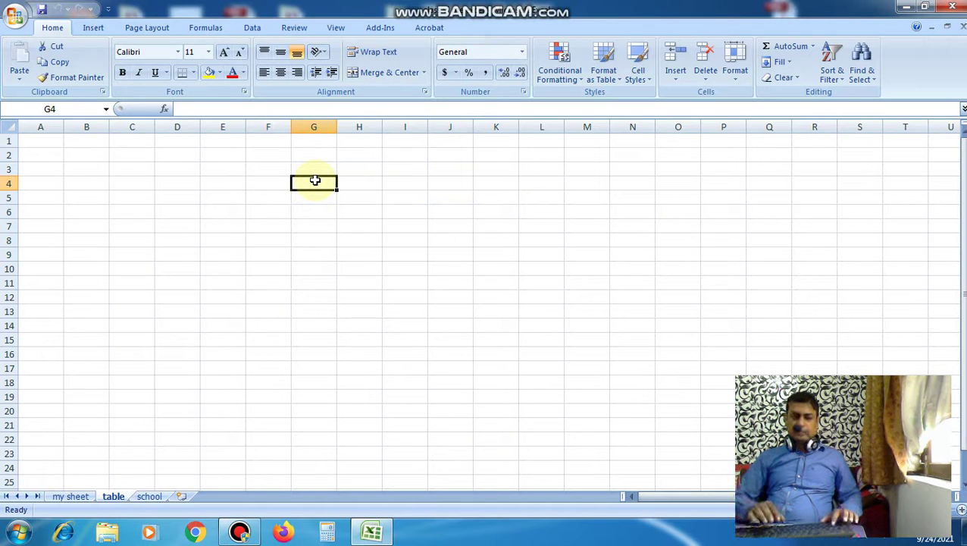
text(A)
key(Tab)
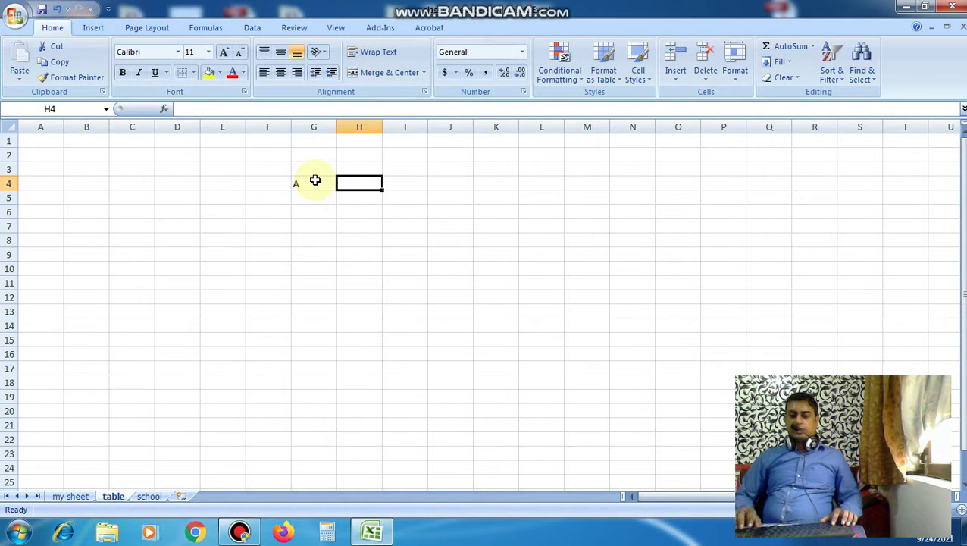
text(B)
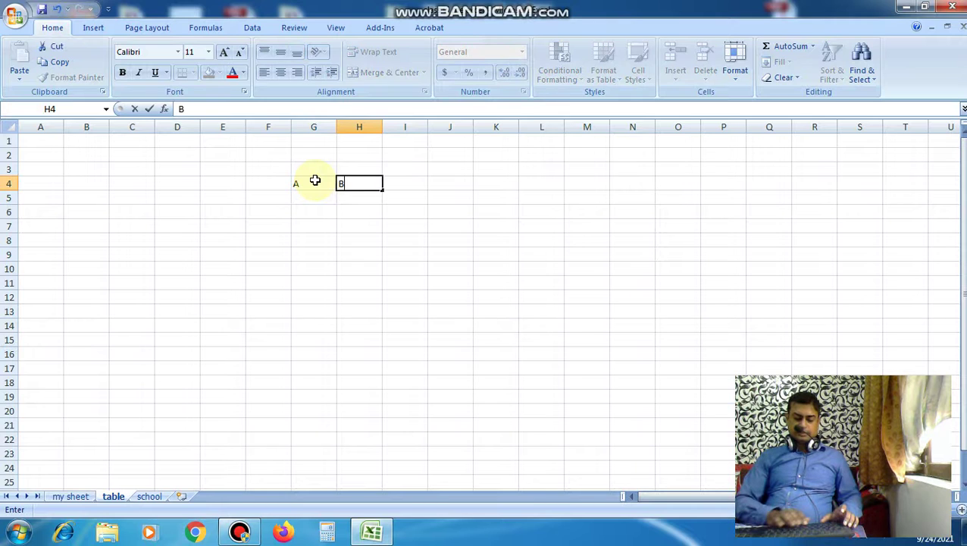
key(Tab)
text(C)
key(Tab)
text(D)
key(Tab)
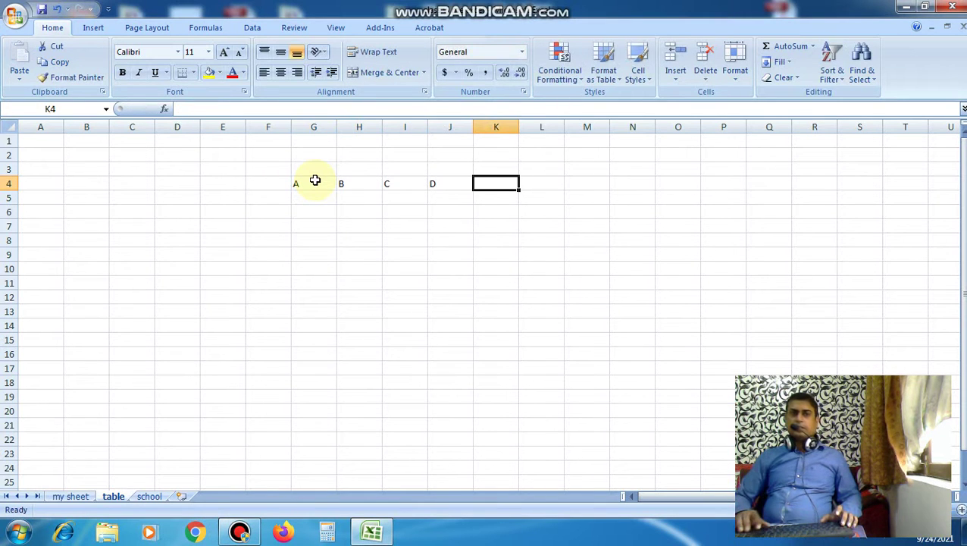
key(Left)
key(Left)
key(Left)
key(Left)
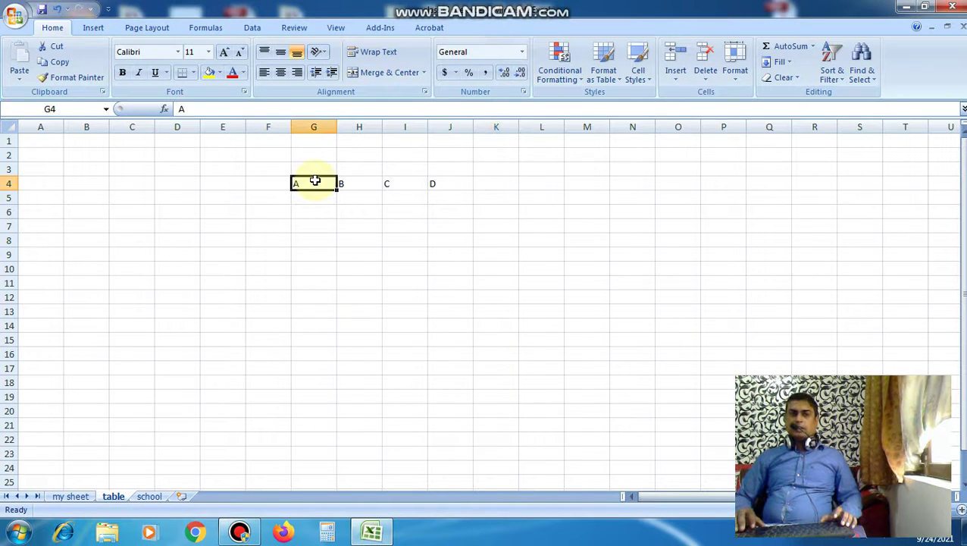
key(Left)
Step: Fill serial numbers 1 through 9 down F5:F13
key(Down)
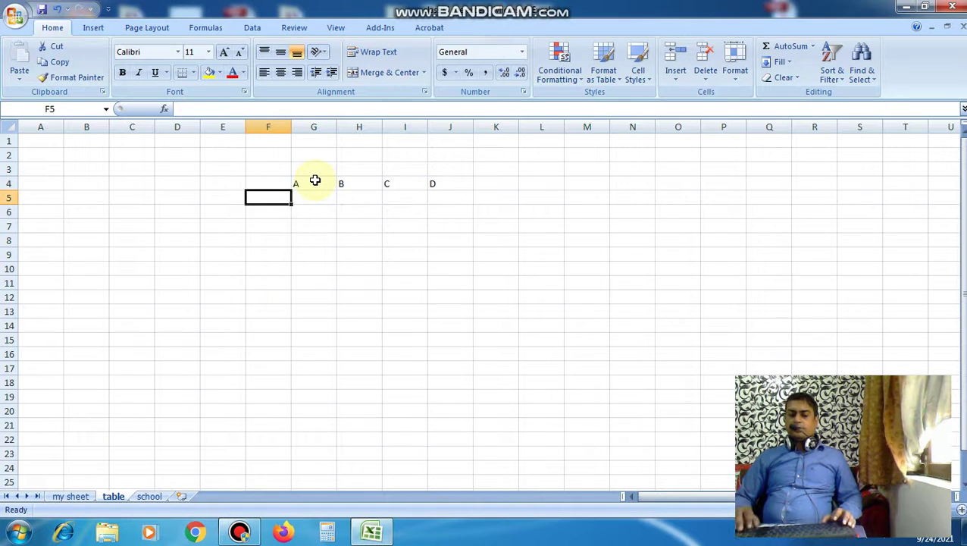
text(1)
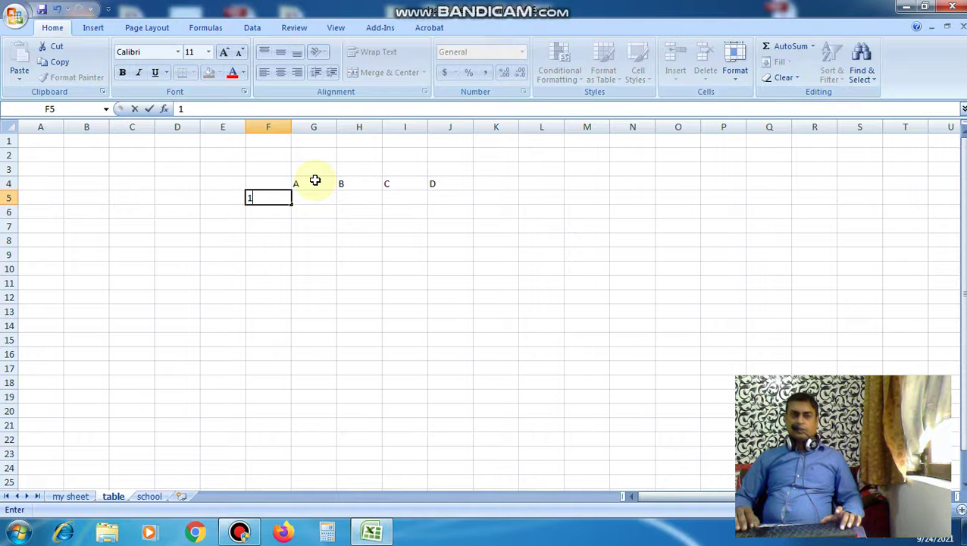
key(Return)
text(2)
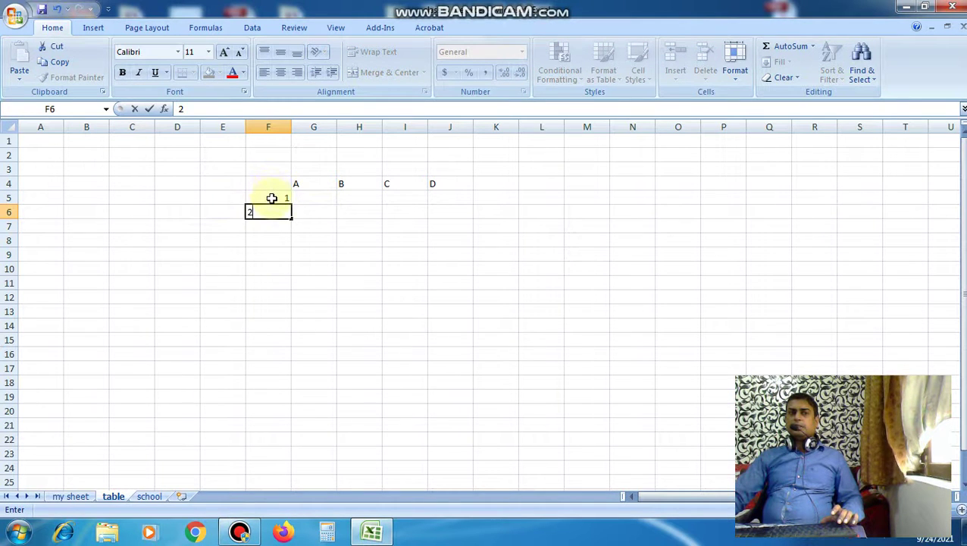
drag(271, 199, 292, 318)
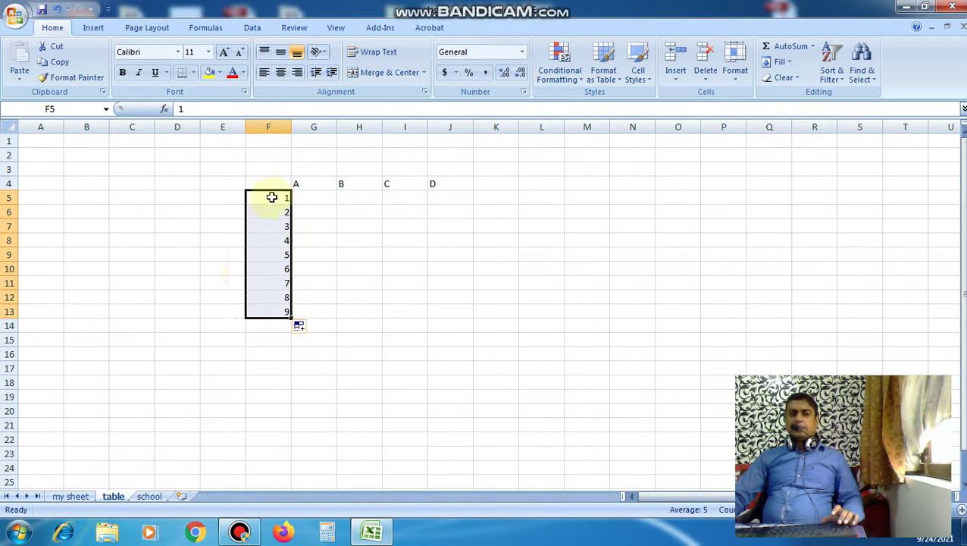
Step: Centre the serial numbers in F5:F13 and the A–D labels in G4:J4
drag(272, 198, 275, 306)
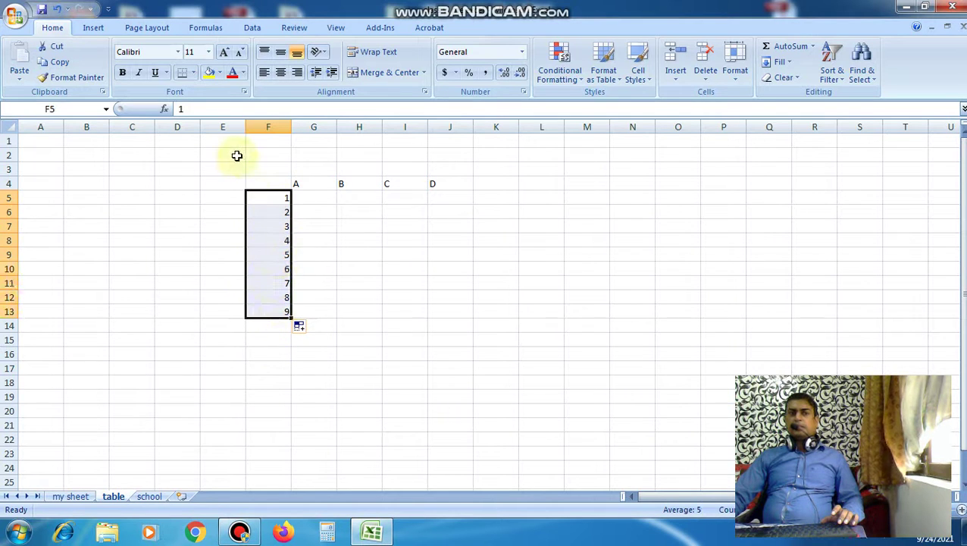
click(280, 75)
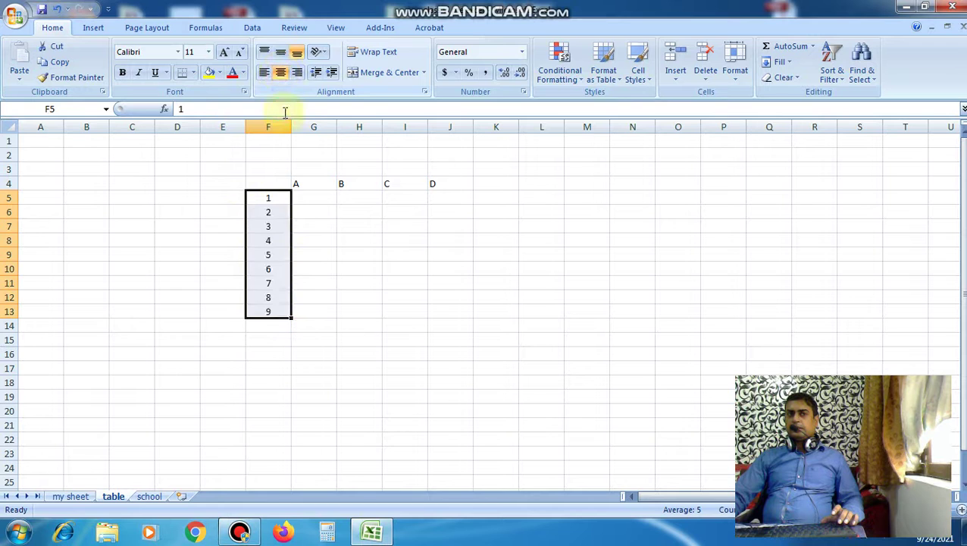
drag(283, 184, 429, 182)
click(280, 76)
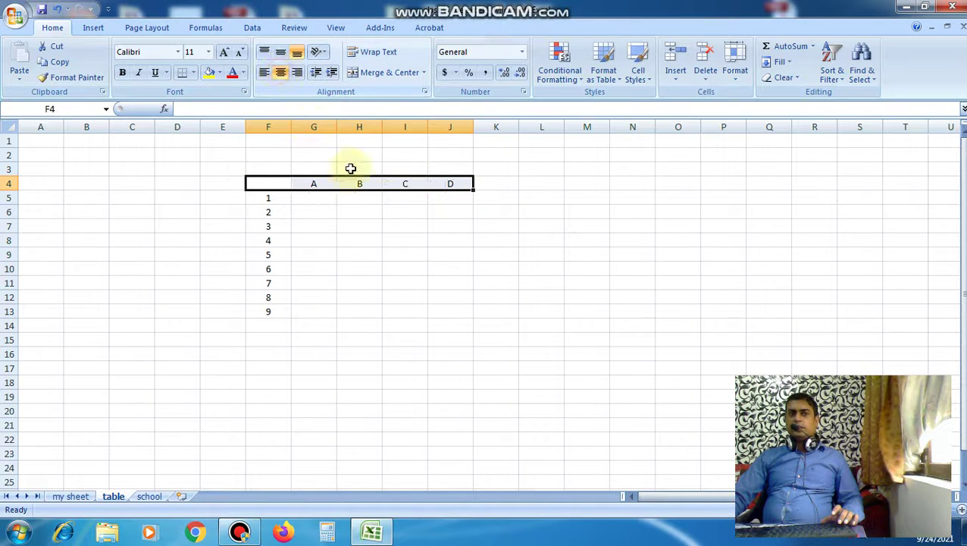
click(407, 251)
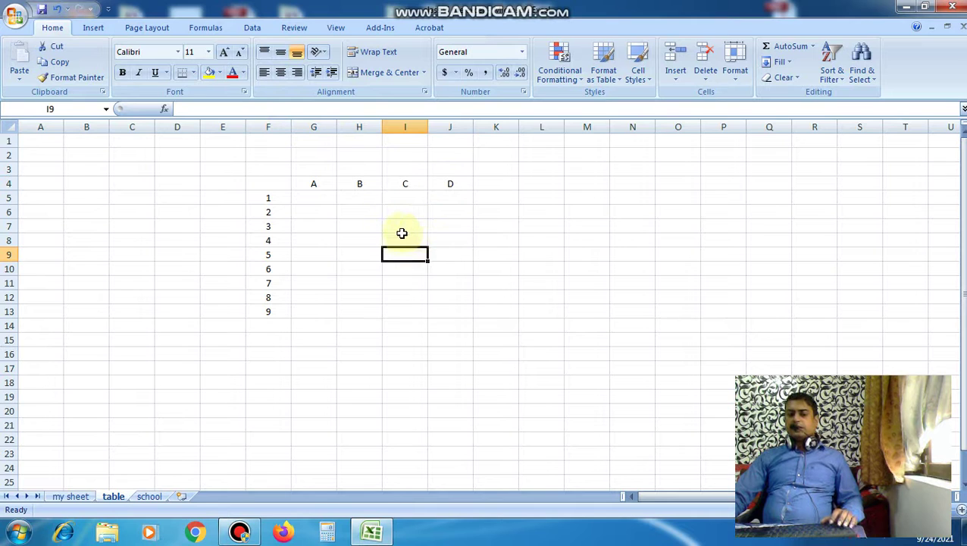
Step: Shade column F4:F13 and the header row F4:J4 yellow
drag(273, 185, 280, 311)
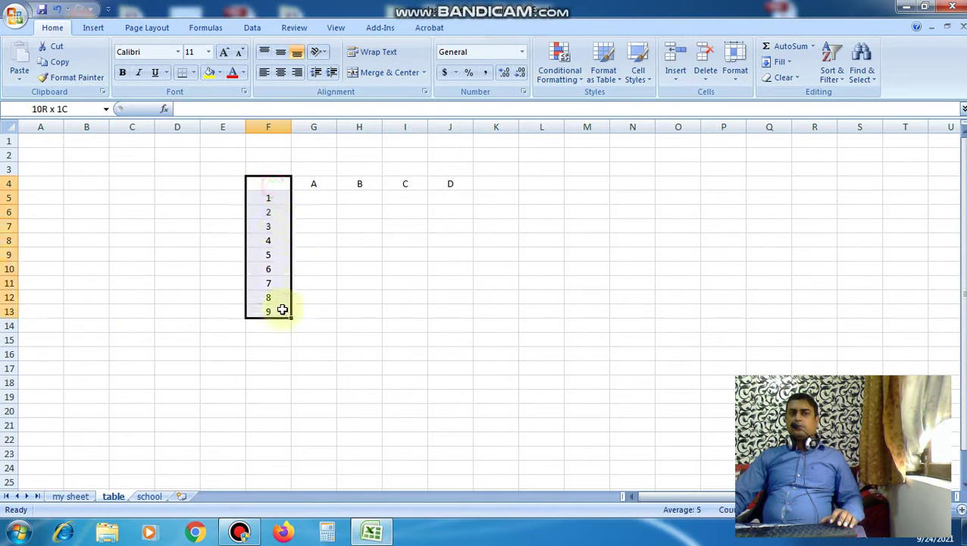
click(208, 72)
drag(278, 182, 444, 183)
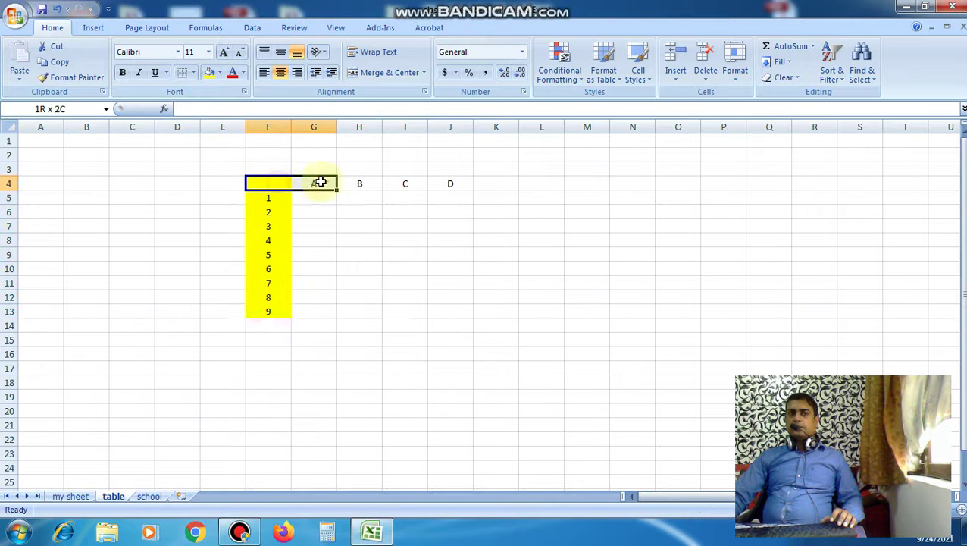
click(209, 72)
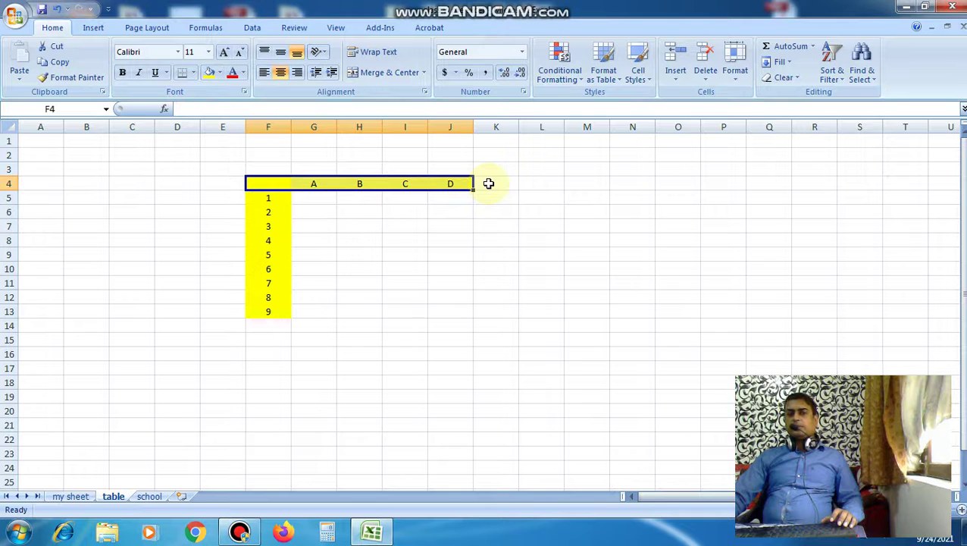
click(333, 197)
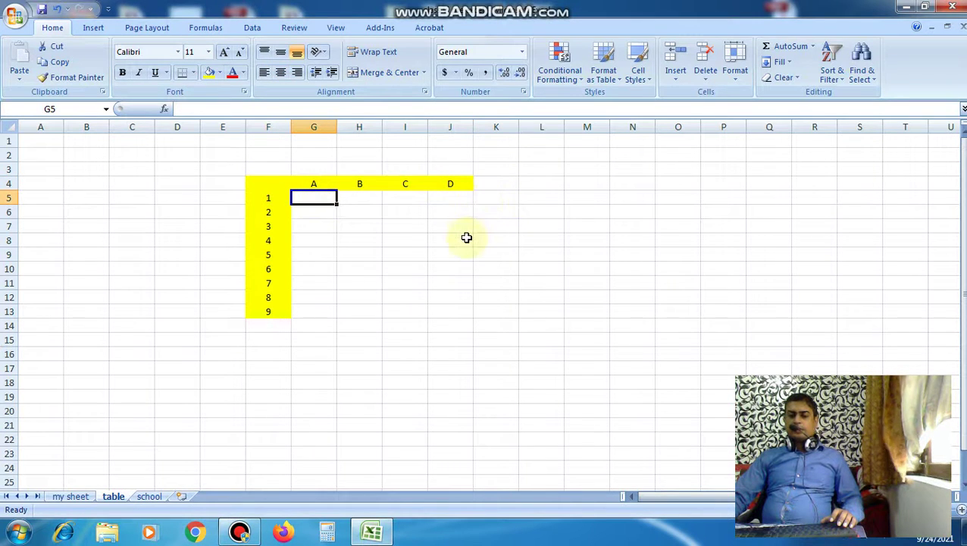
Step: Merge and centre G5:J5 and enter the title PARTY EXPENSES
drag(319, 196, 453, 198)
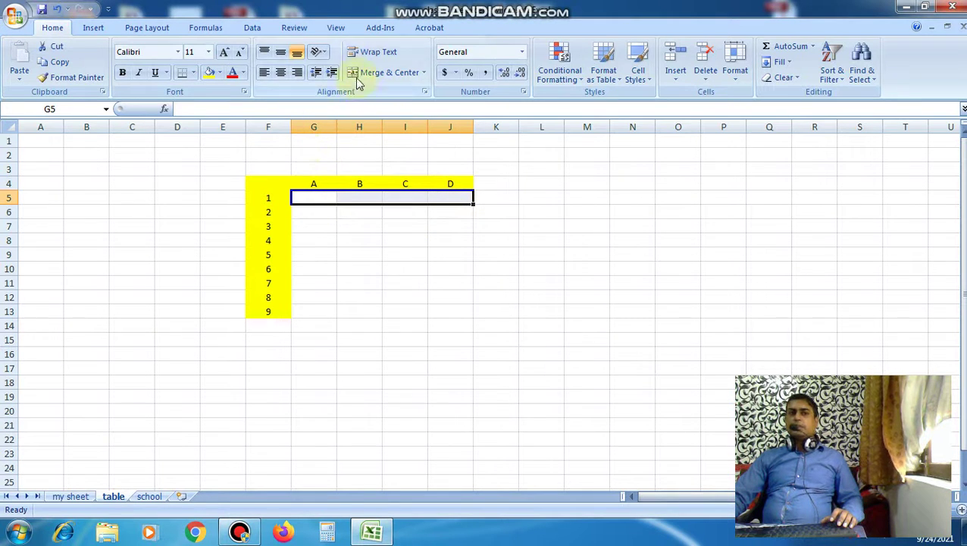
click(379, 73)
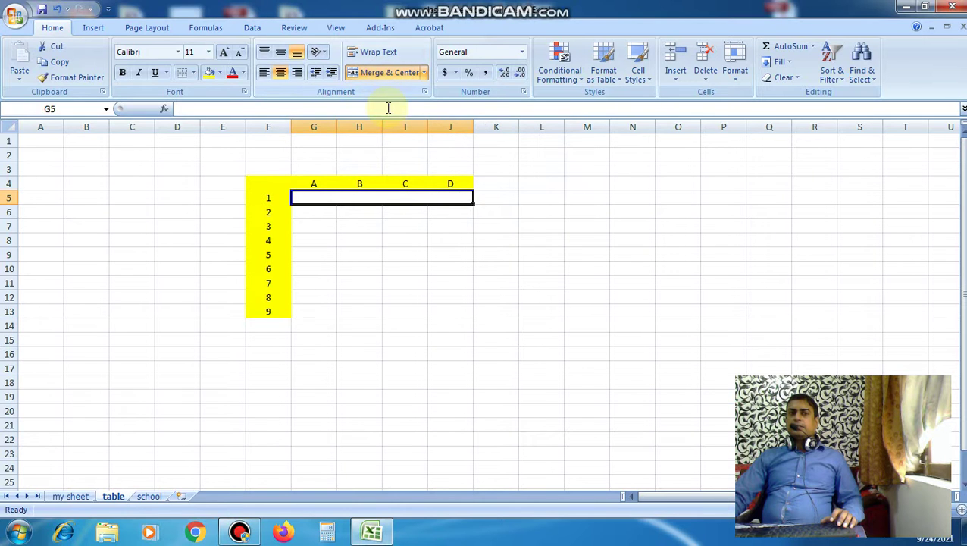
double_click(371, 199)
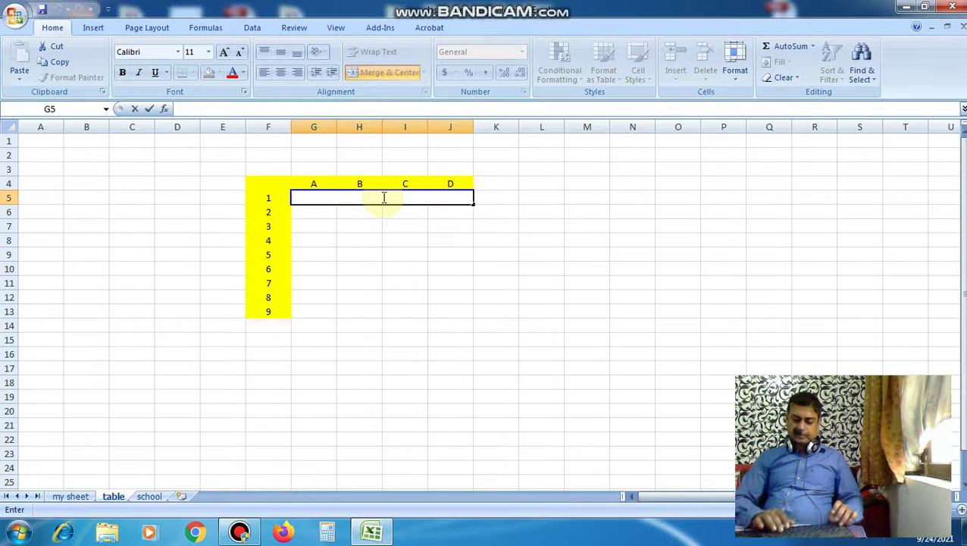
text(Part)
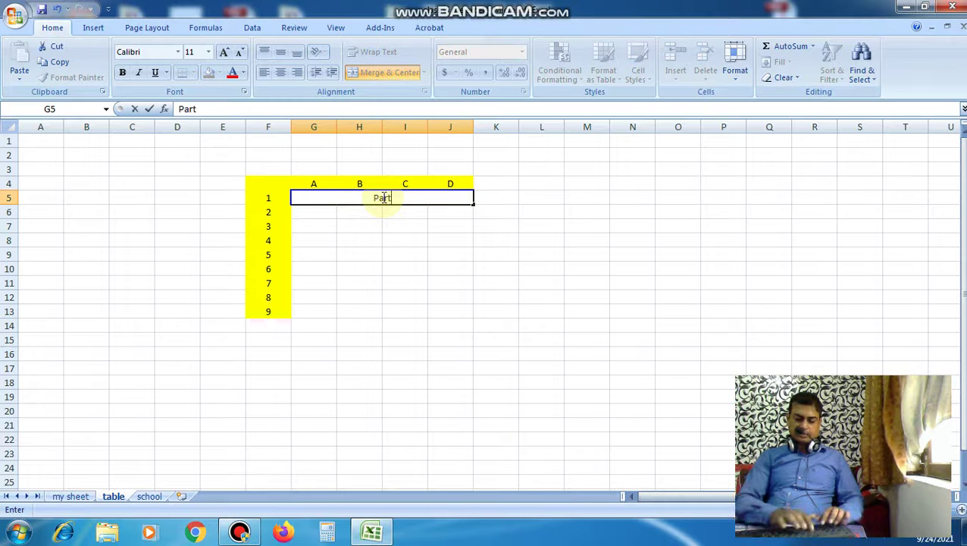
text(y)
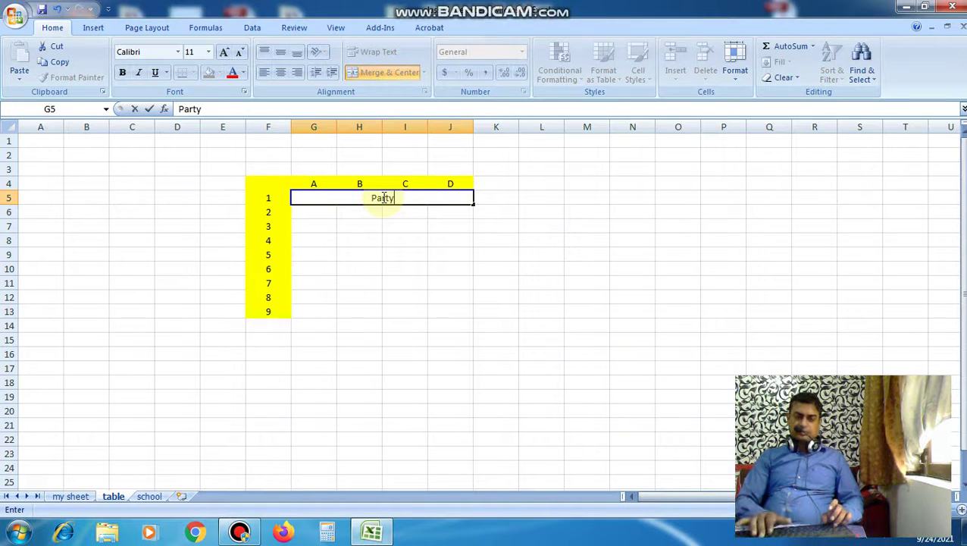
key(BackSpace)
key(BackSpace)
key(BackSpace)
key(BackSpace)
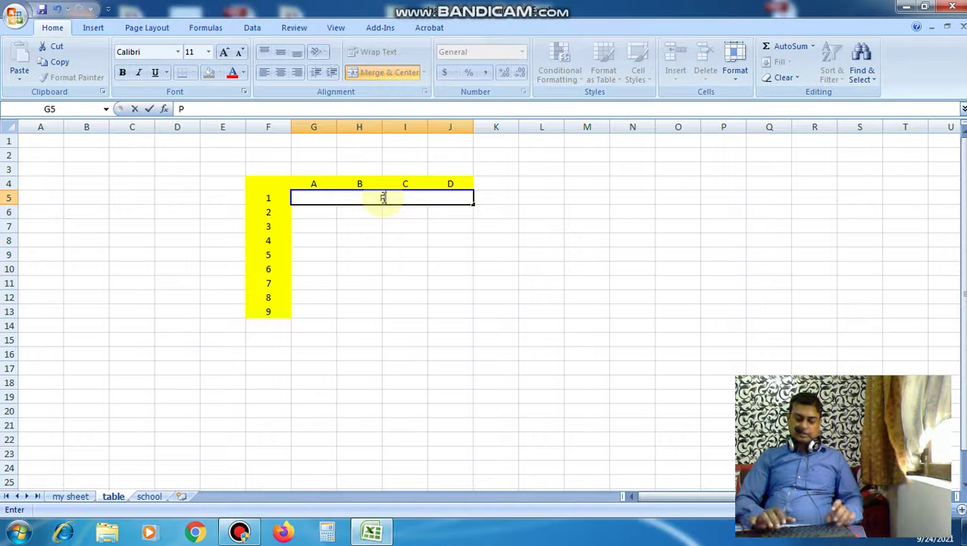
text(ARTY EX)
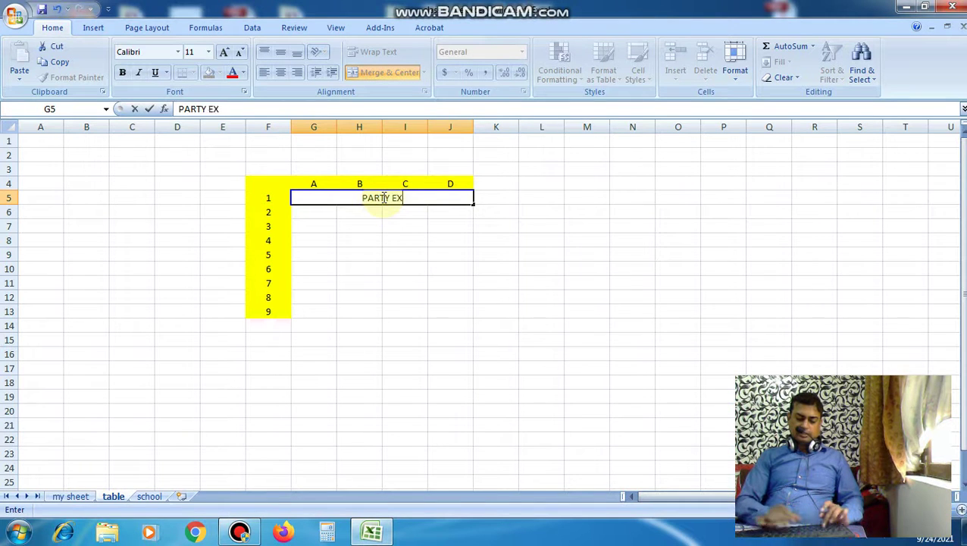
text(PENSE)
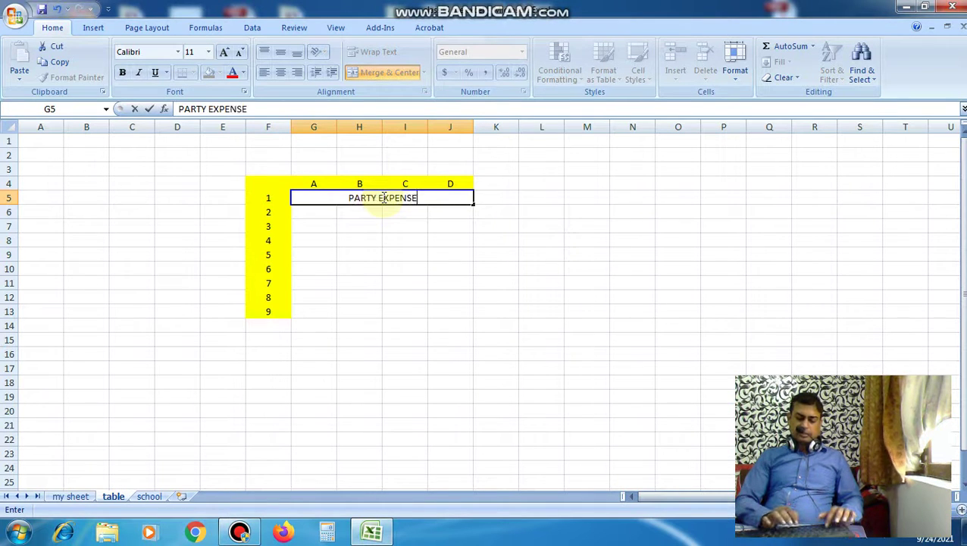
text(S)
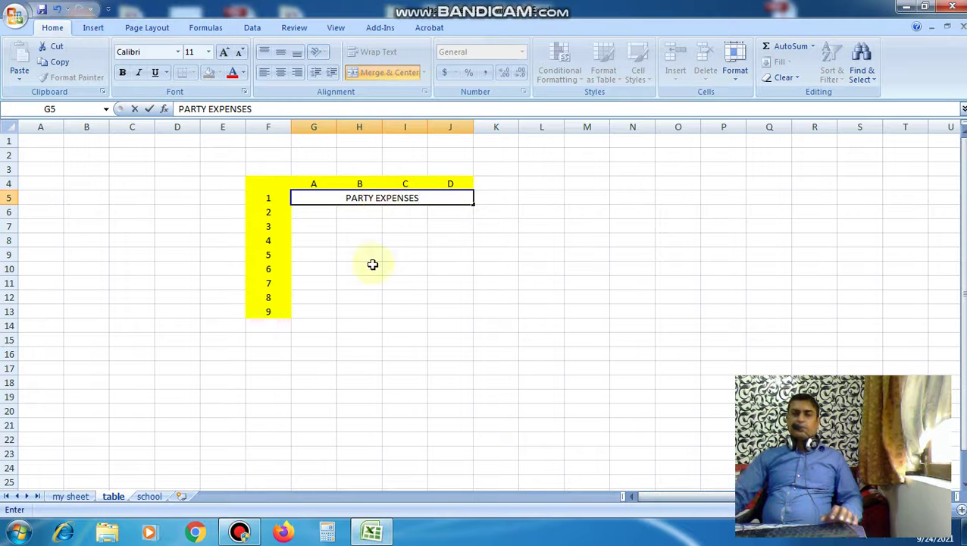
click(311, 212)
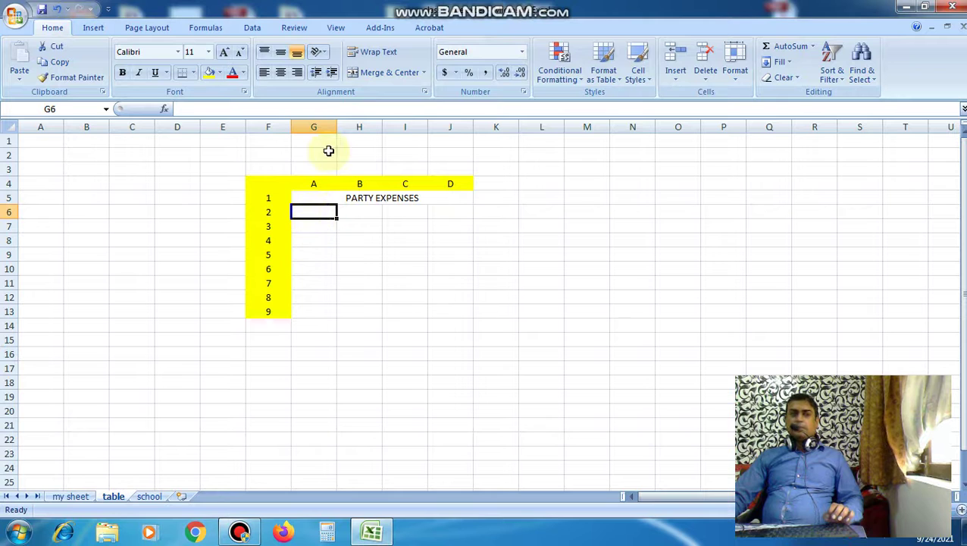
Step: Widen column G and enter Number of guests in G6 with 75 in H6
drag(334, 129, 379, 130)
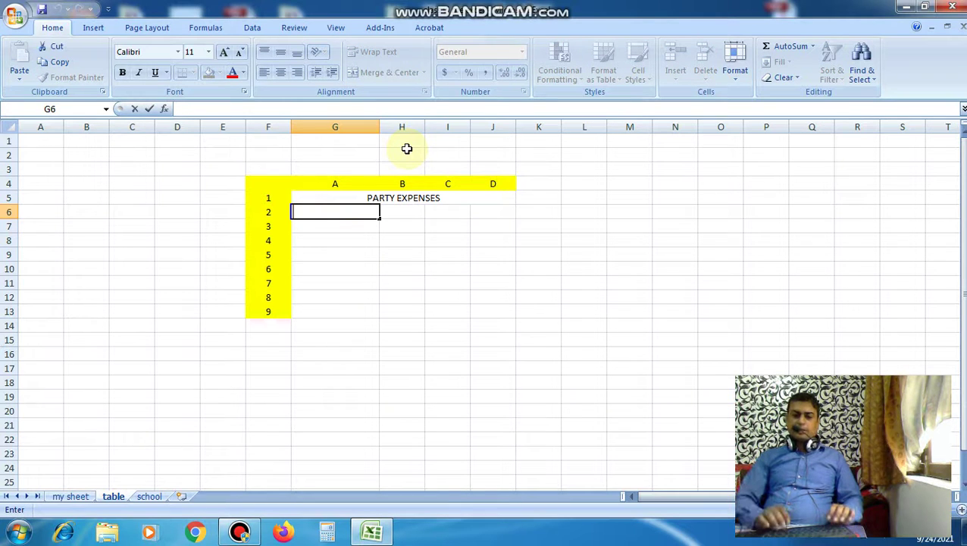
text(nUM)
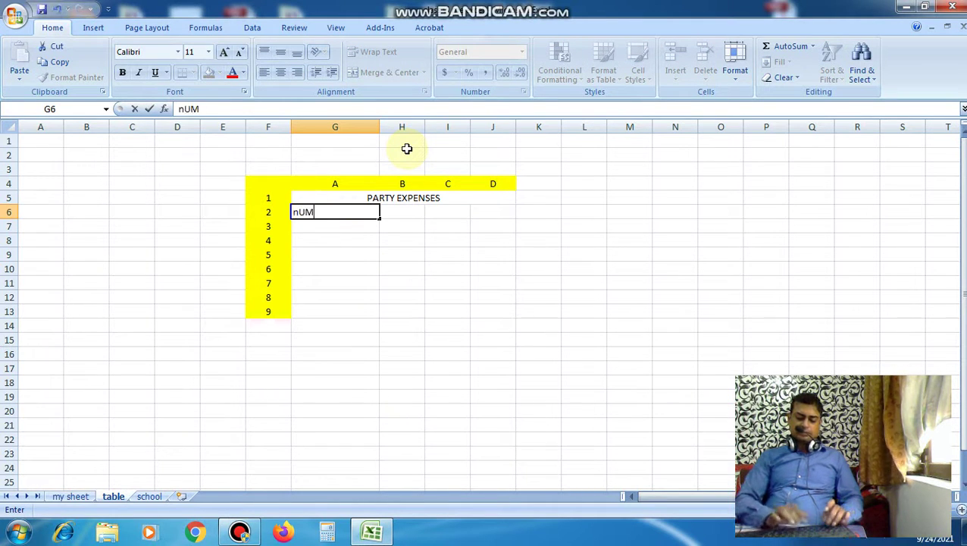
text(BER)
key(BackSpace)
key(BackSpace)
key(BackSpace)
key(BackSpace)
key(BackSpace)
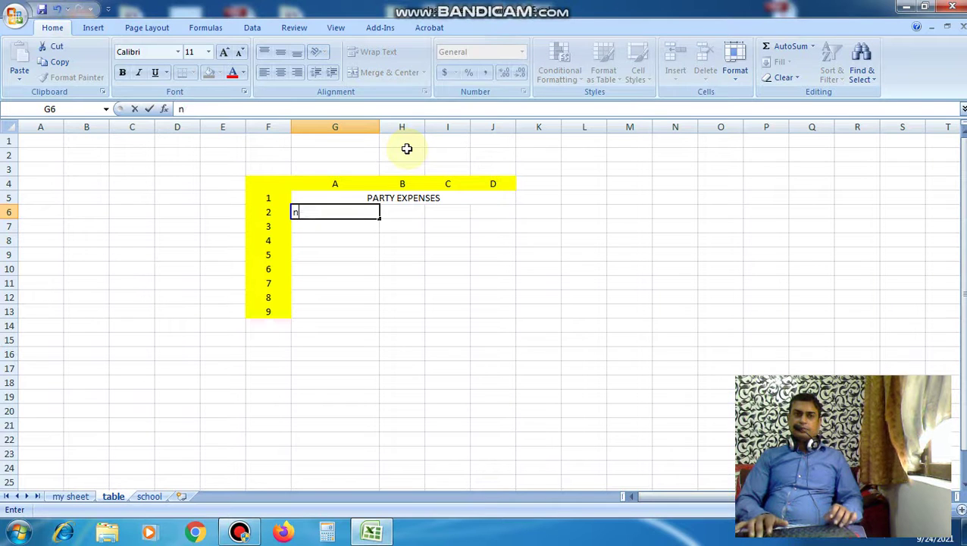
text(Nu)
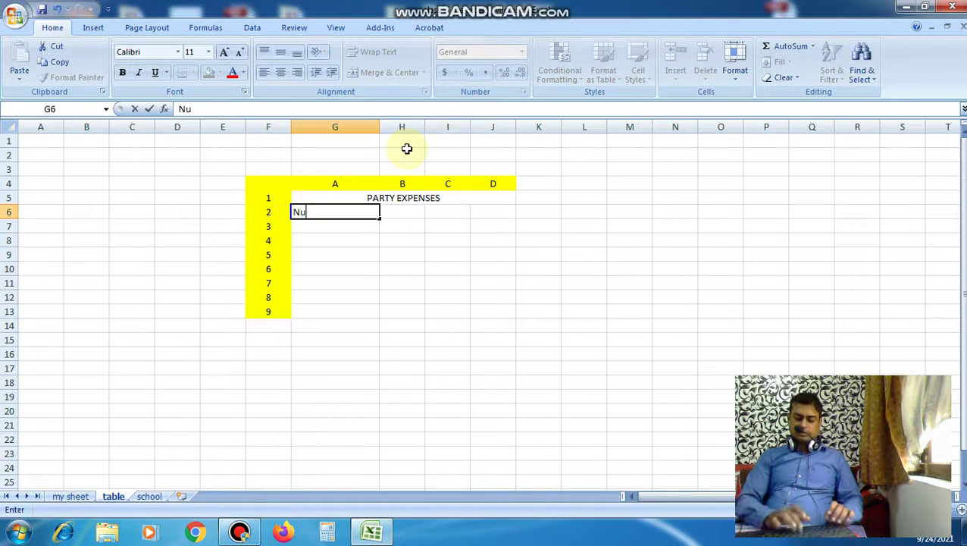
text(mber of guests)
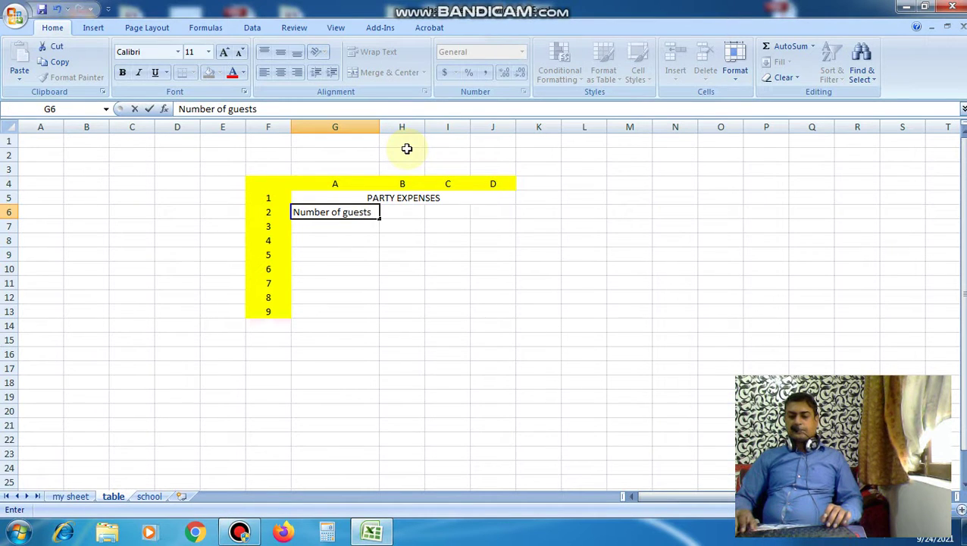
key(Tab)
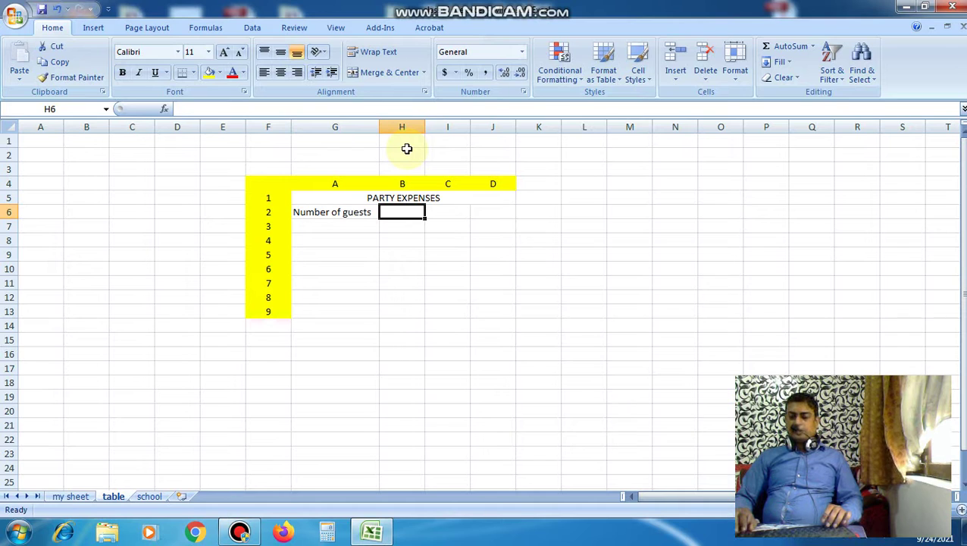
text(75)
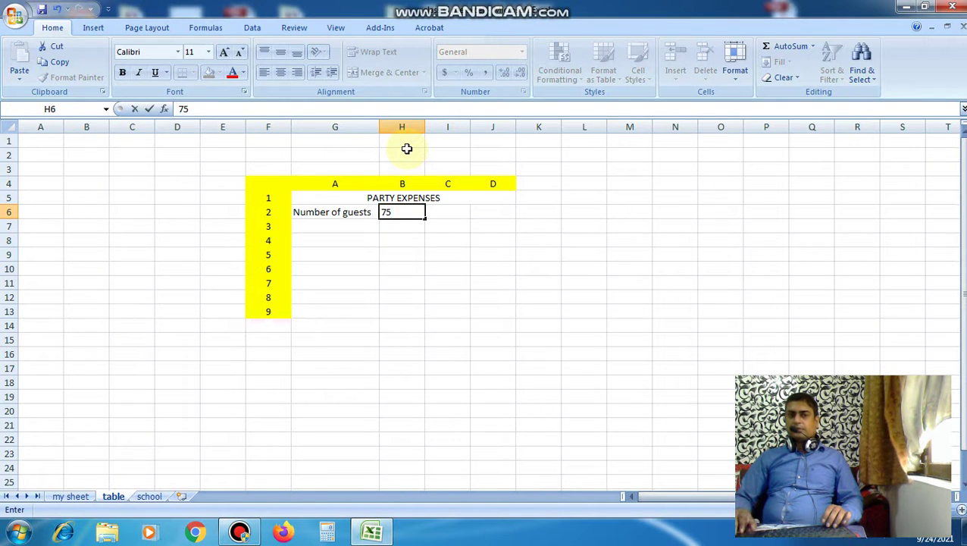
key(Return)
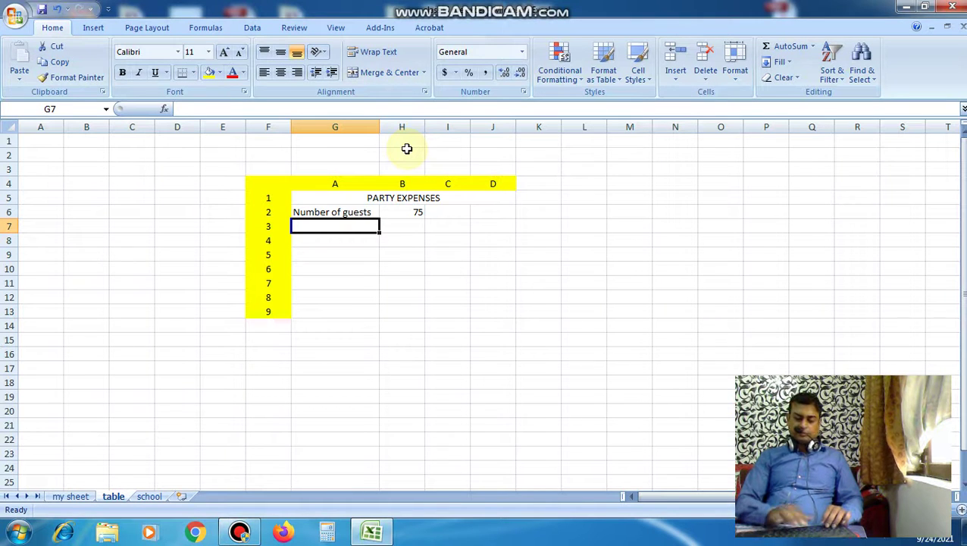
Step: Type the headers Items, Units, Cost and Total Cost across G7:J7
text(Items)
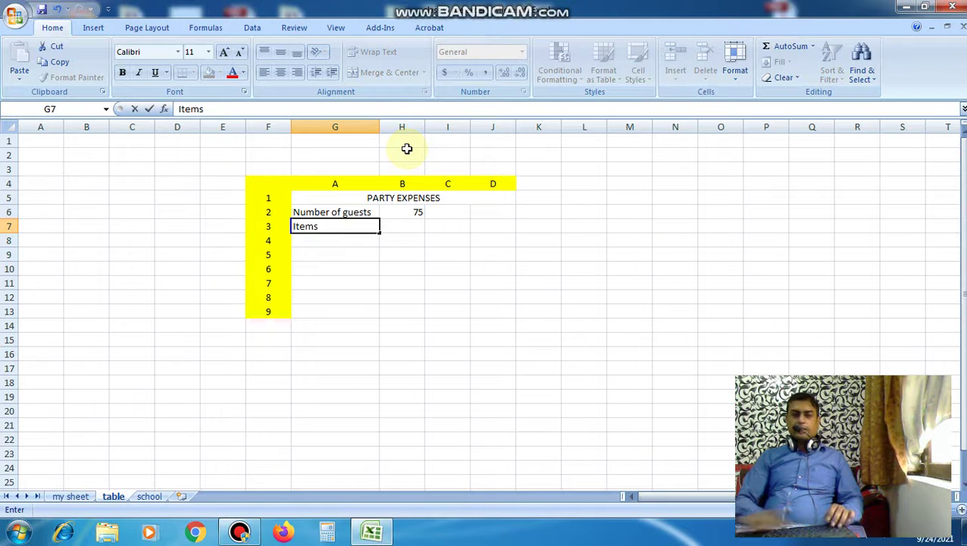
key(Tab)
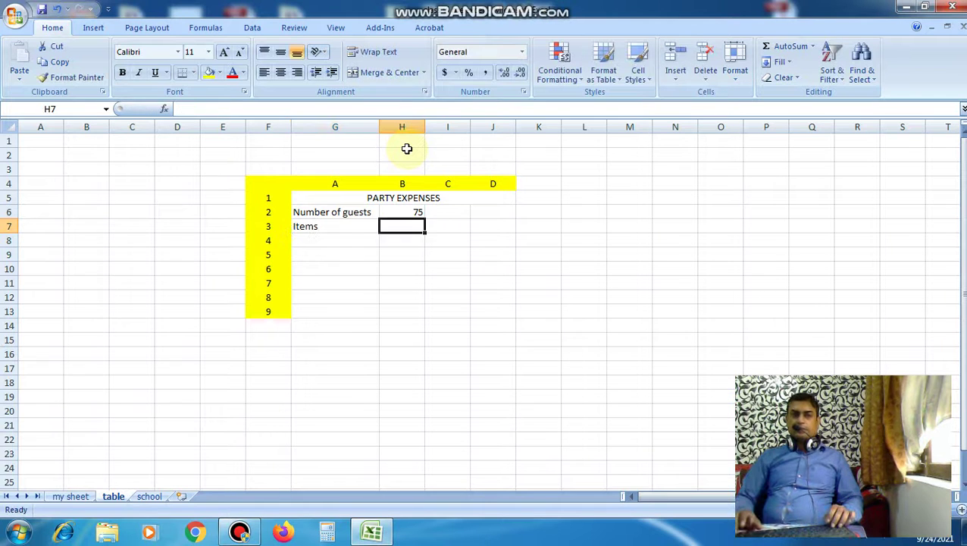
text(Un)
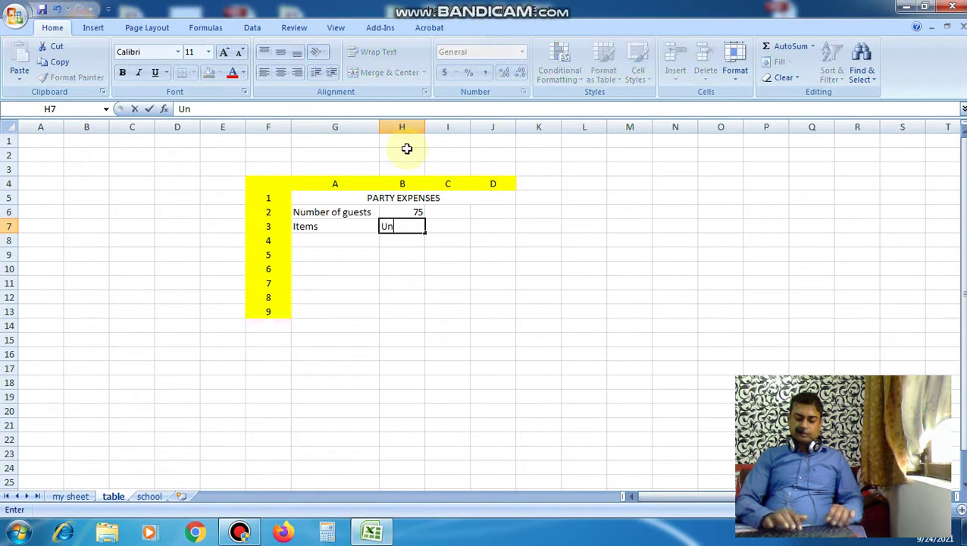
text(its)
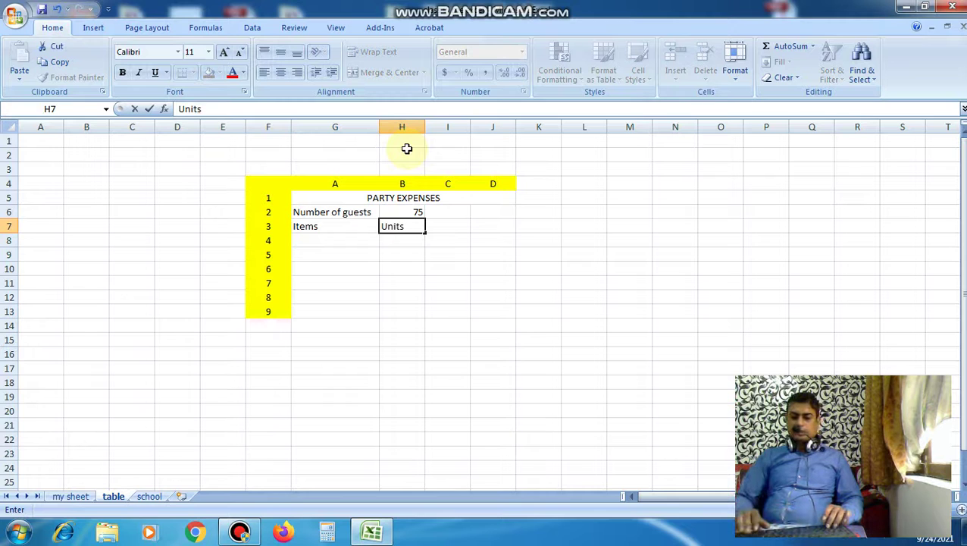
key(Tab)
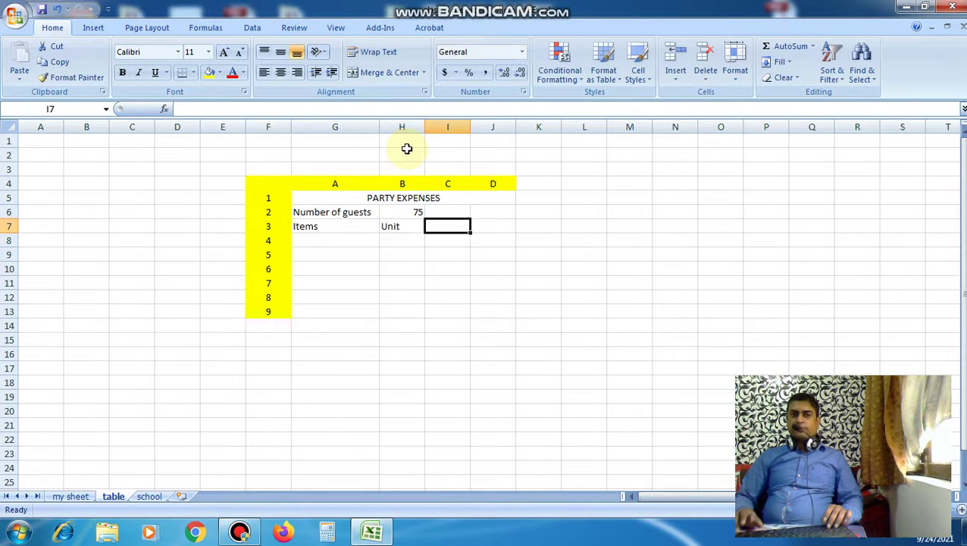
text(Cost)
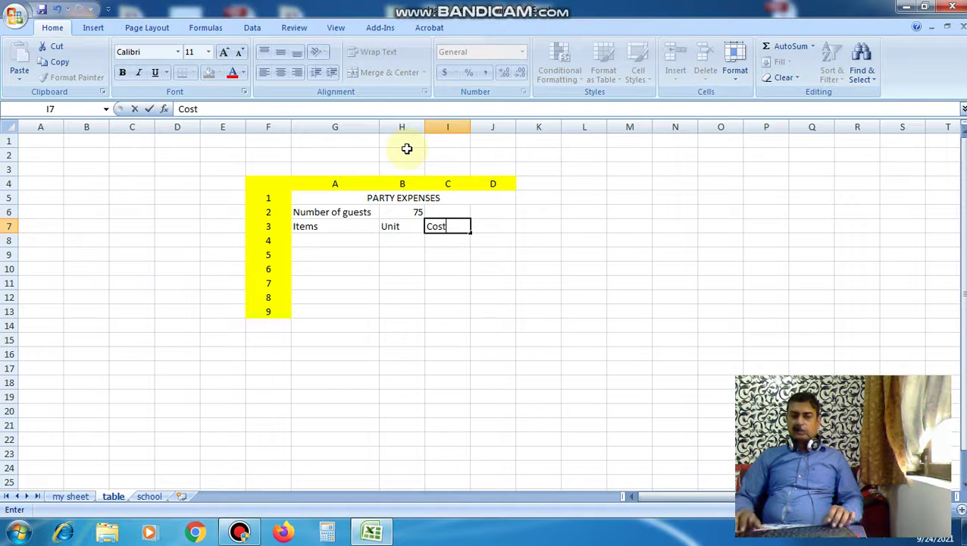
key(Tab)
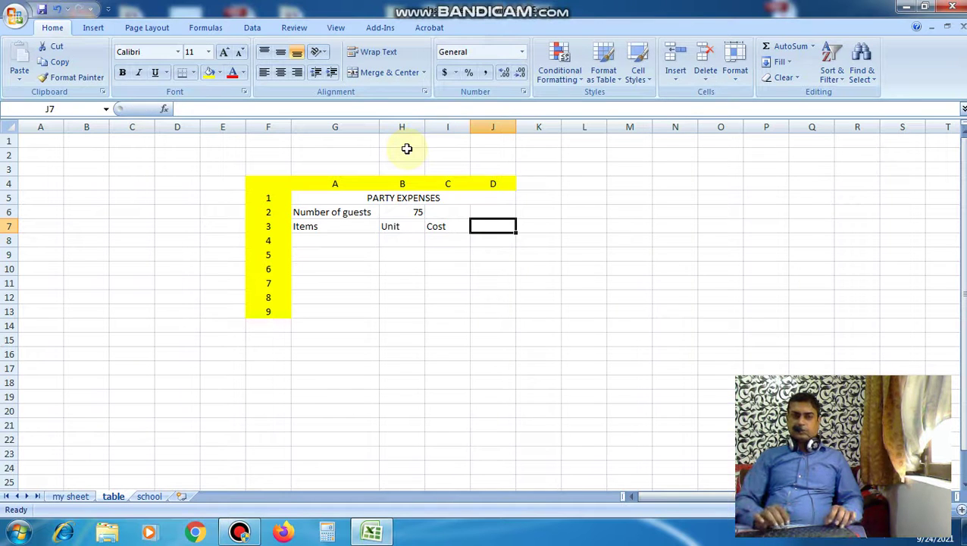
text(Tot)
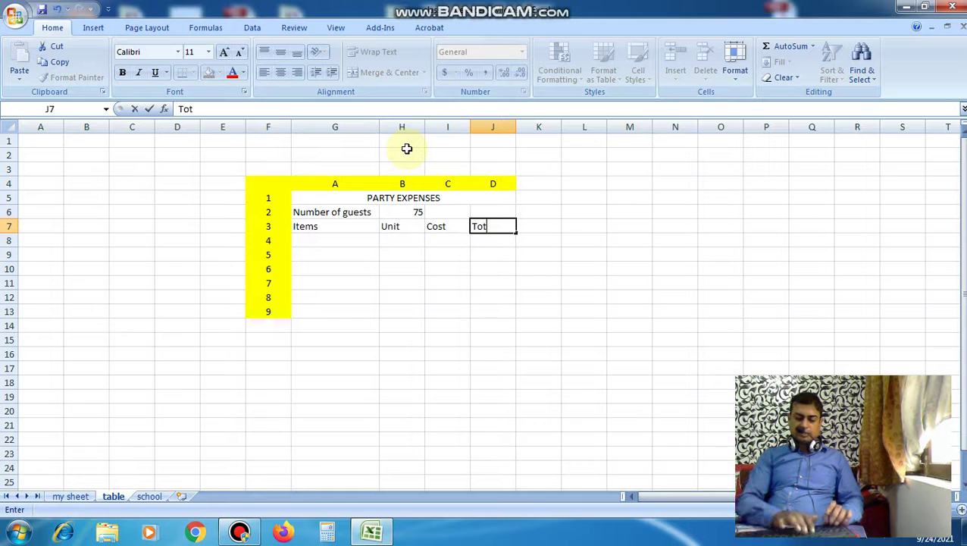
text(al)
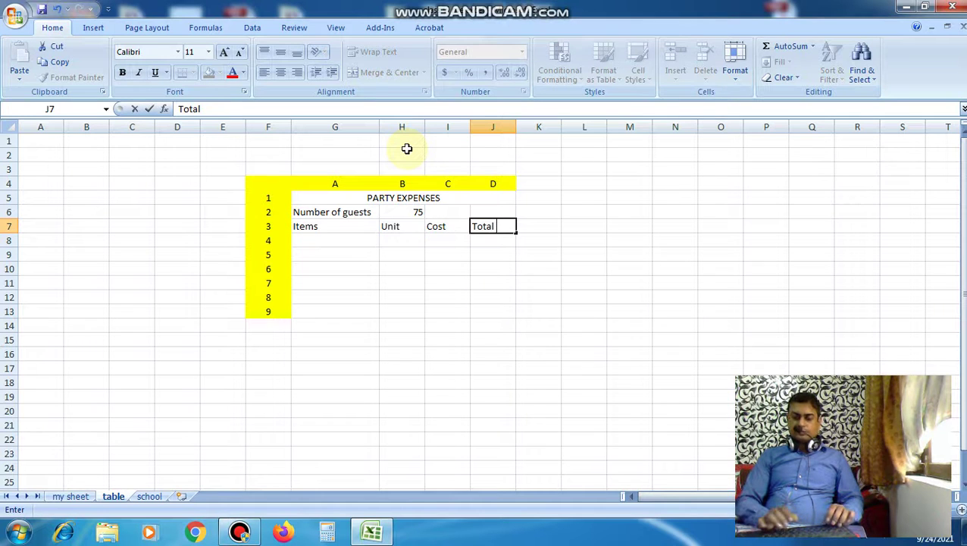
text( Cost)
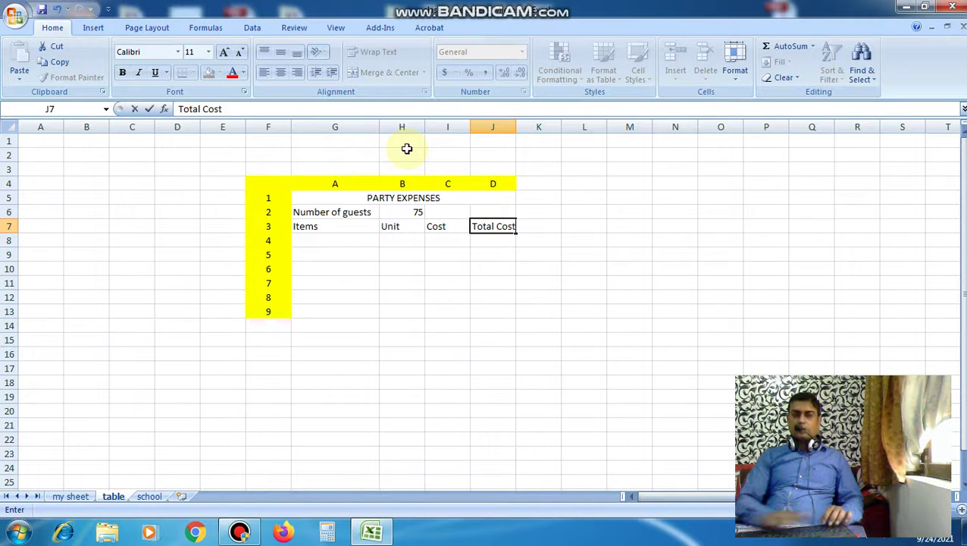
Step: Fill the header row G7:J7 with olive green
key(shift+Left)
key(shift+Left)
key(shift+Left)
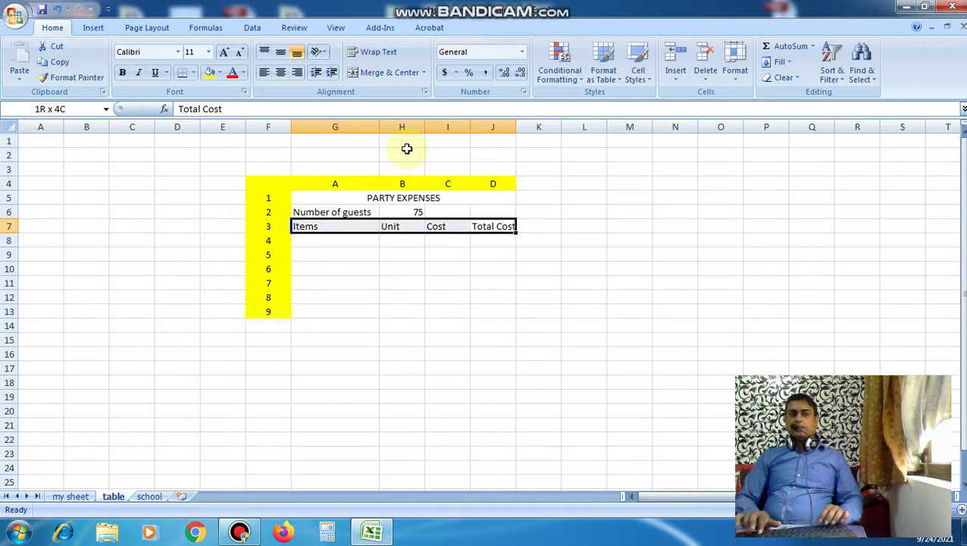
key(shift+Left)
key(shift+Right)
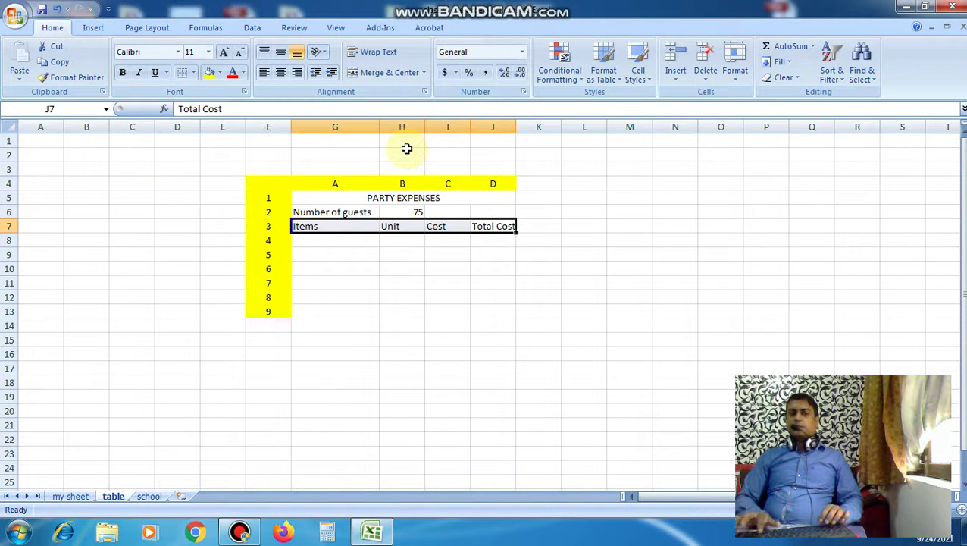
click(219, 73)
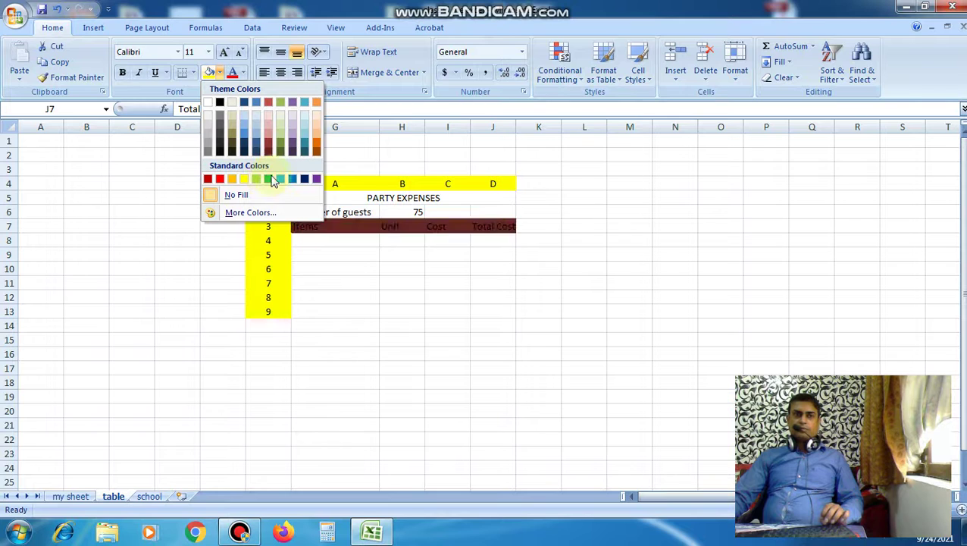
click(280, 152)
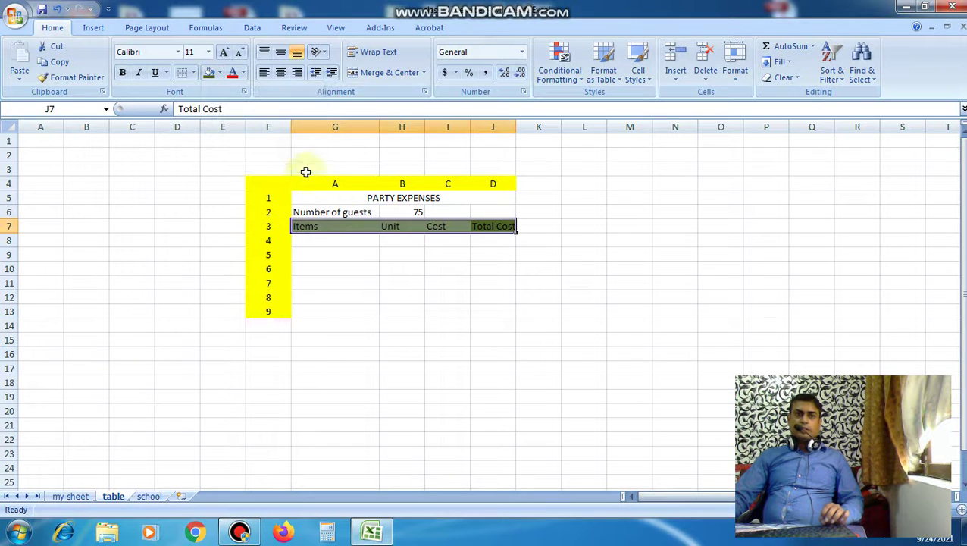
click(533, 212)
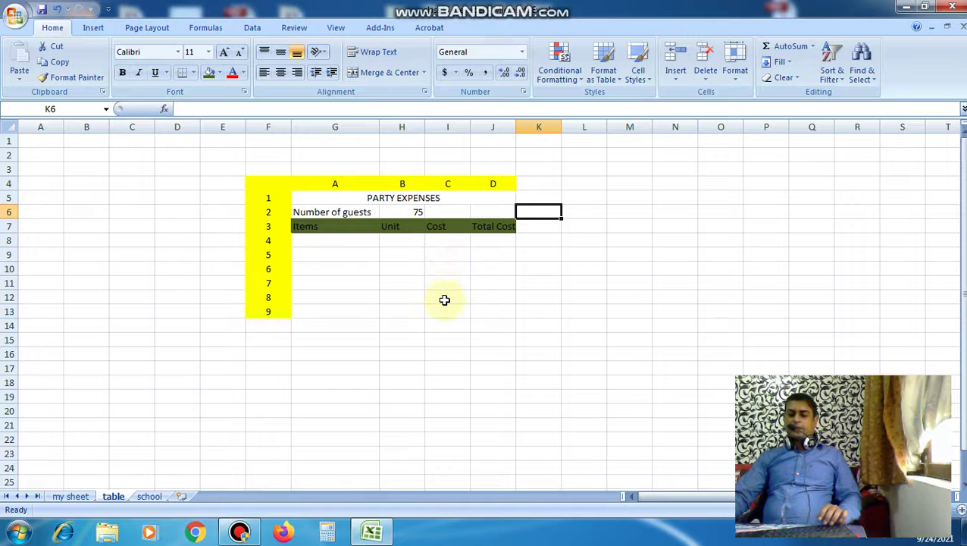
Step: Add a Buffet row with 75 units and cost 120
click(322, 240)
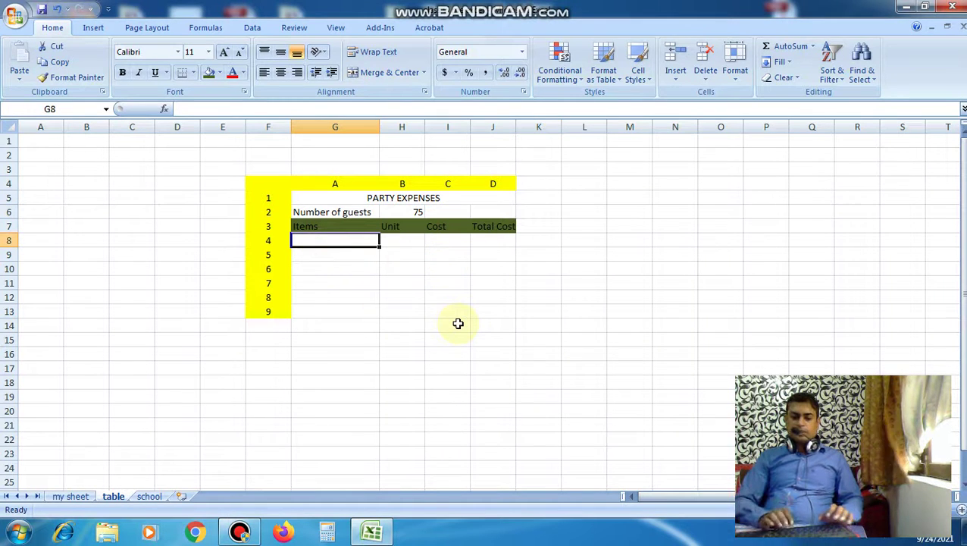
text(Bu)
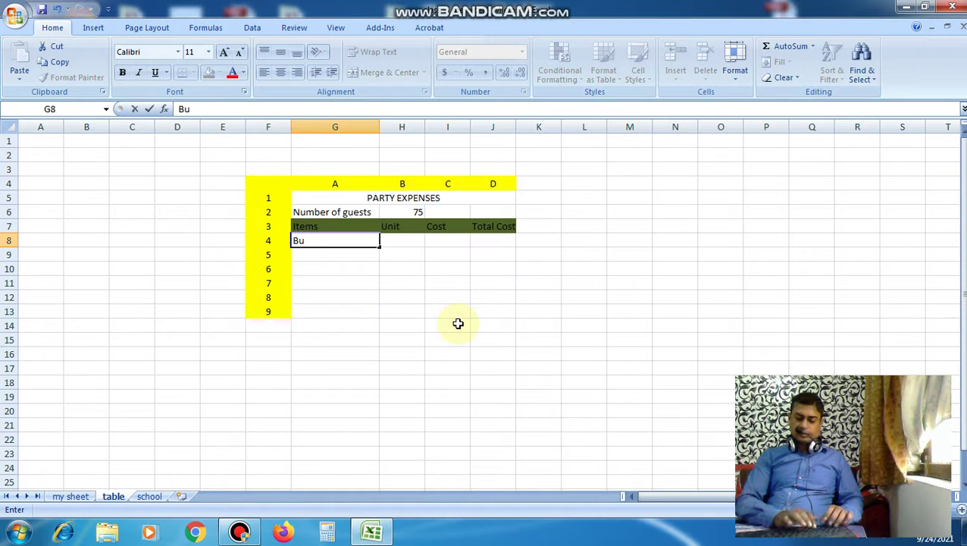
text(ffet)
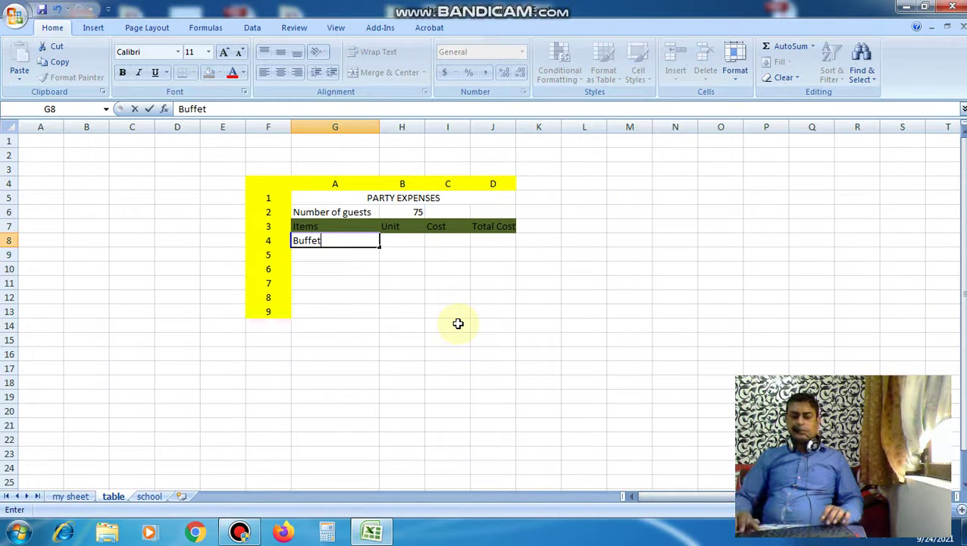
key(Tab)
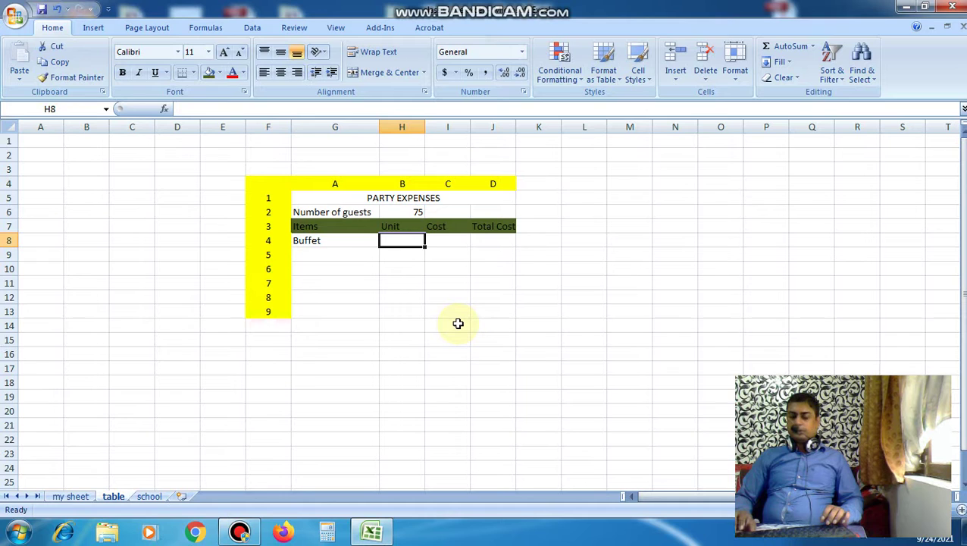
text(75)
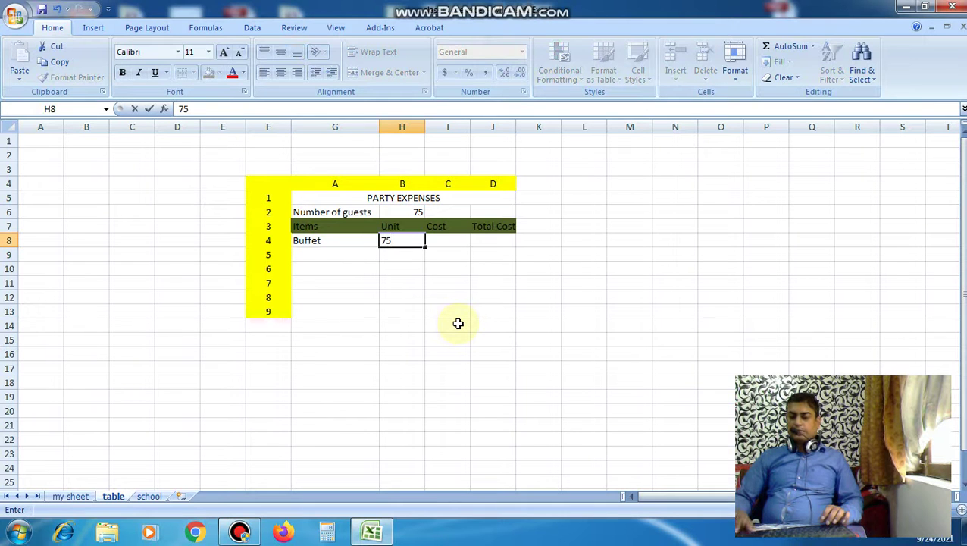
key(Tab)
text(12)
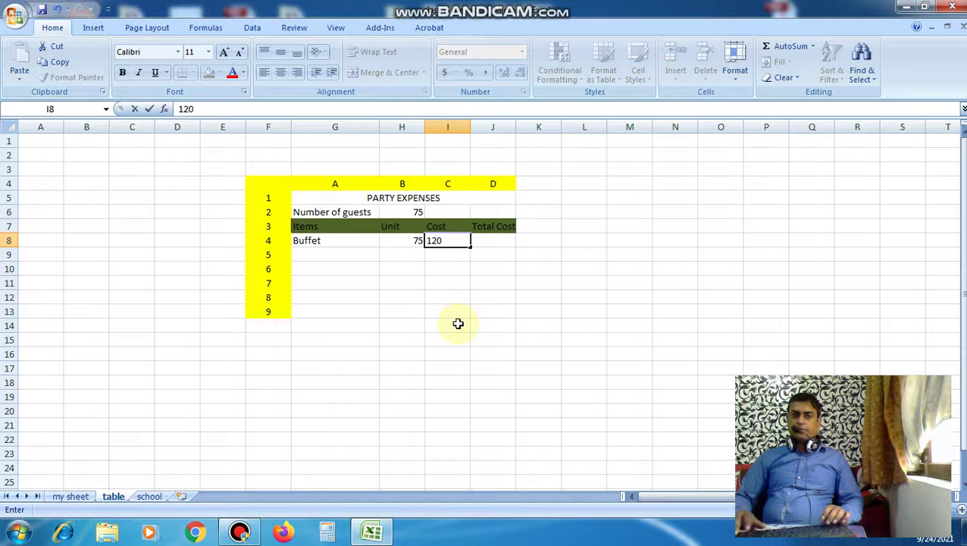
key(Return)
Step: Add a Hall Decoration row with a Total Cost of 500
key(Left)
key(Left)
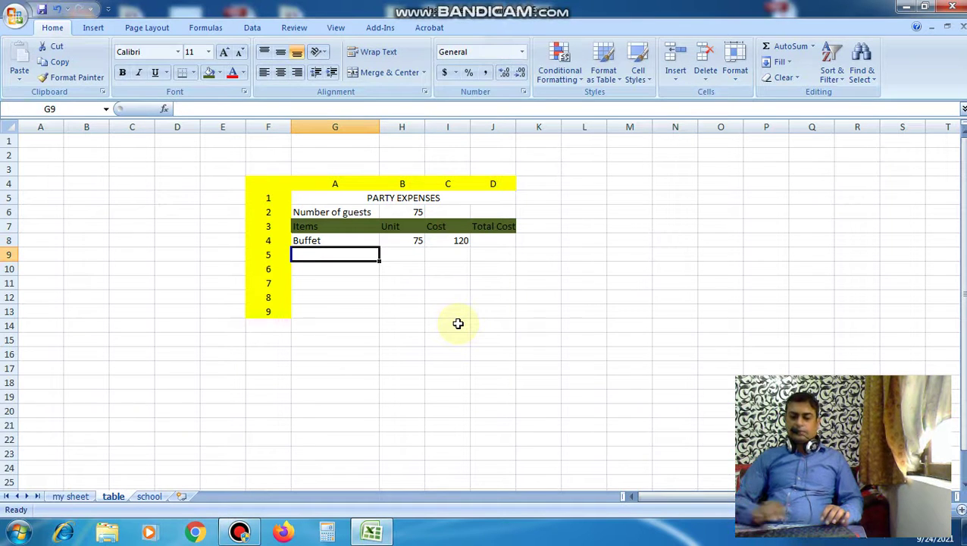
text(Hall Decoration)
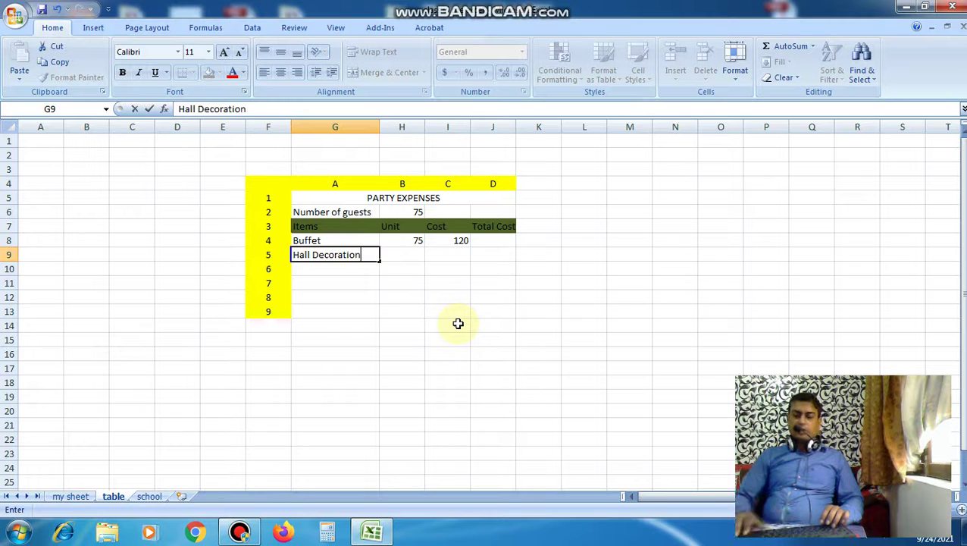
key(Tab)
key(Tab)
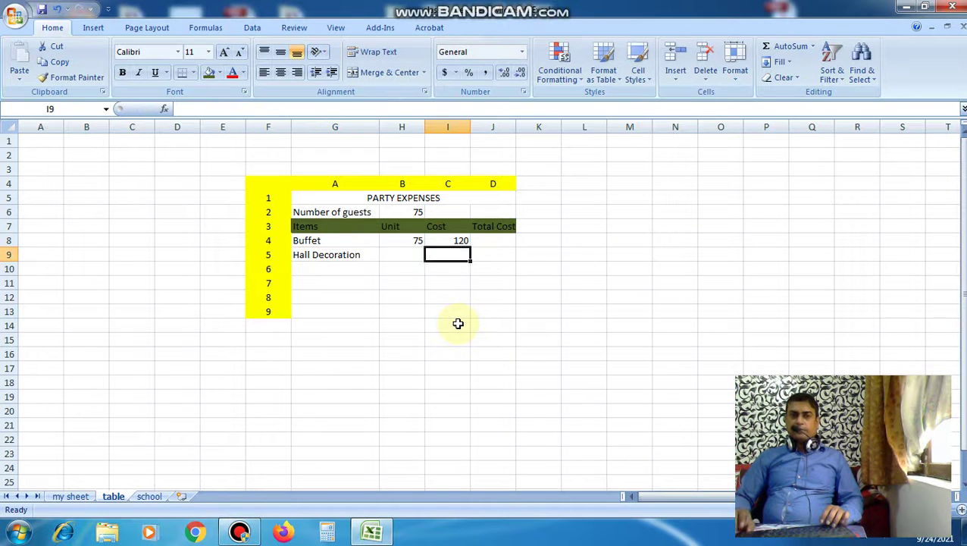
key(Tab)
text(50)
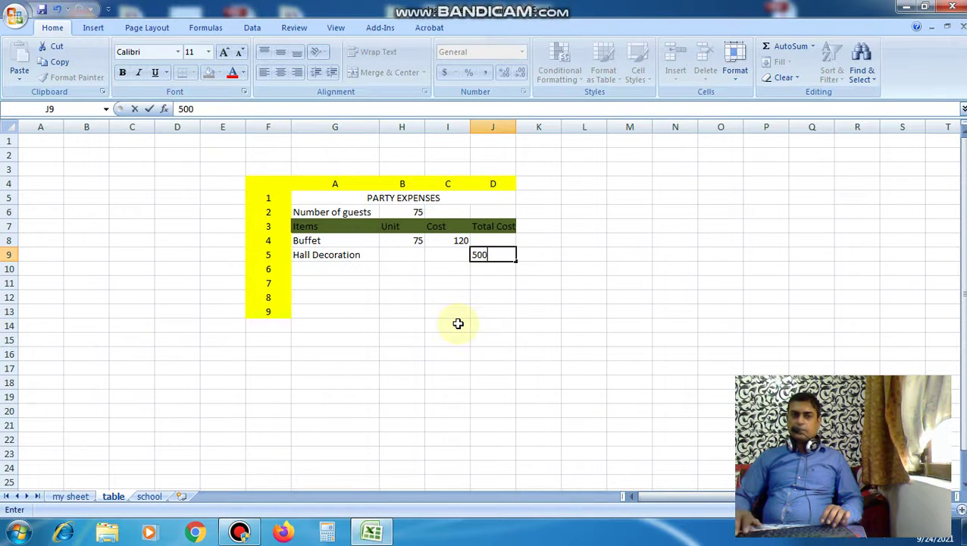
key(Down)
Step: Add a Return Gifts row with Unit 69 and Cost 20
key(Left)
key(Left)
key(Left)
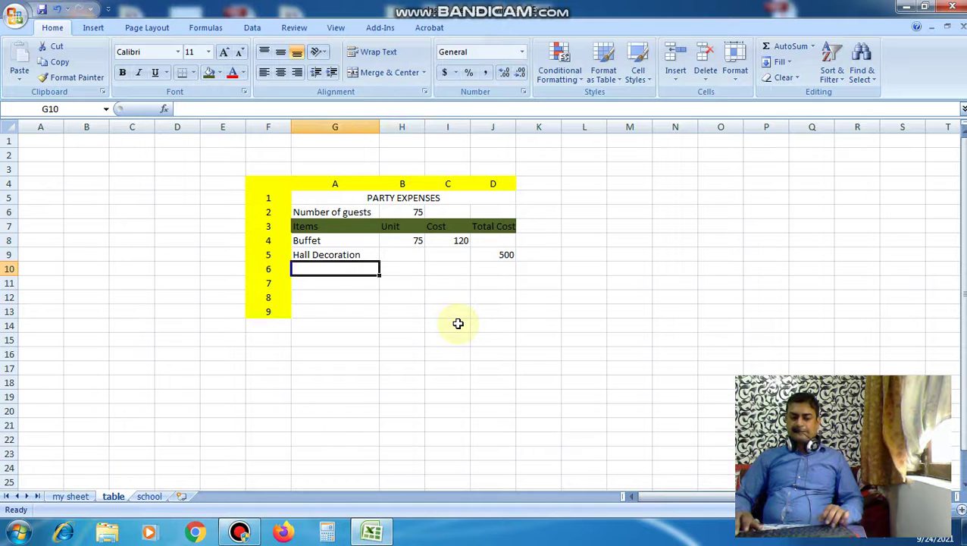
text(R)
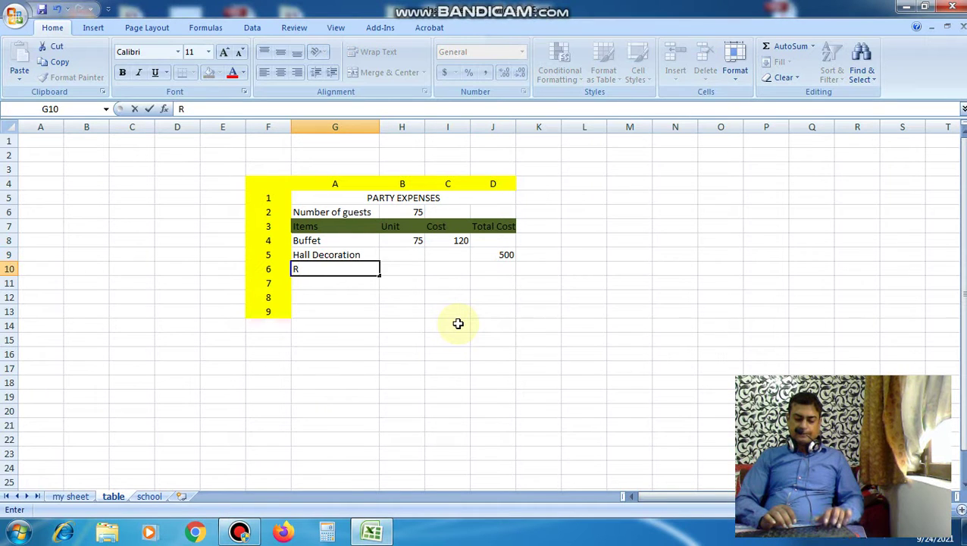
text(eturn)
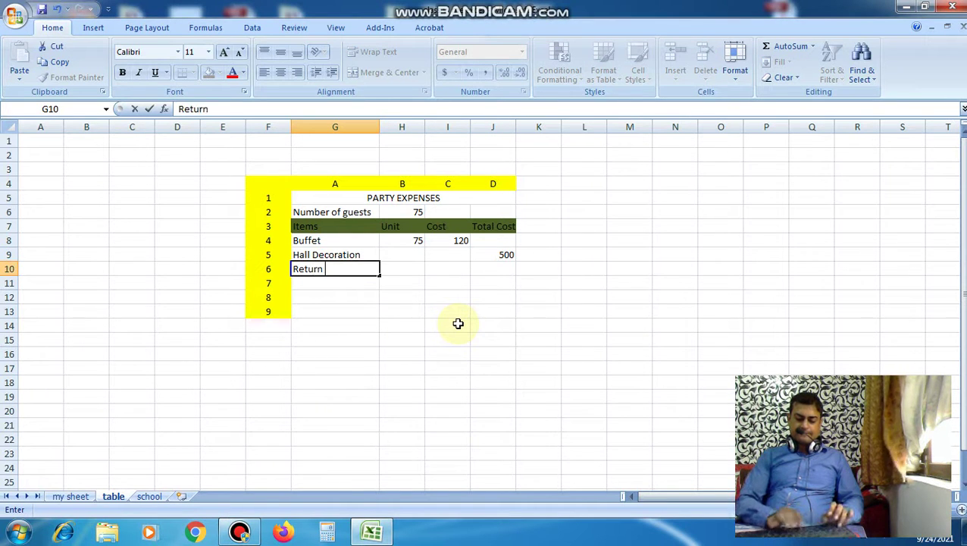
text(ts)
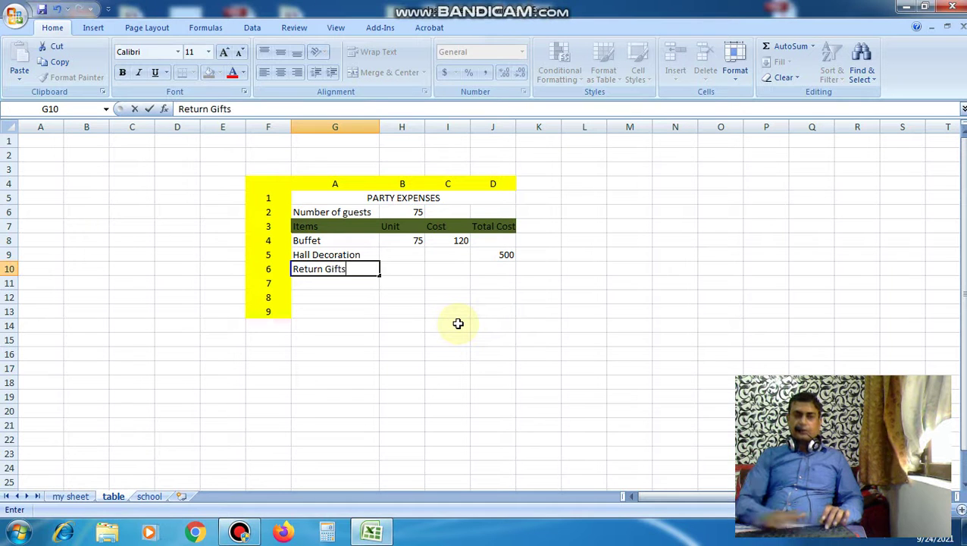
key(Tab)
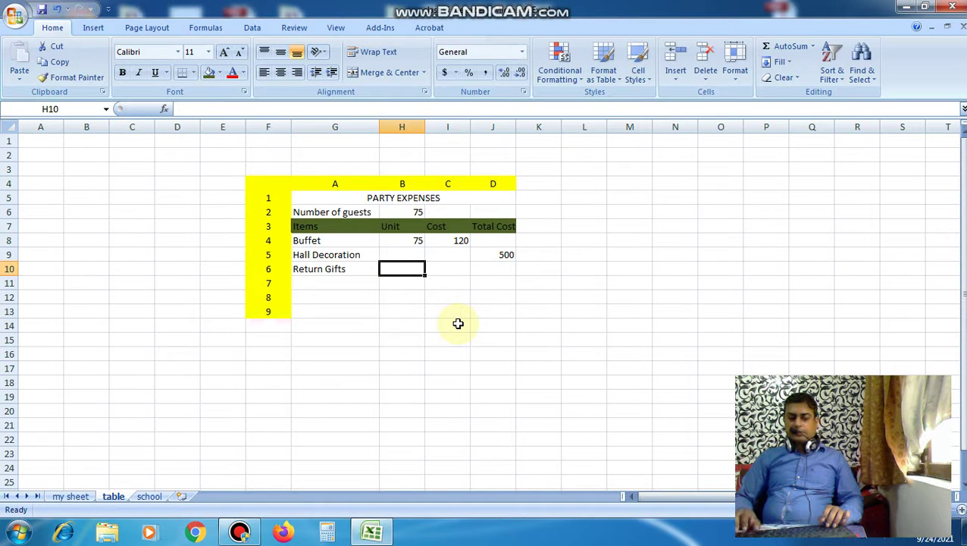
text(69)
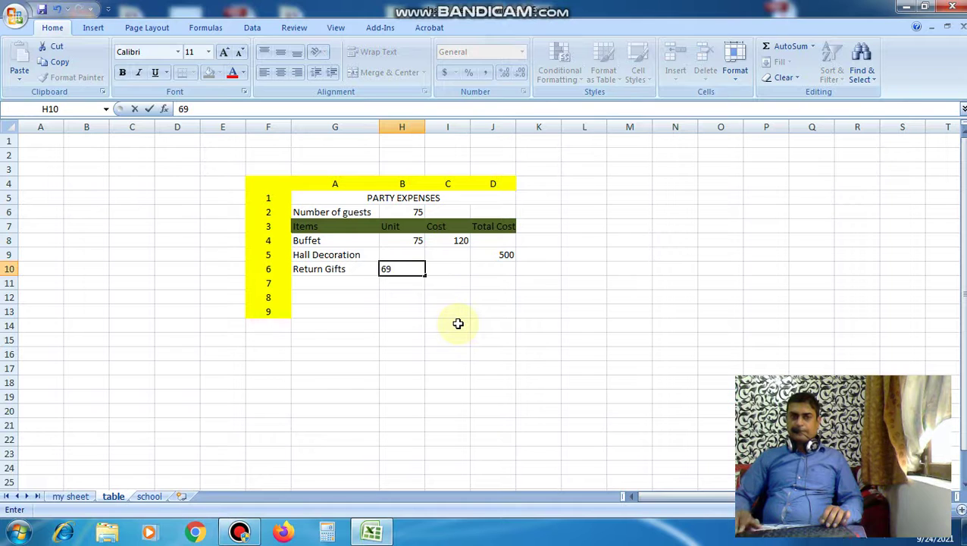
key(Tab)
text(20)
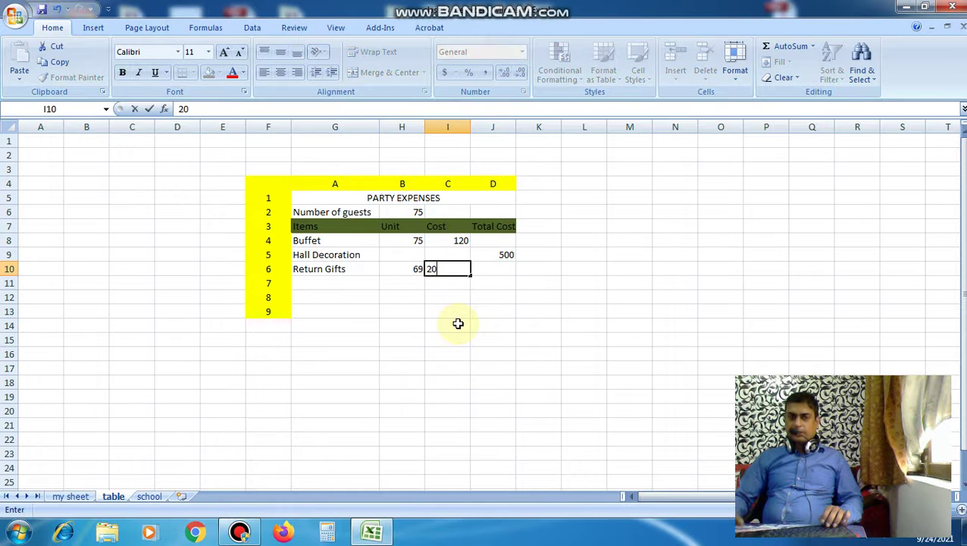
key(Return)
Step: Add a Disco Stage row with a Total Cost of 1000
key(Left)
key(Left)
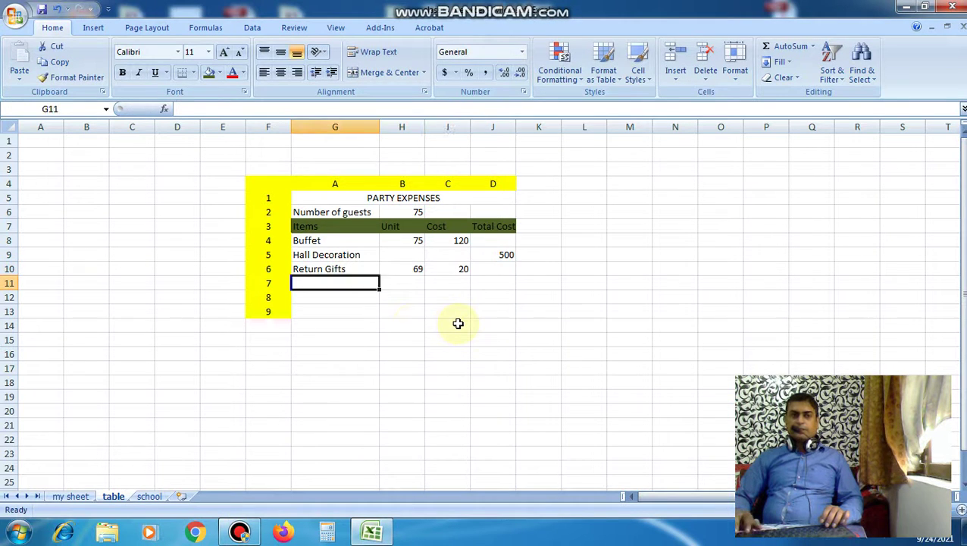
key(Left)
key(Right)
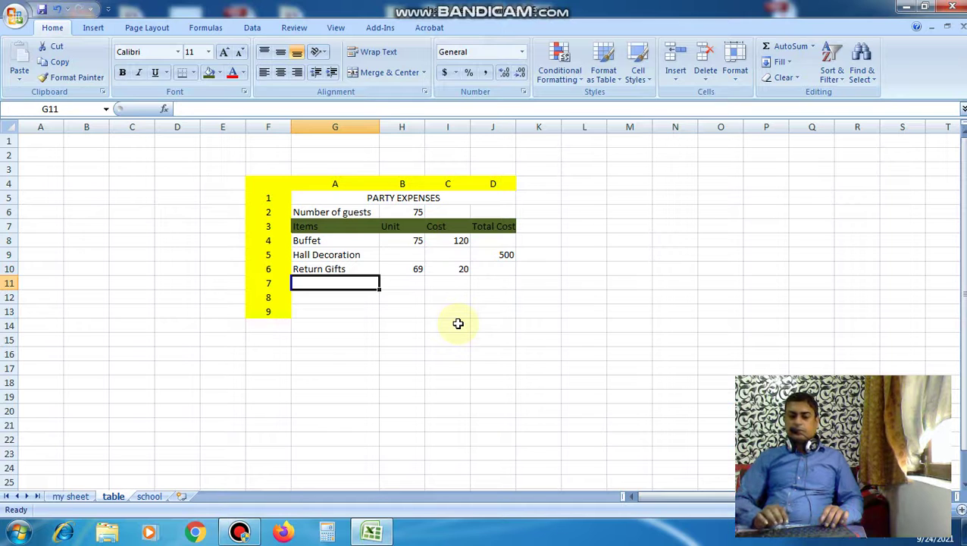
text(D)
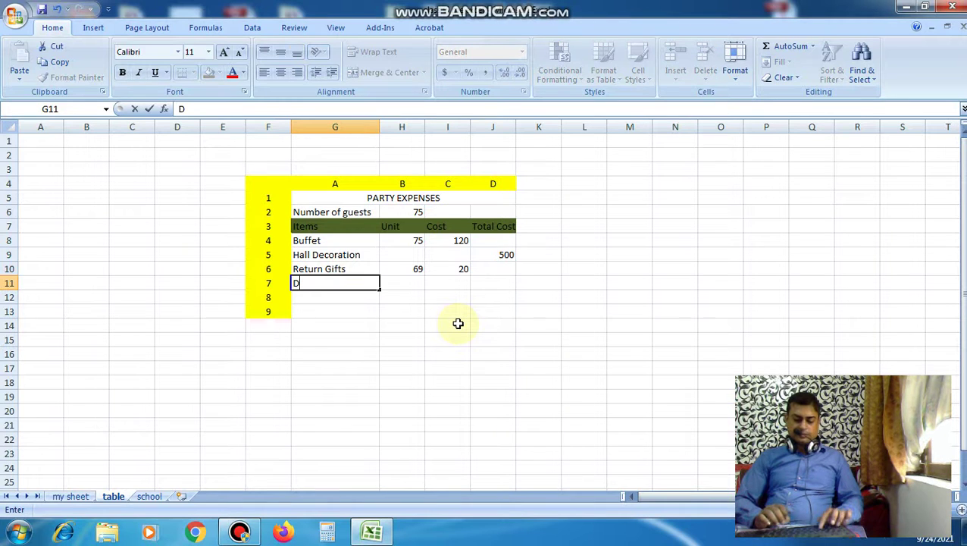
text(isco )
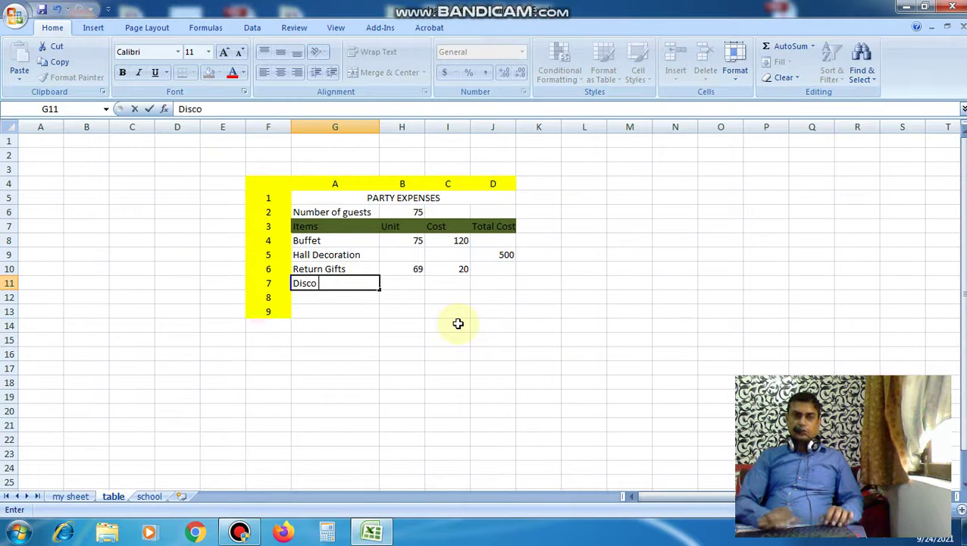
text(Stage)
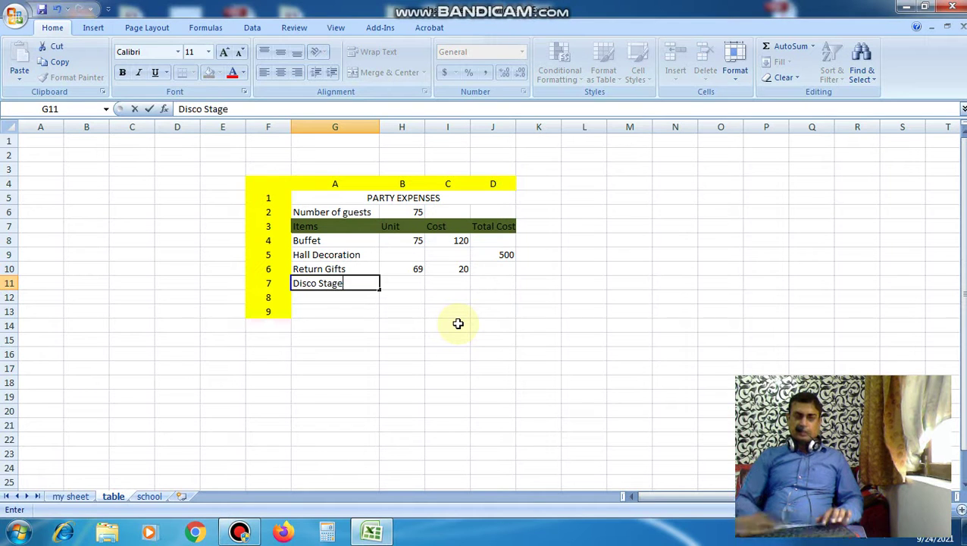
key(Tab)
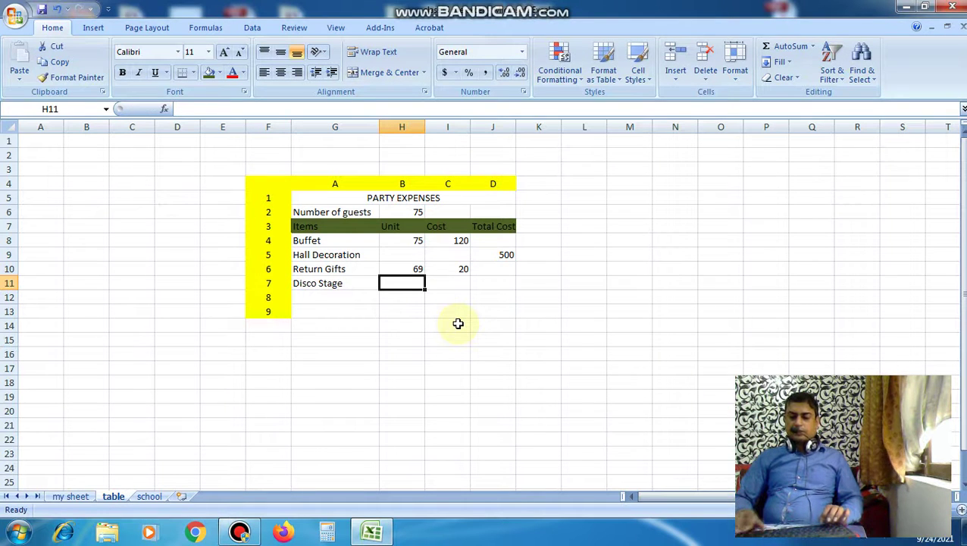
key(Tab)
key(Tab)
text(1)
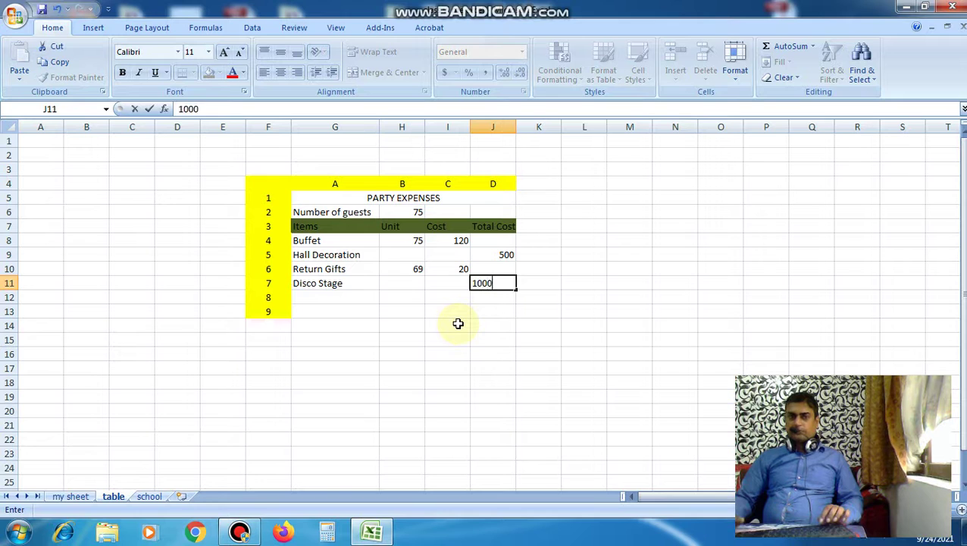
key(Return)
Step: Add a Hall Charges row with Unit 1 and Cost 5000
key(Left)
key(Left)
key(Left)
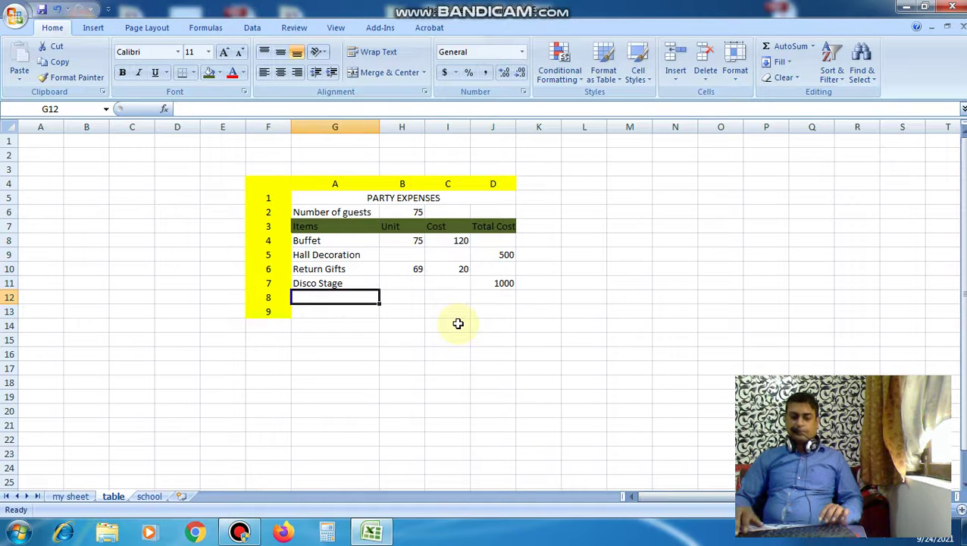
text(Ha)
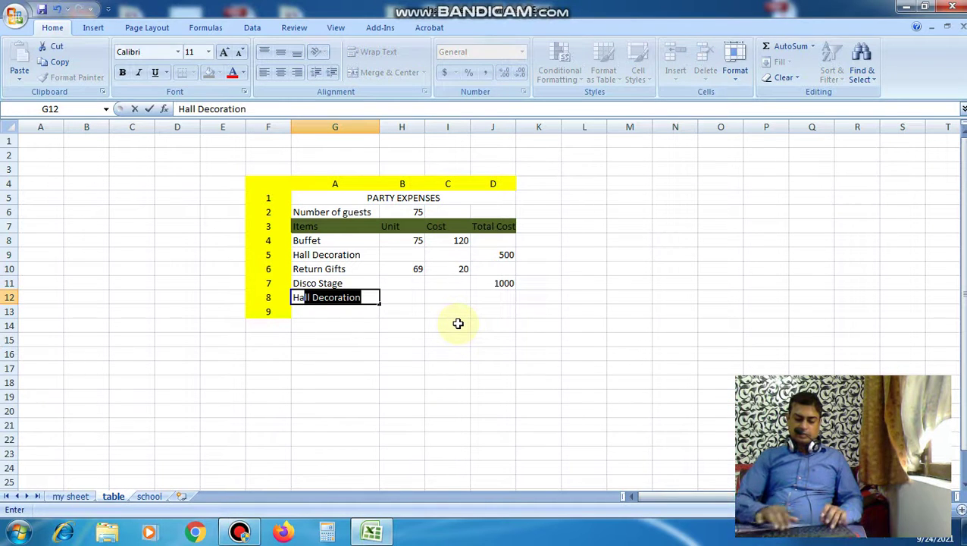
text(ll )
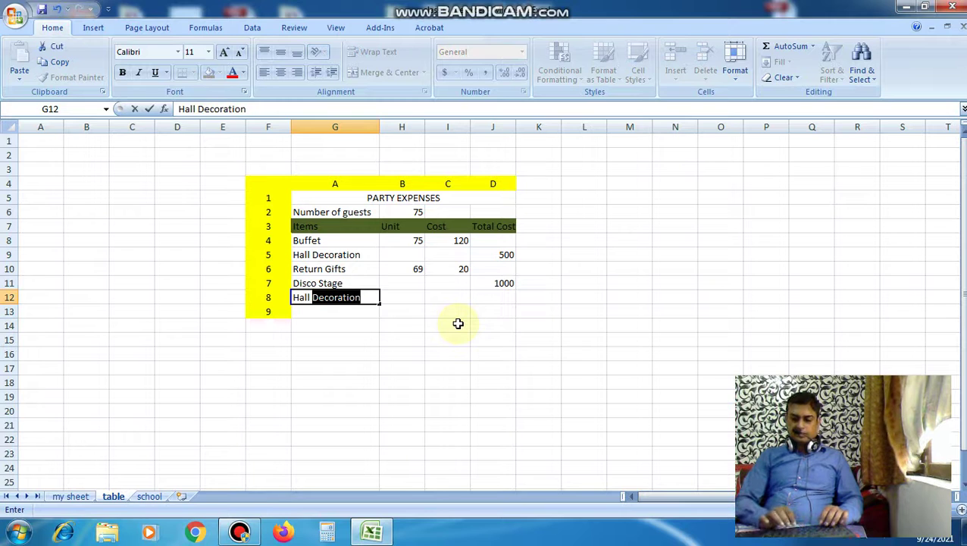
text(Charg)
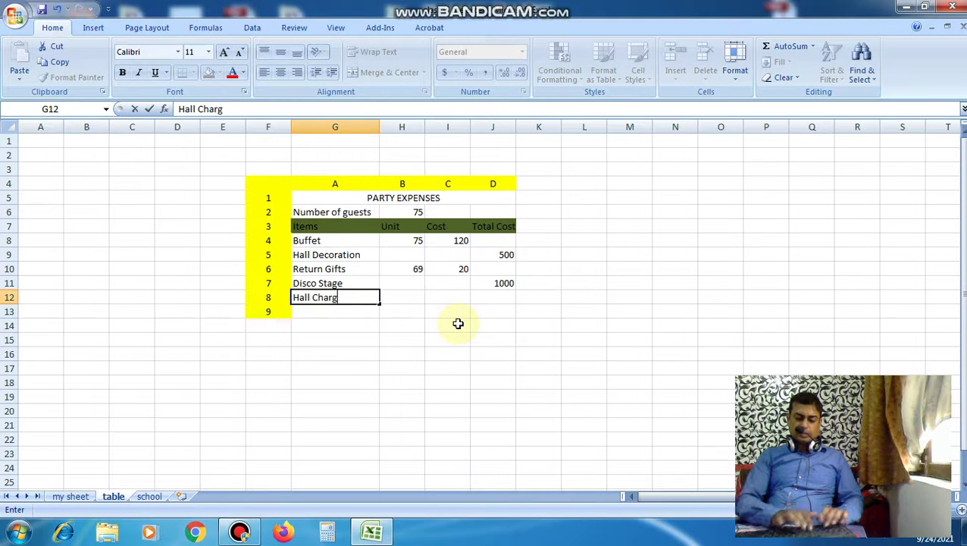
text(es)
key(Tab)
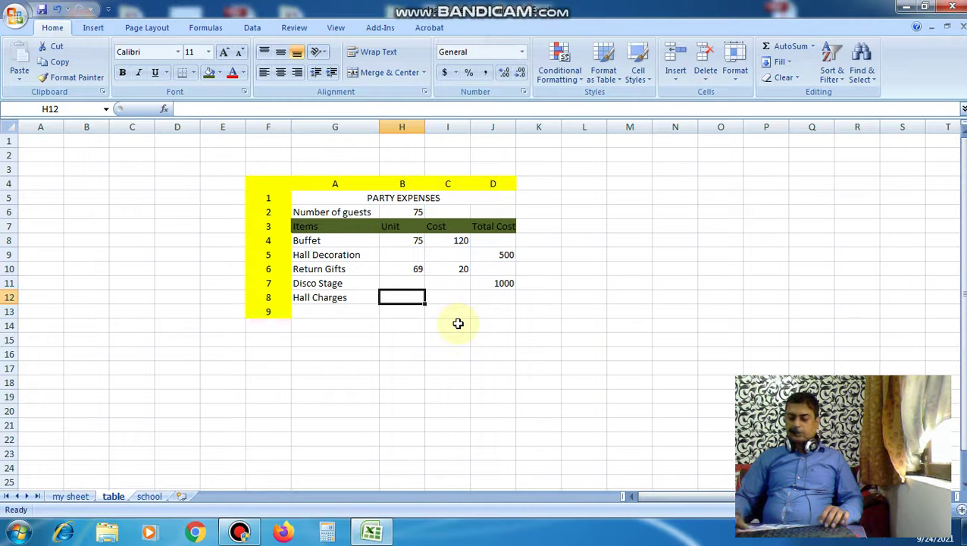
text(1)
key(Tab)
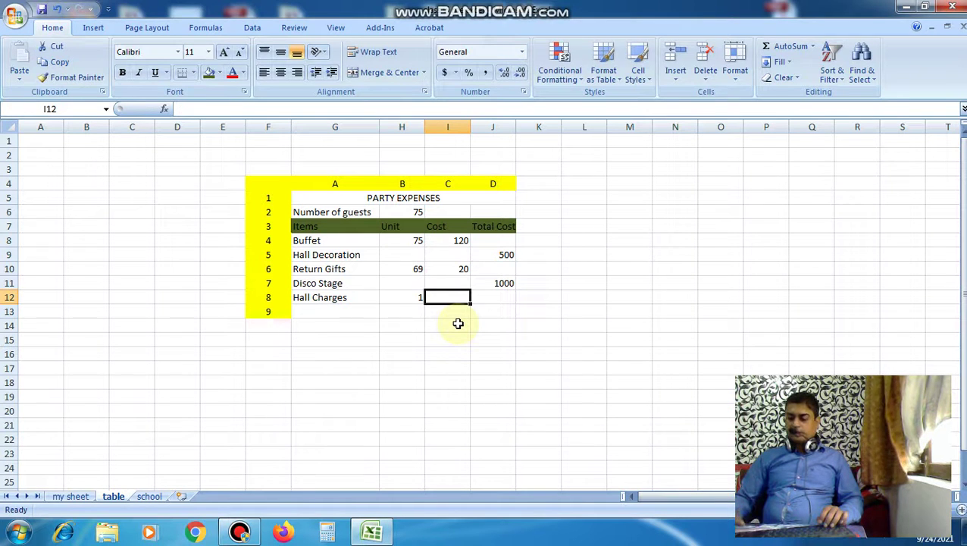
text(5000)
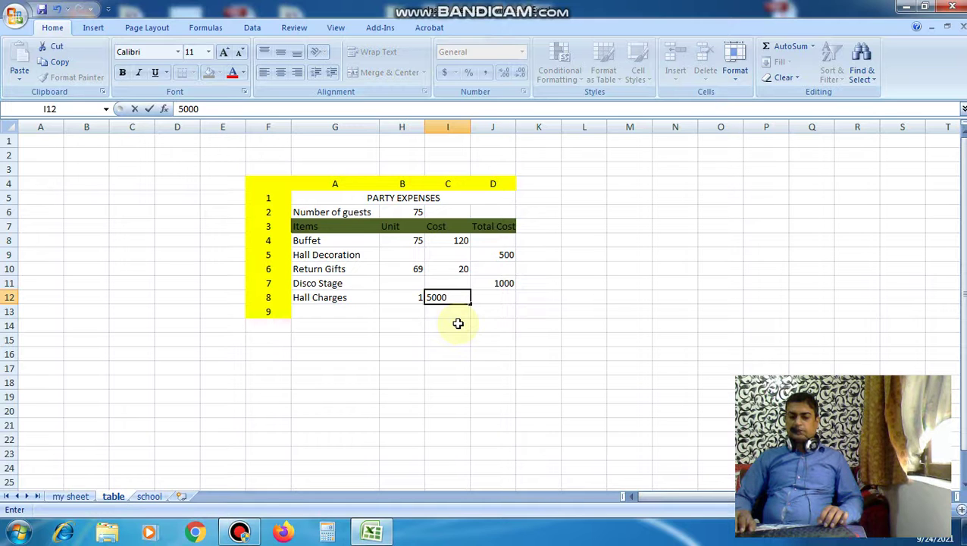
key(Return)
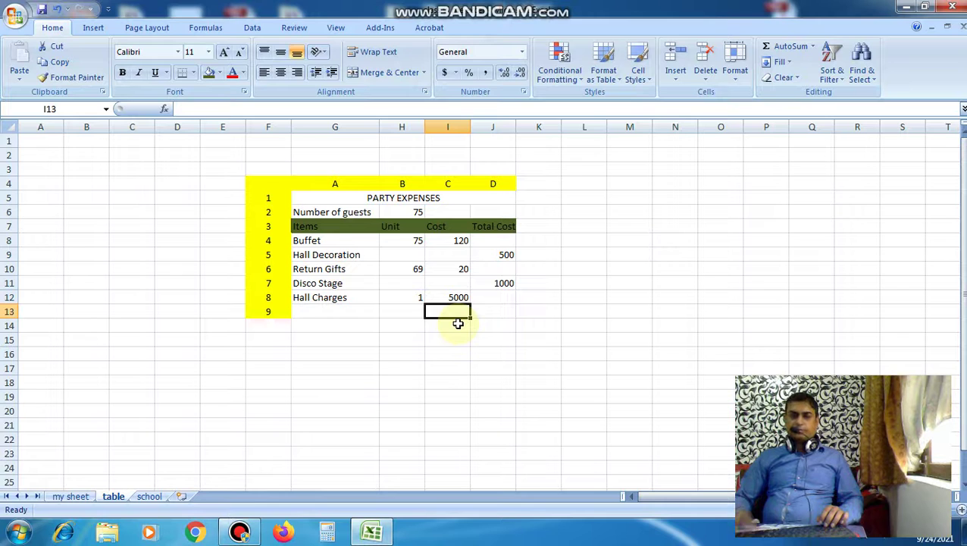
Step: Merge H13:I13 labelled Titak Expense, then select the table range F4:J13
drag(399, 311, 442, 309)
click(377, 74)
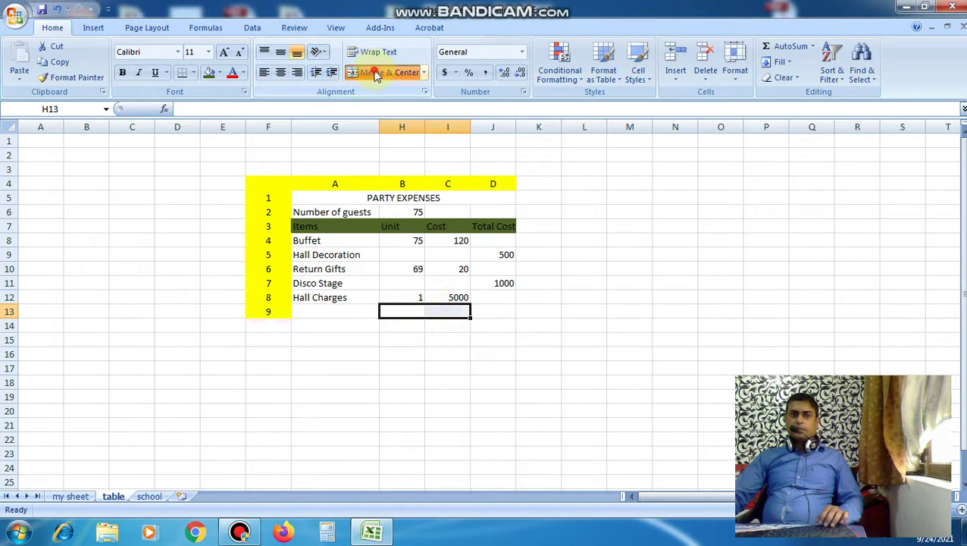
double_click(445, 311)
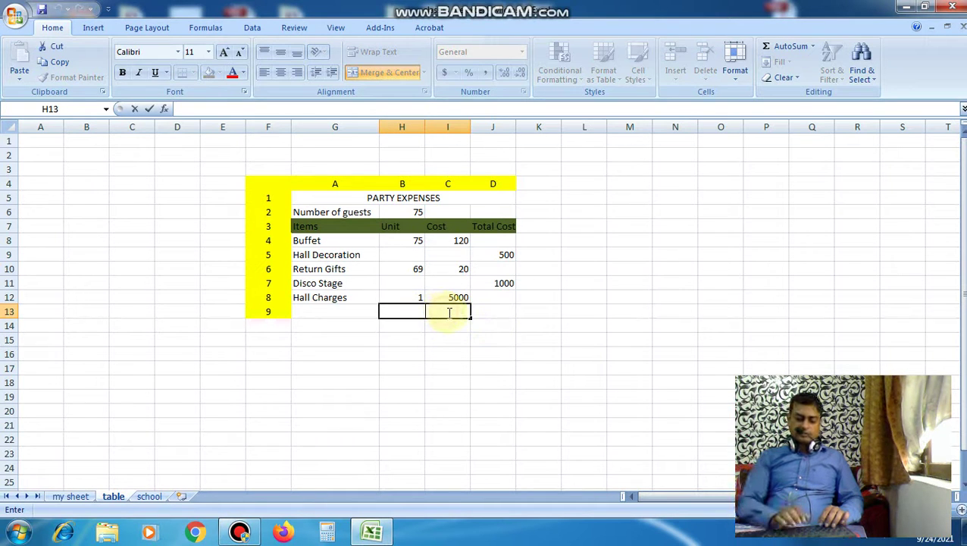
text(T)
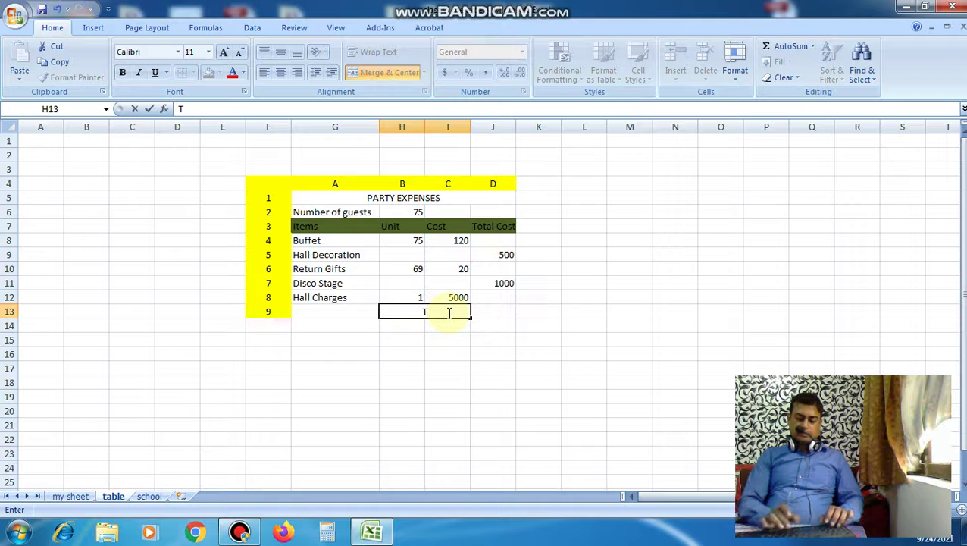
text(itak)
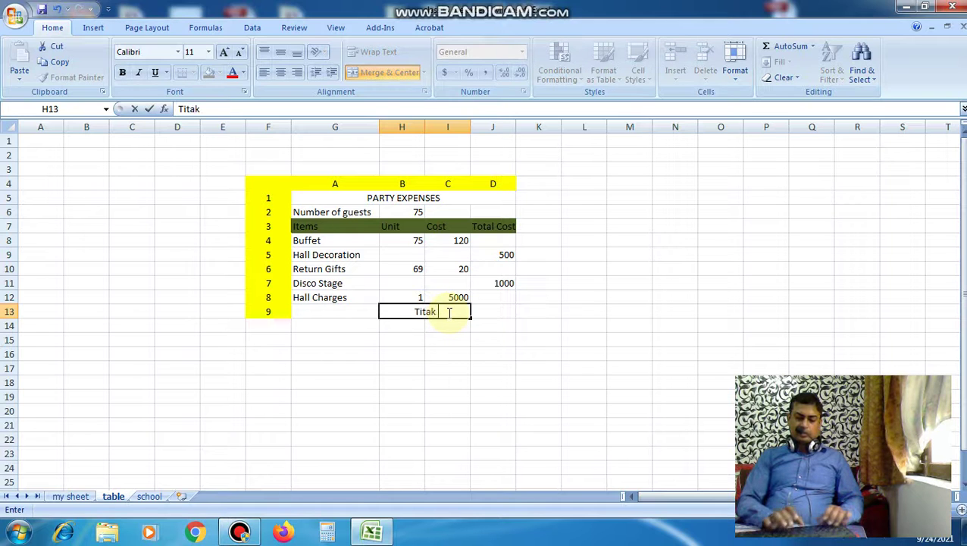
text( Exp)
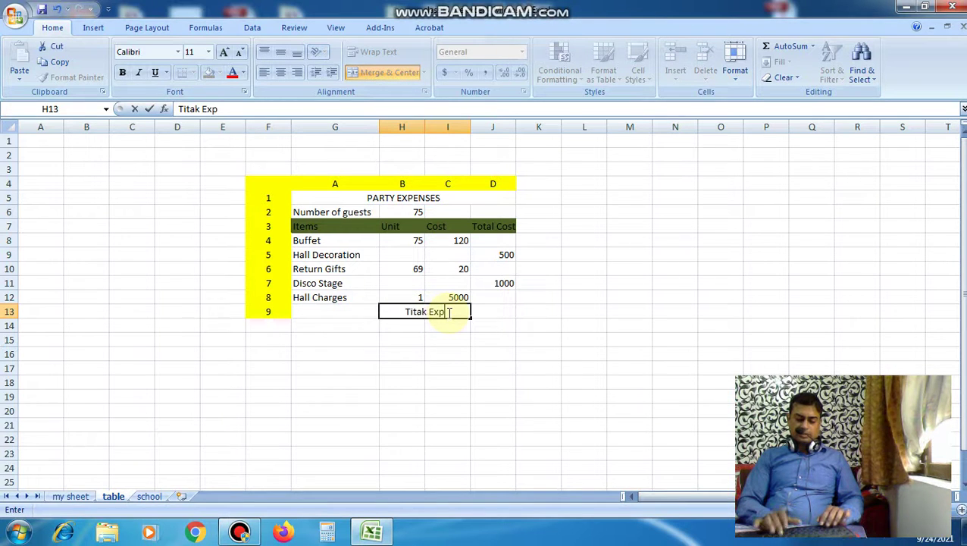
text(ens)
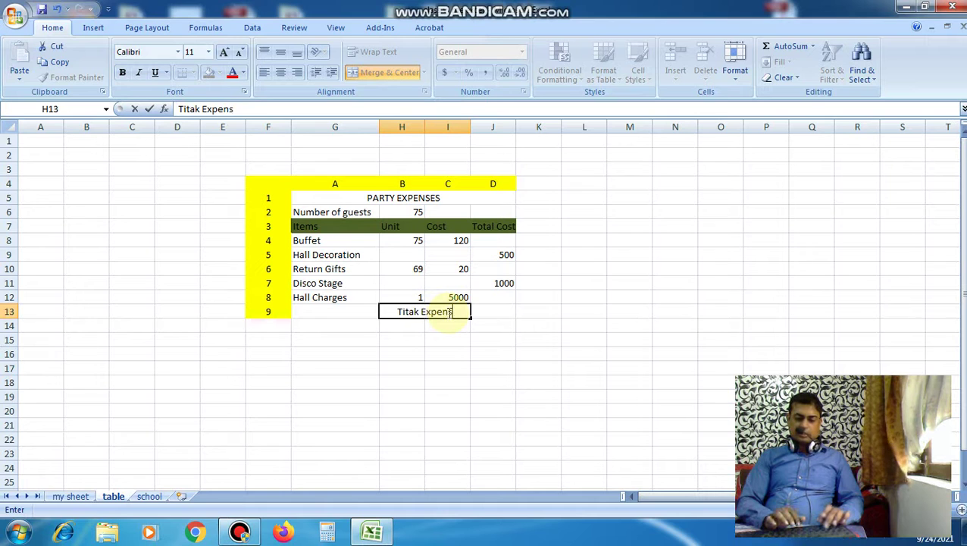
text(e)
key(Tab)
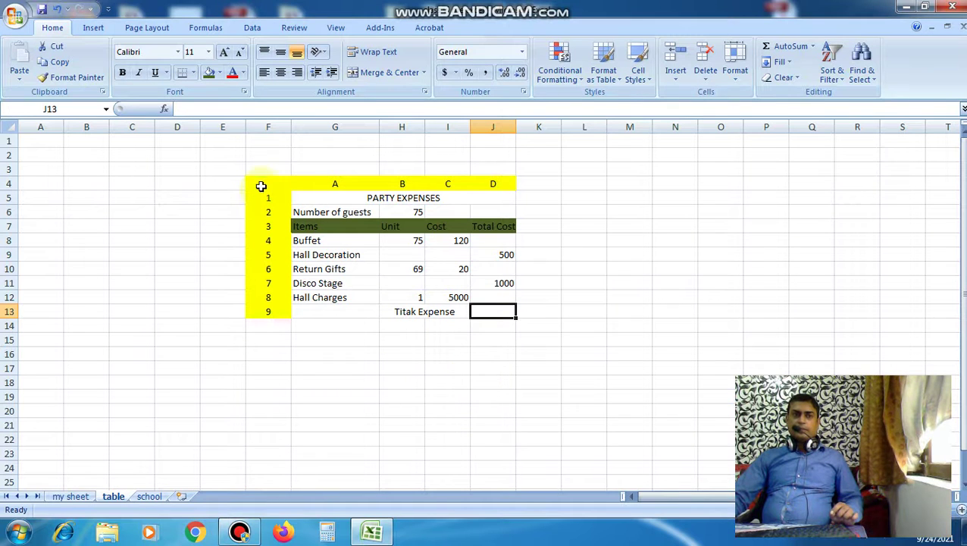
drag(257, 182, 466, 316)
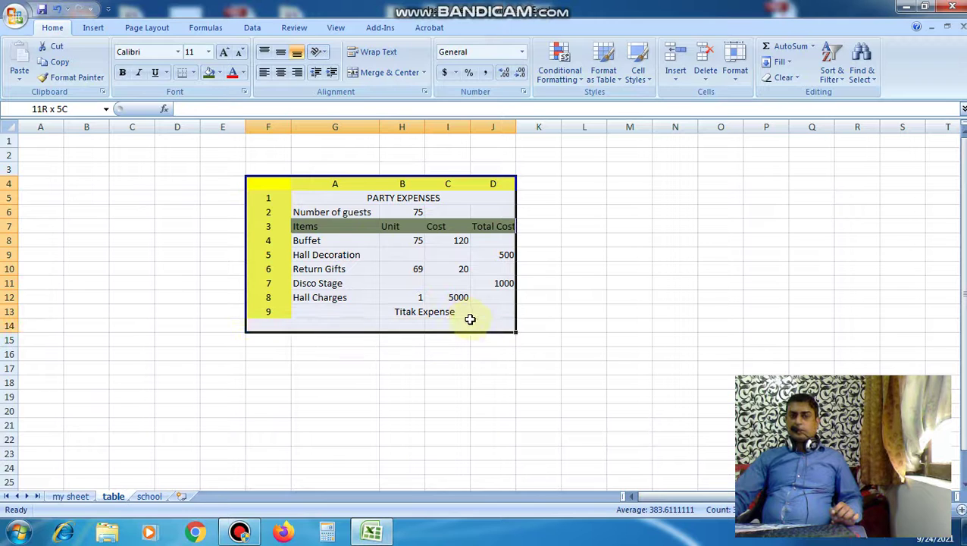
drag(467, 317, 469, 317)
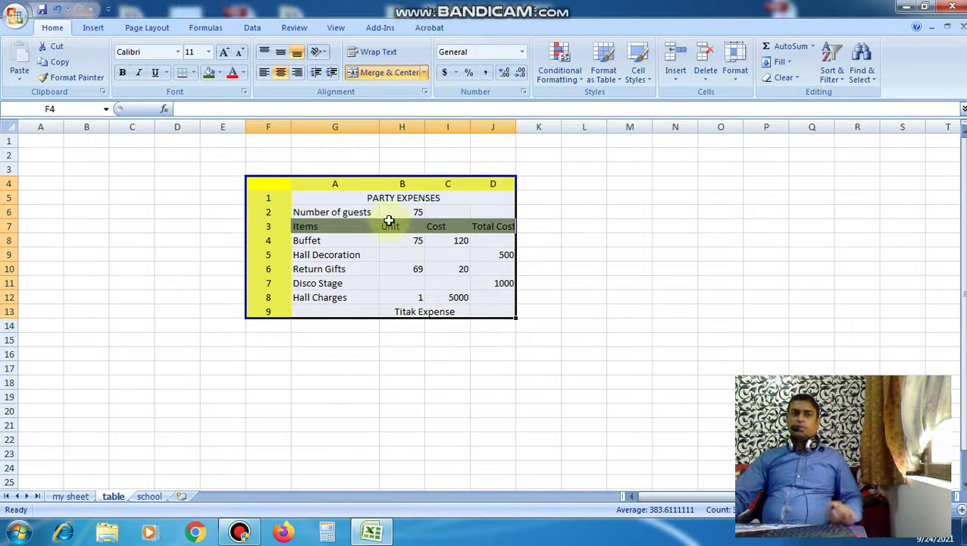
Step: Apply All Borders to every cell of the table F4:J13
click(194, 74)
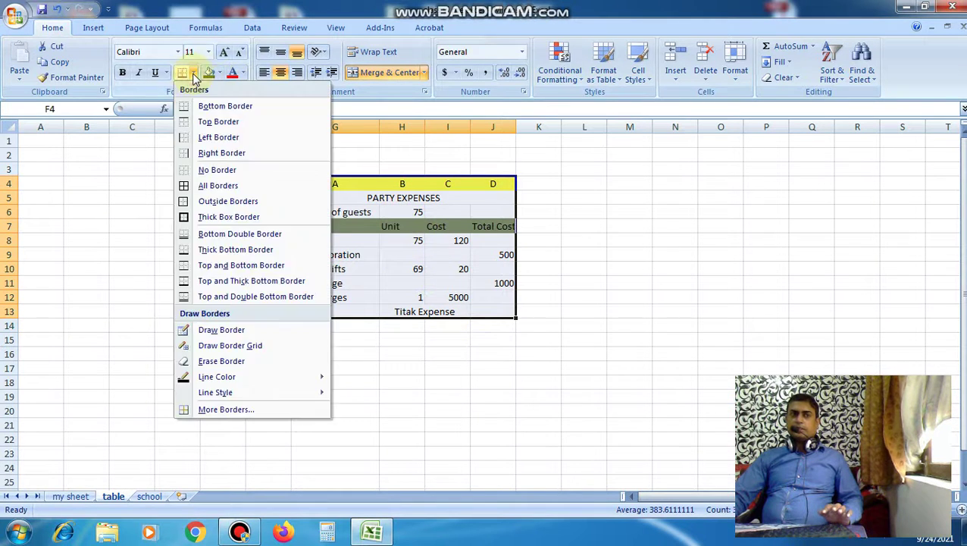
click(225, 188)
click(598, 258)
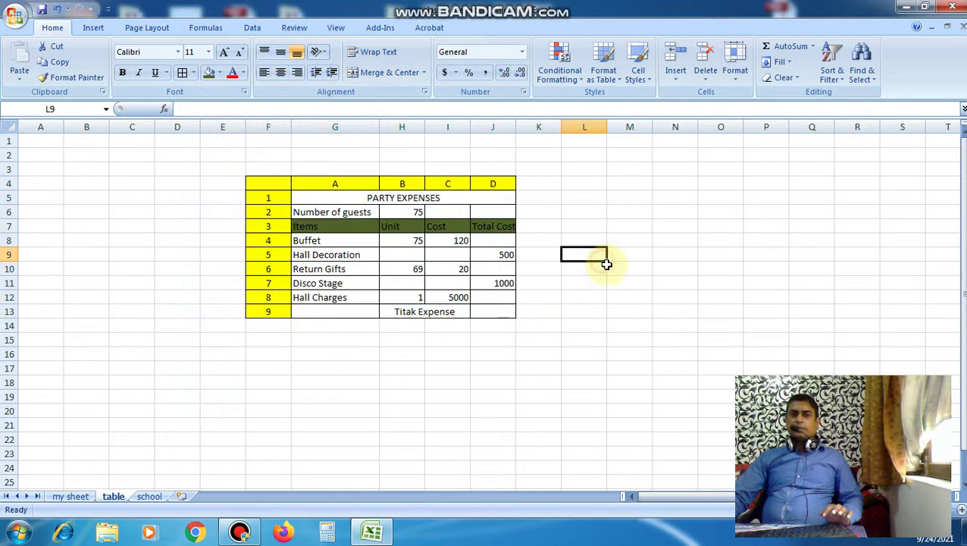
click(622, 352)
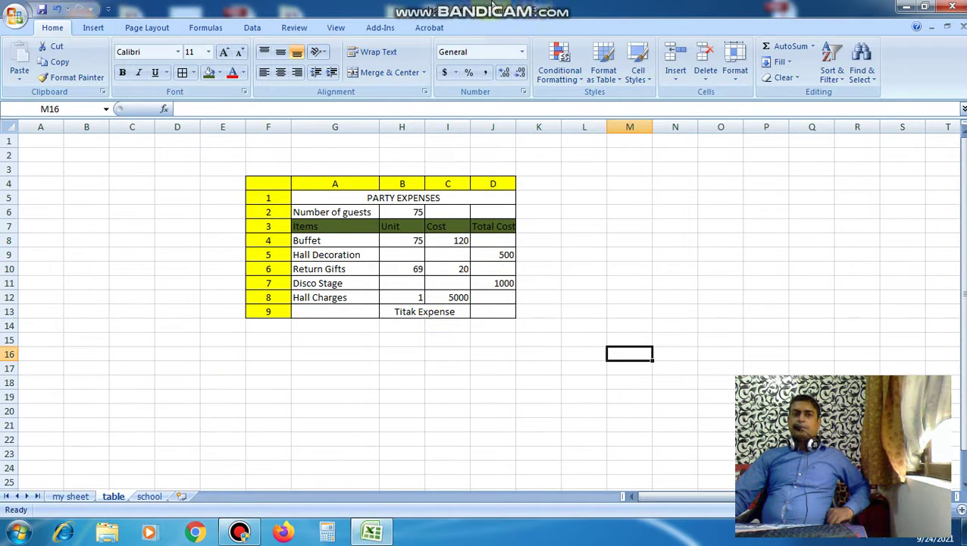
mouse_move(484, 7)
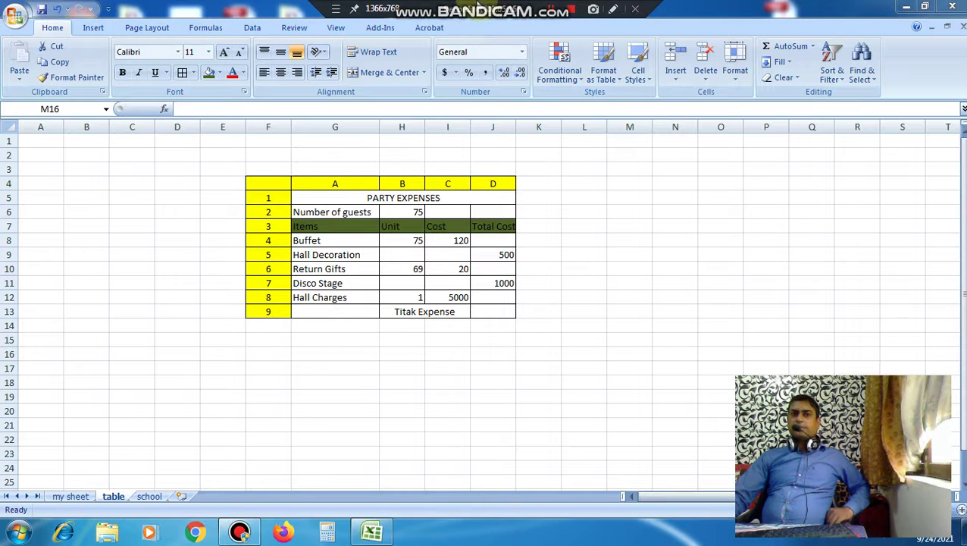
click(553, 6)
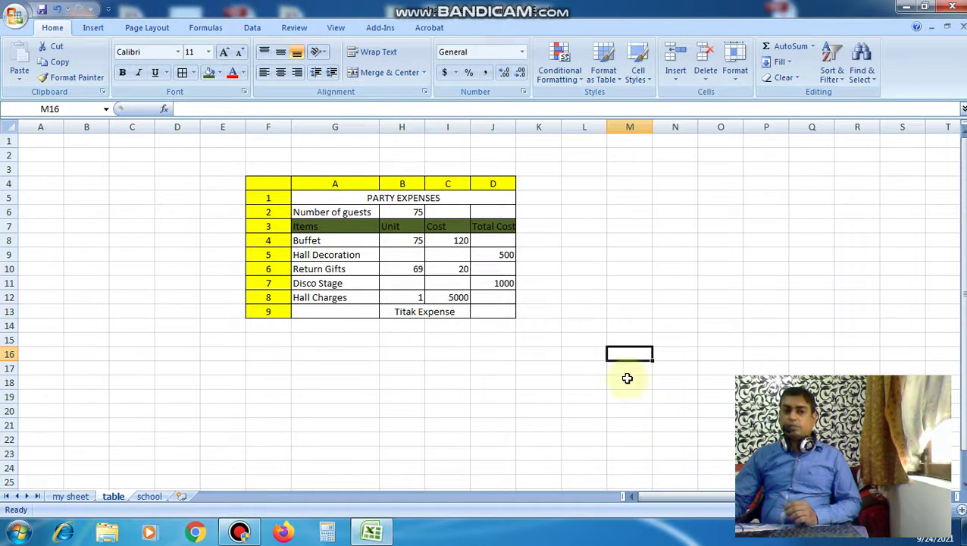
click(496, 239)
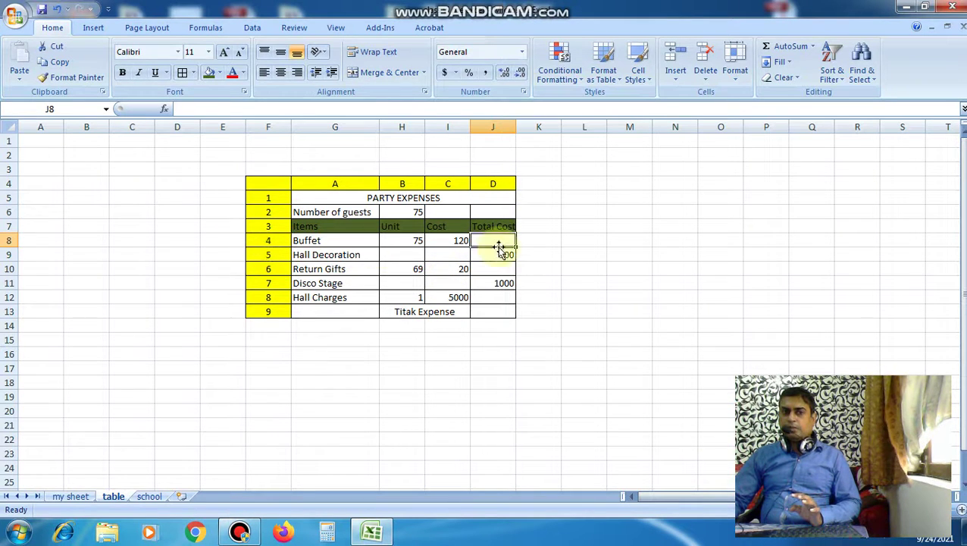
Step: Enter =H8+I8 in J8 for the Buffet total of 195
double_click(499, 240)
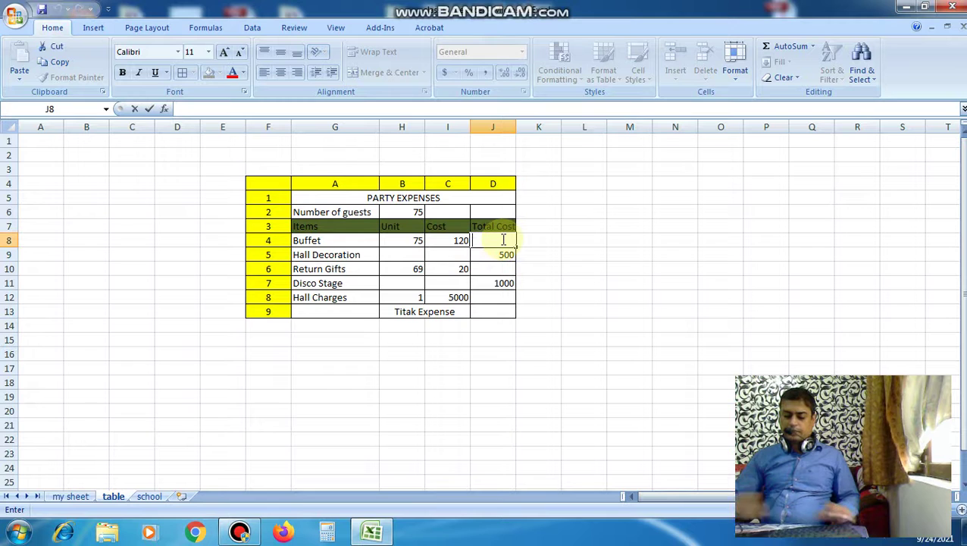
text(=)
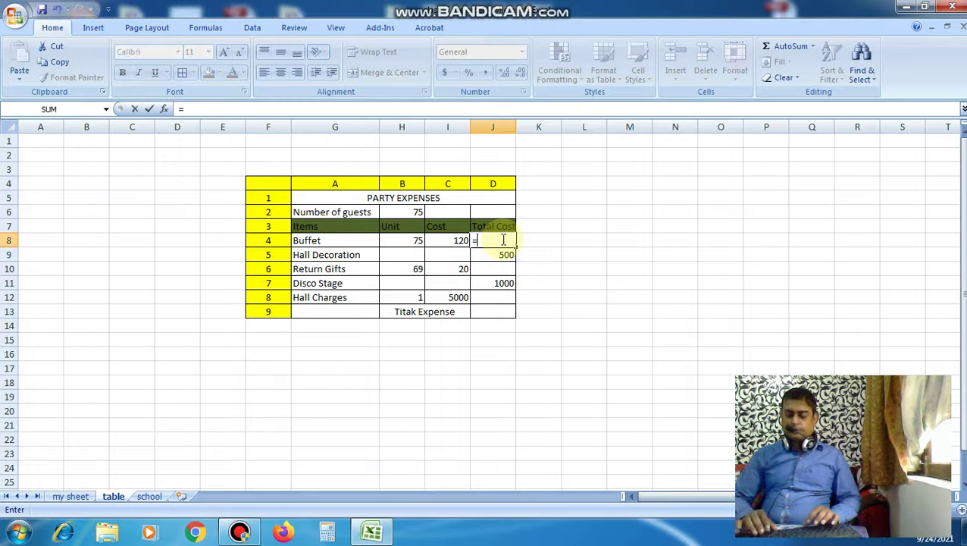
click(410, 240)
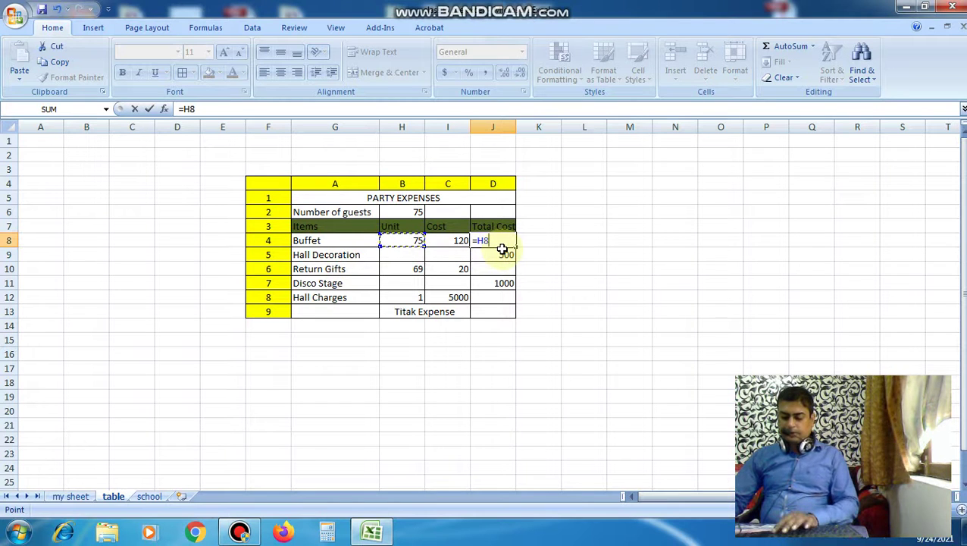
text(+)
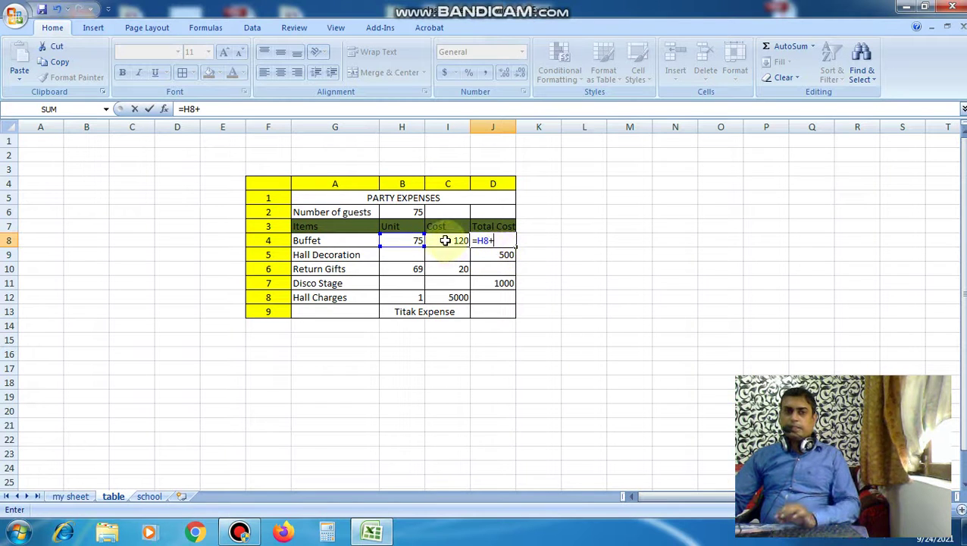
click(446, 240)
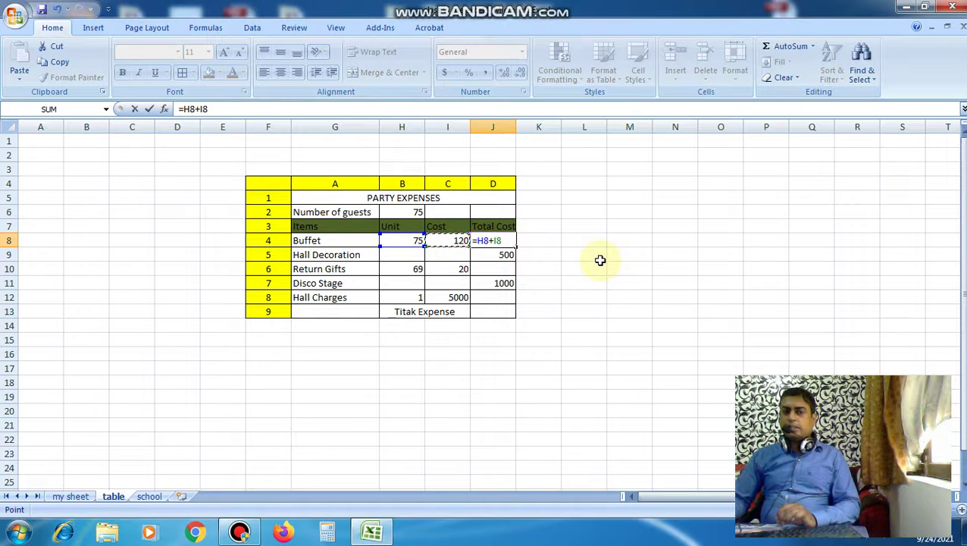
key(Return)
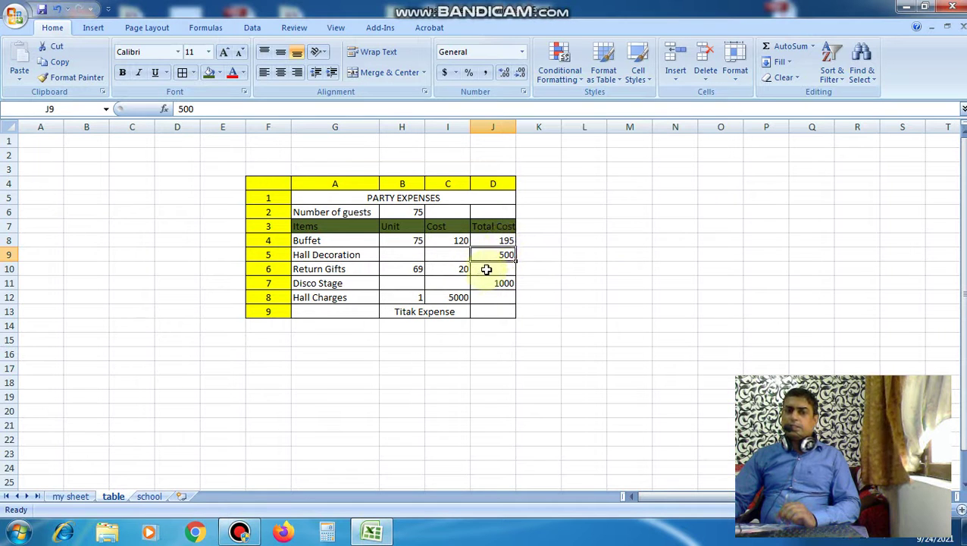
Step: Enter =H10+I10 in J10 for the Return Gifts total of 89
click(486, 269)
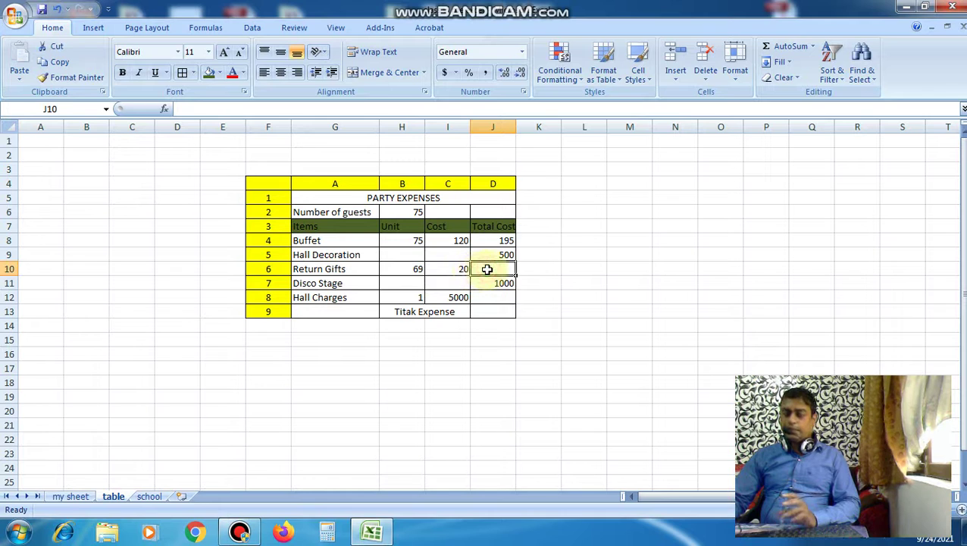
text(=)
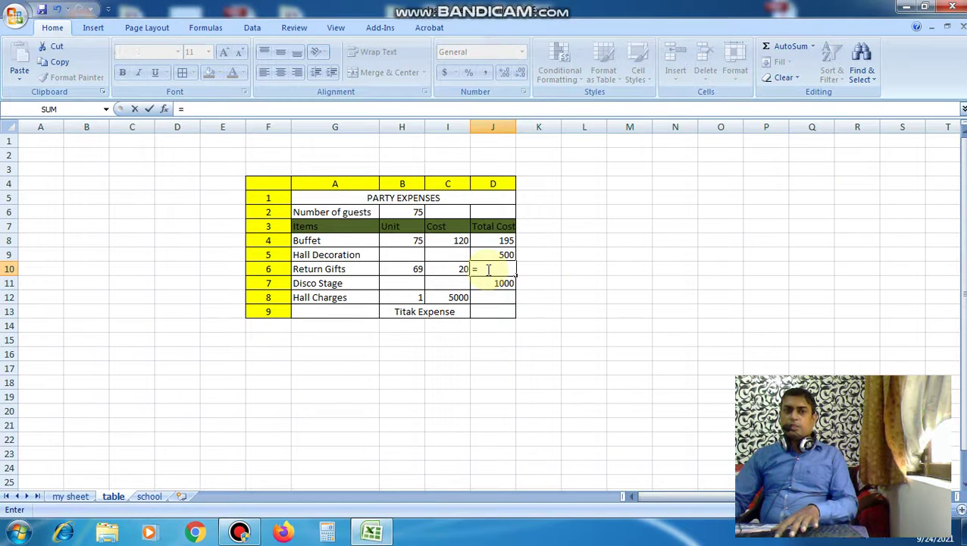
click(421, 269)
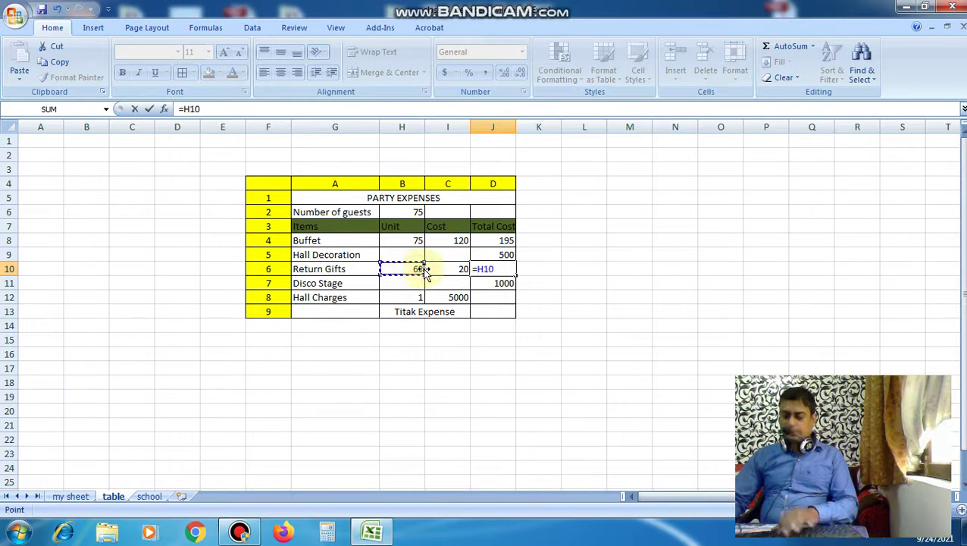
text(+)
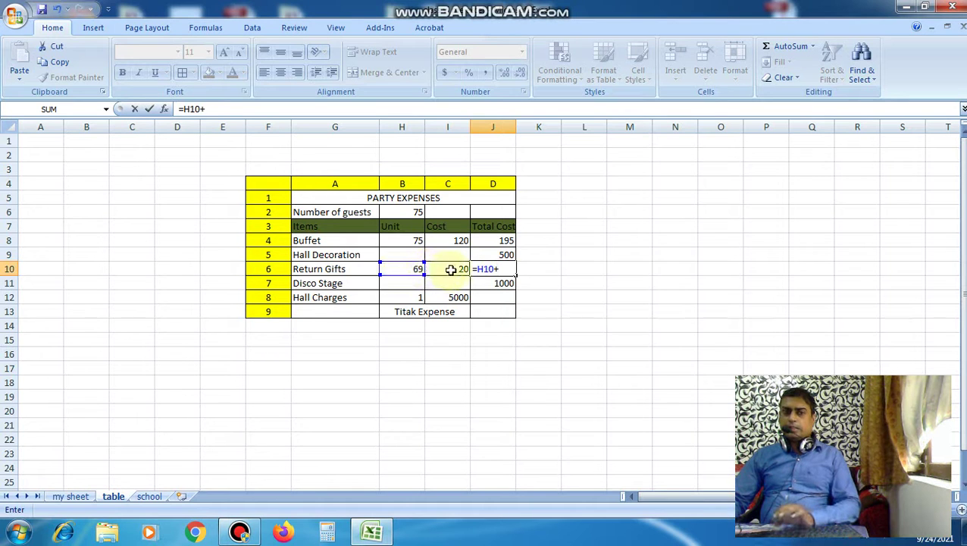
click(450, 269)
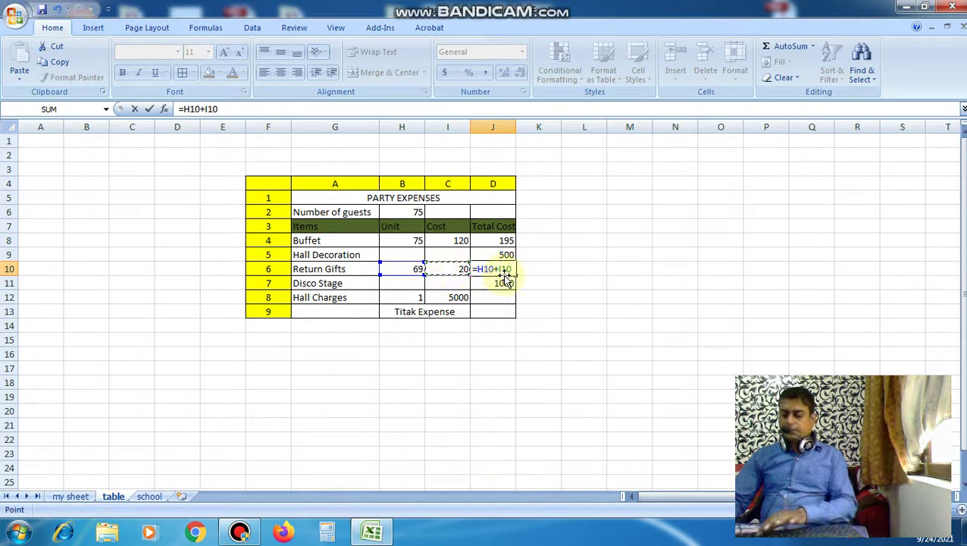
key(Return)
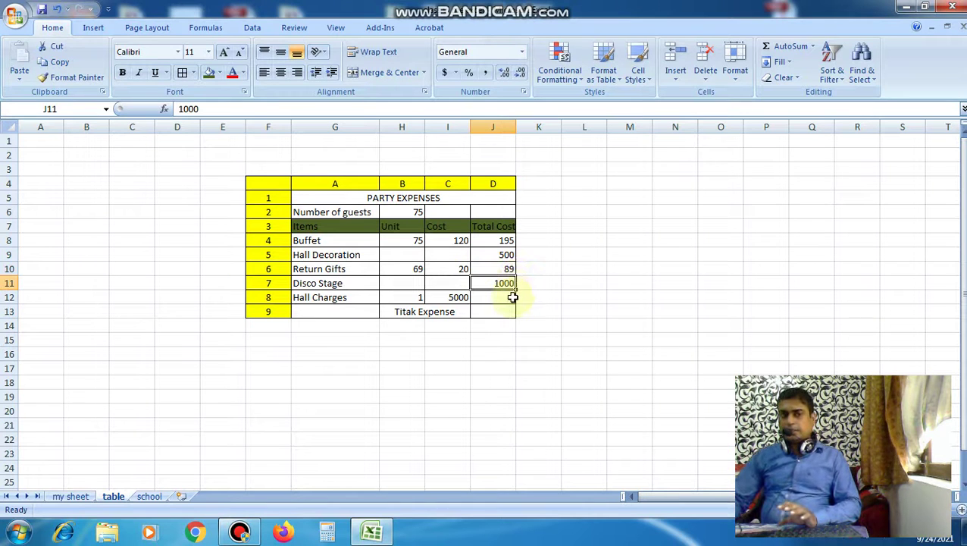
Step: Enter =H12+I12 in J12 for the Hall Charges total of 5001
click(500, 300)
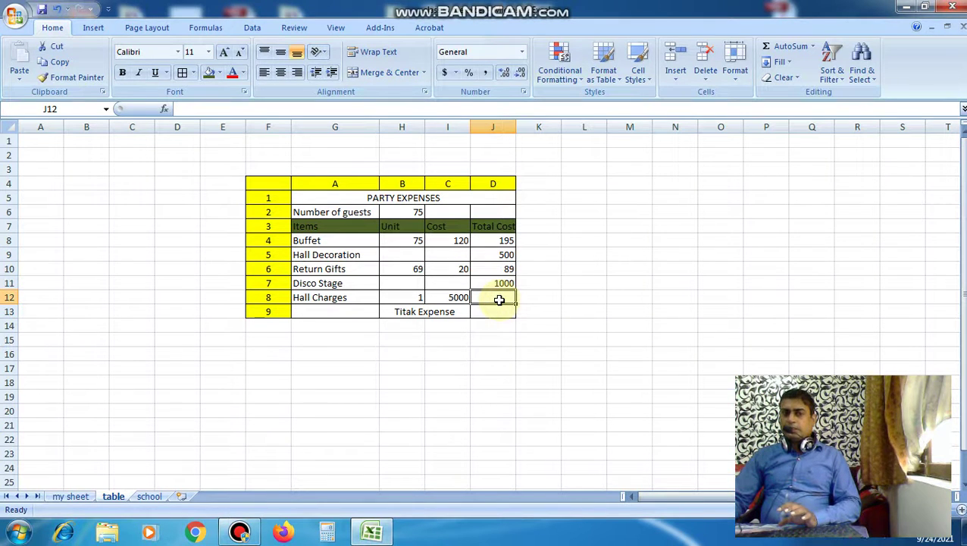
text(=)
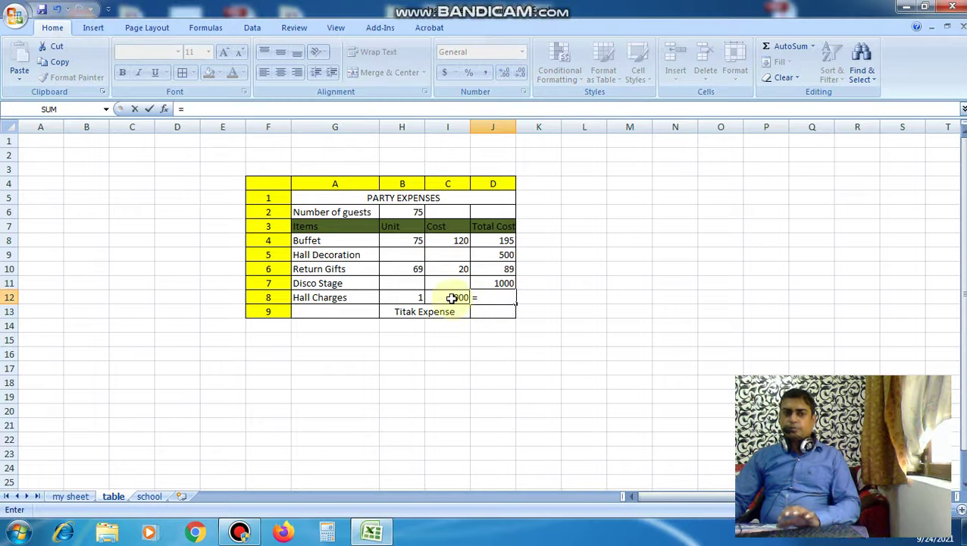
click(417, 297)
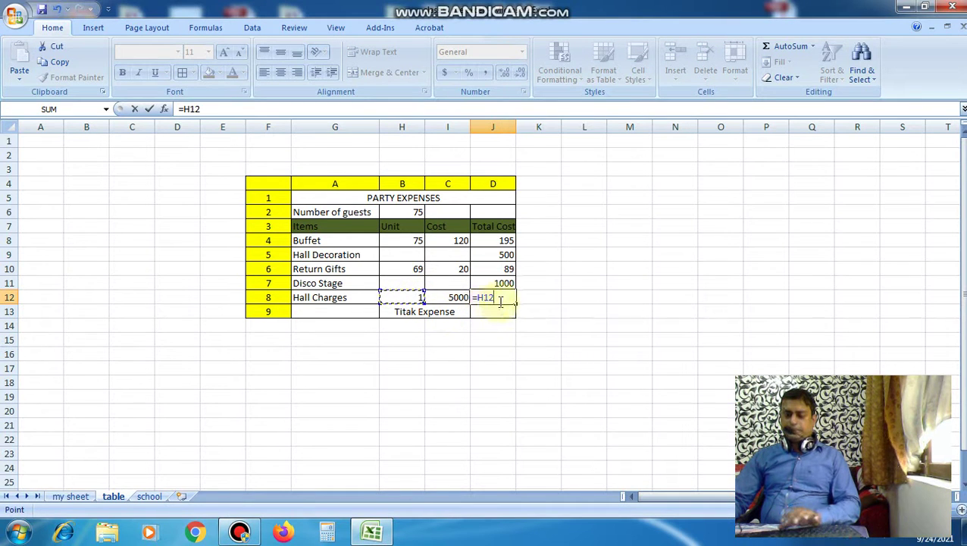
text(+)
click(456, 300)
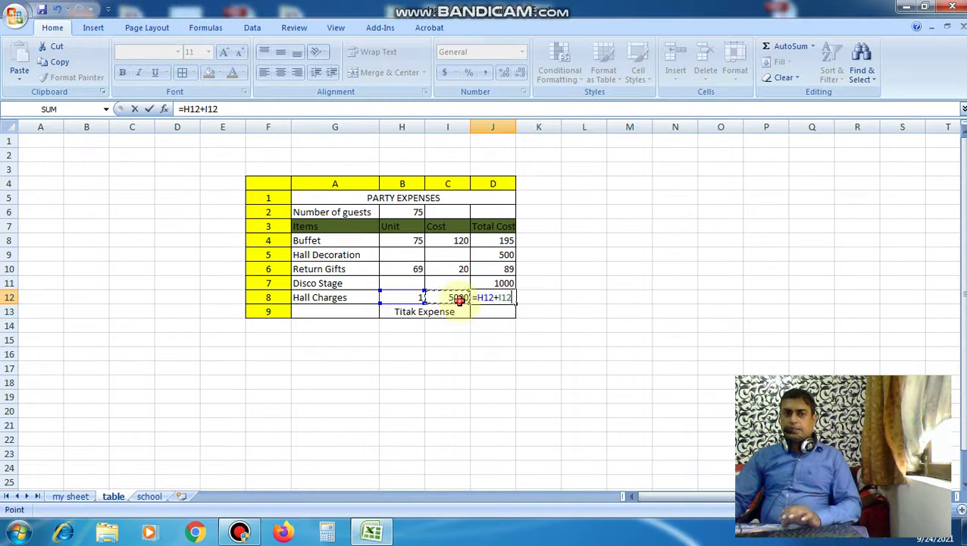
key(Return)
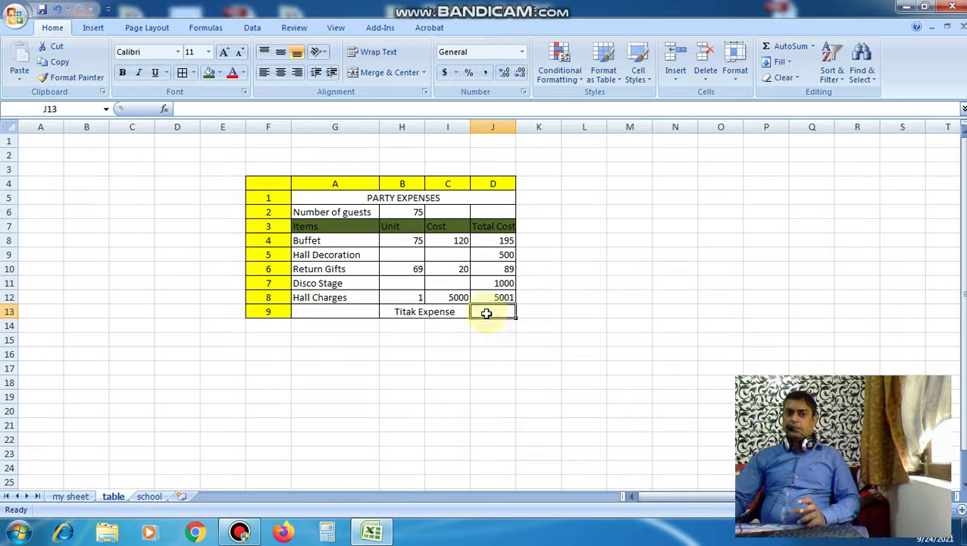
Step: Enter =J8+J9+J10+J11+J12 in J13 to total the five item costs, giving 6785
text(=)
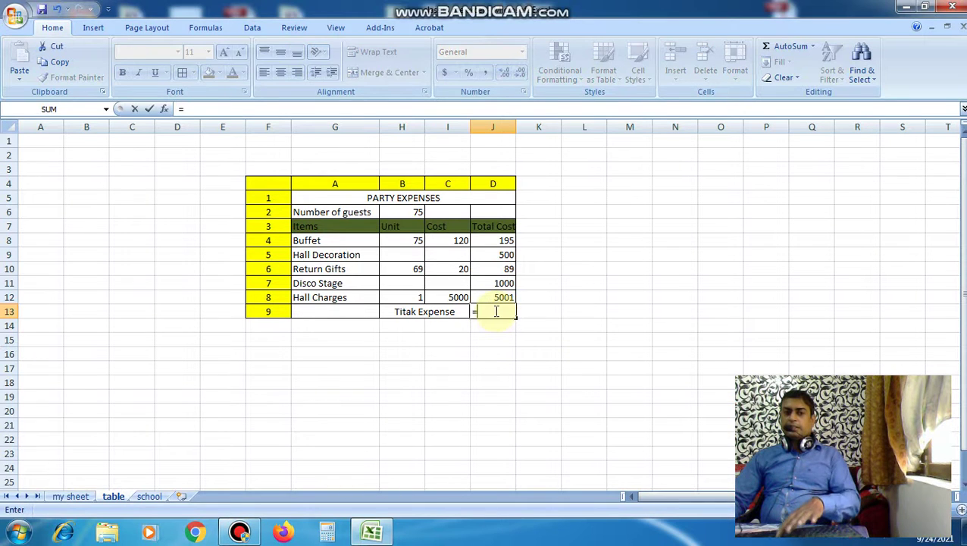
click(502, 240)
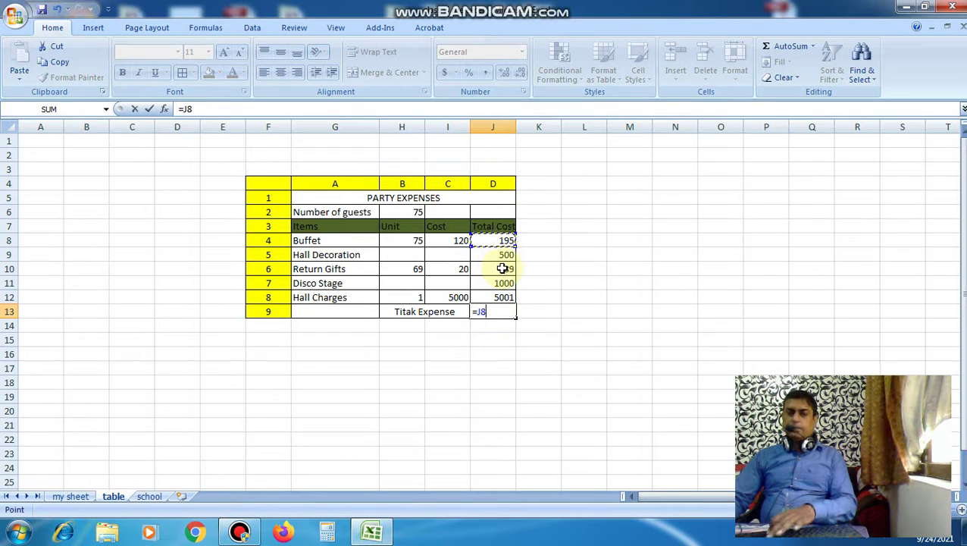
text(+)
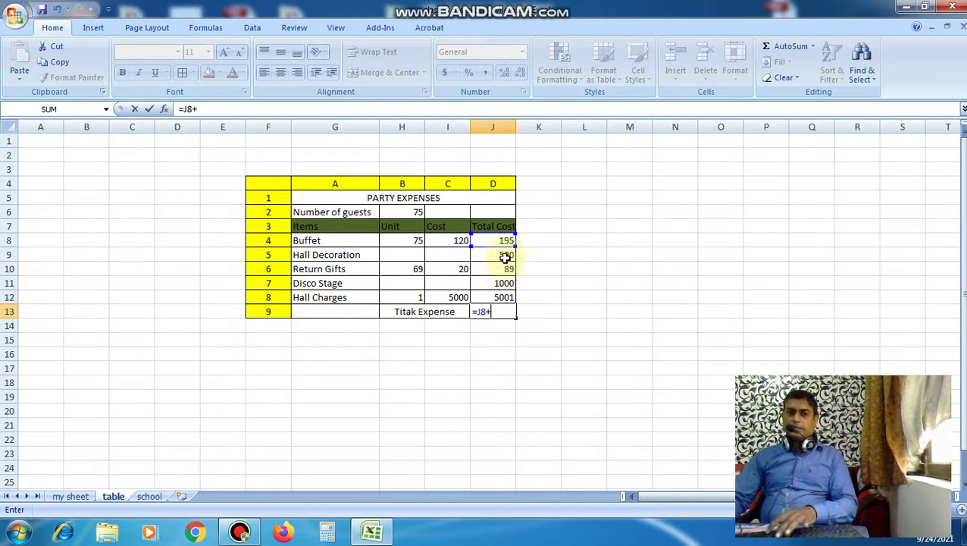
click(504, 257)
text(+)
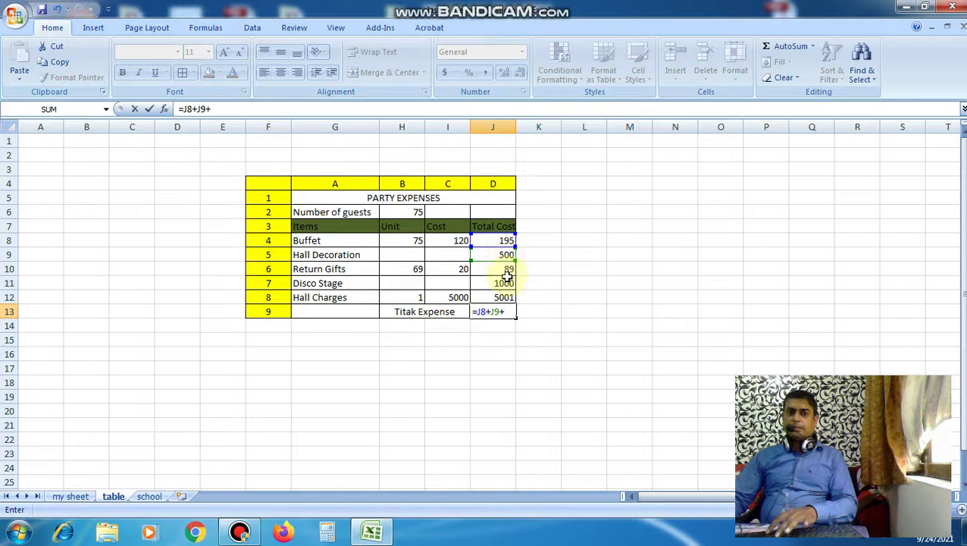
click(507, 271)
text(+)
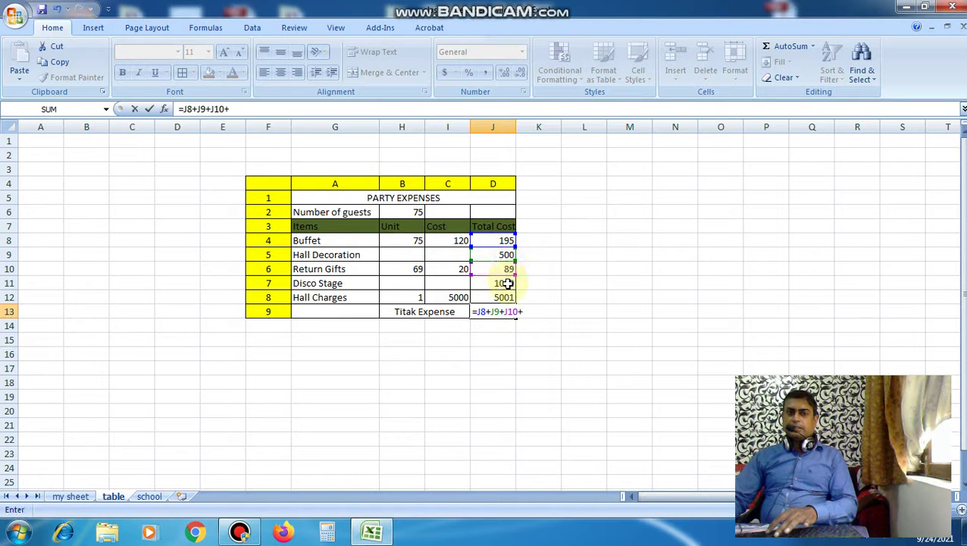
click(507, 283)
text(+)
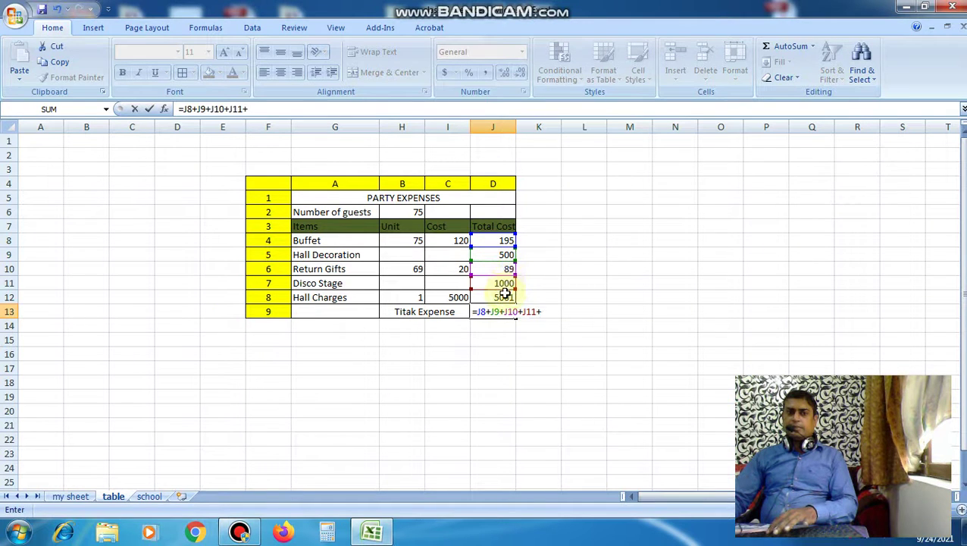
click(503, 297)
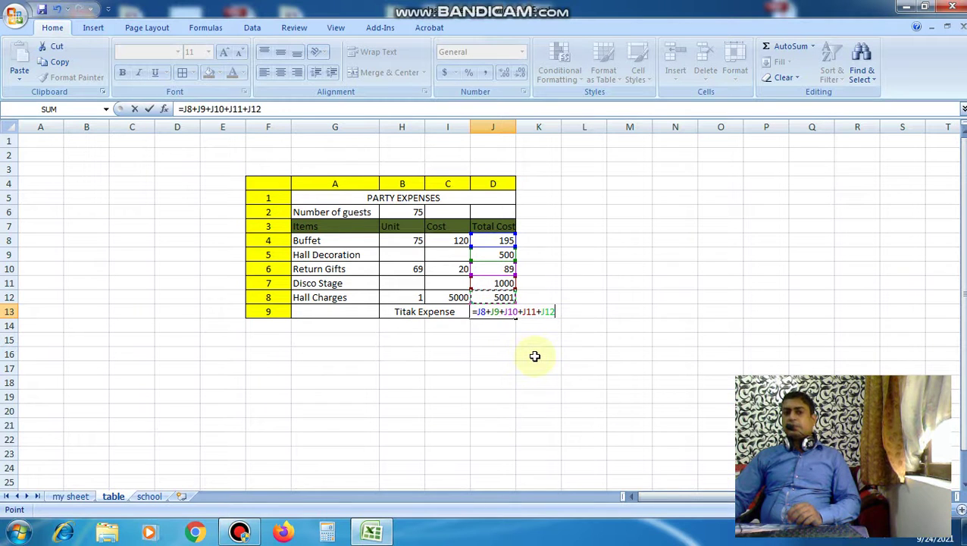
key(Return)
click(542, 343)
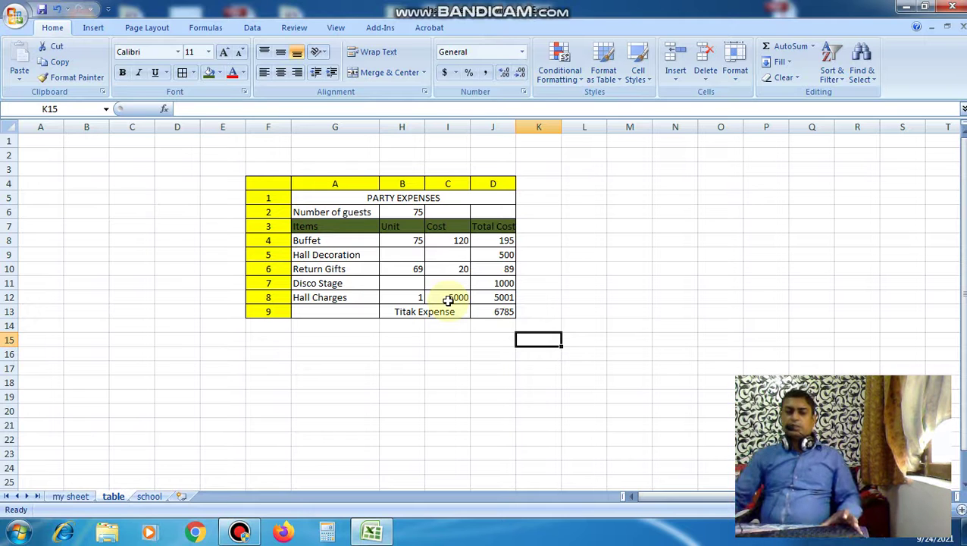
Step: Merge and center A19:D19, fill it red and set a contrasting font colour
scroll(475, 390, down, 4)
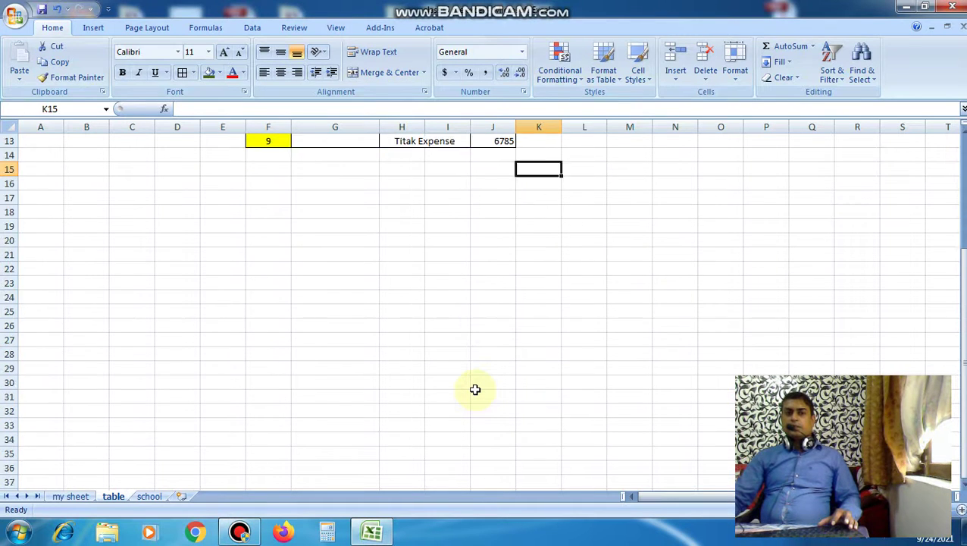
scroll(474, 389, down, 2)
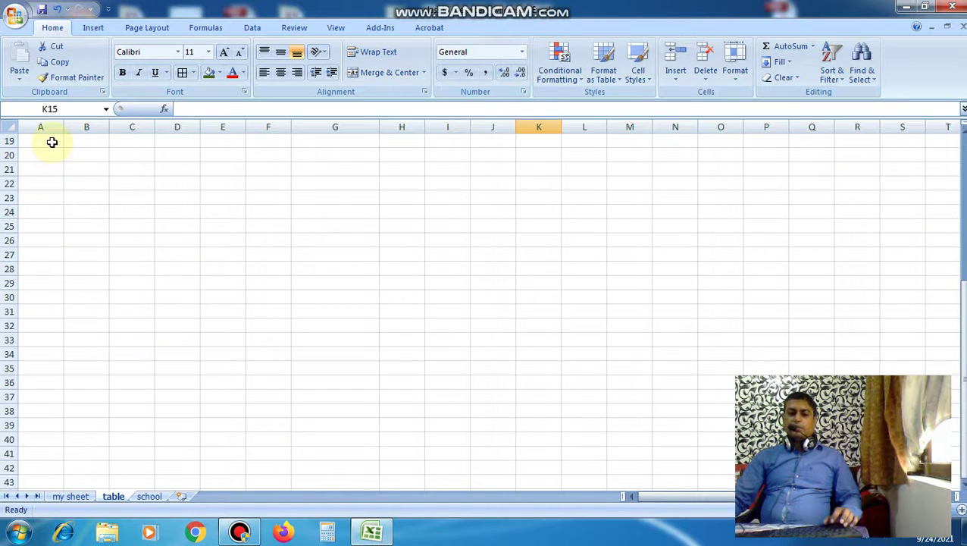
drag(51, 142, 178, 141)
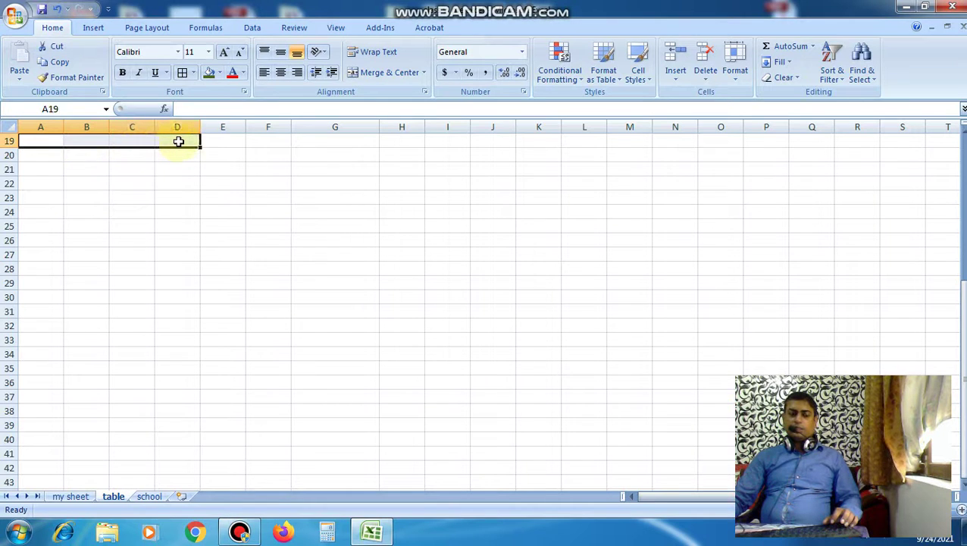
click(379, 76)
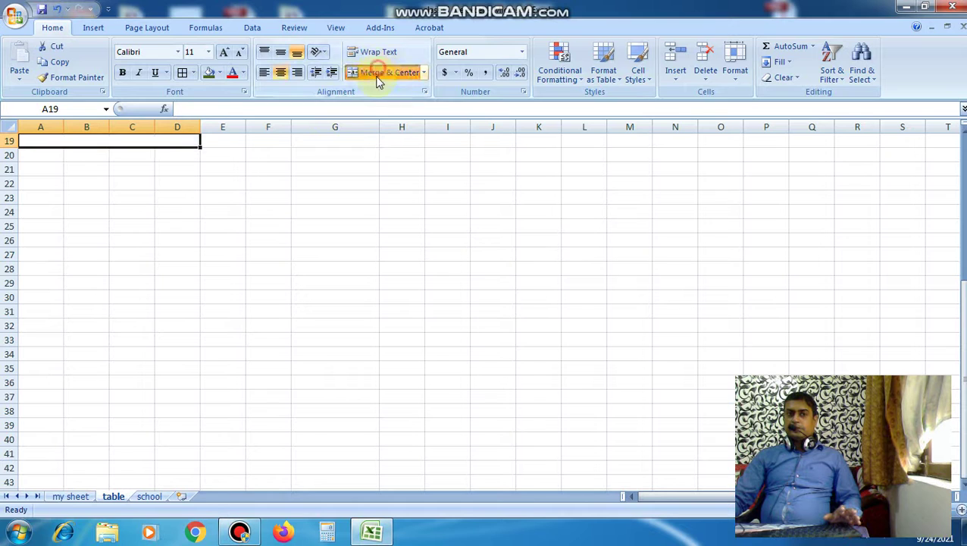
click(221, 74)
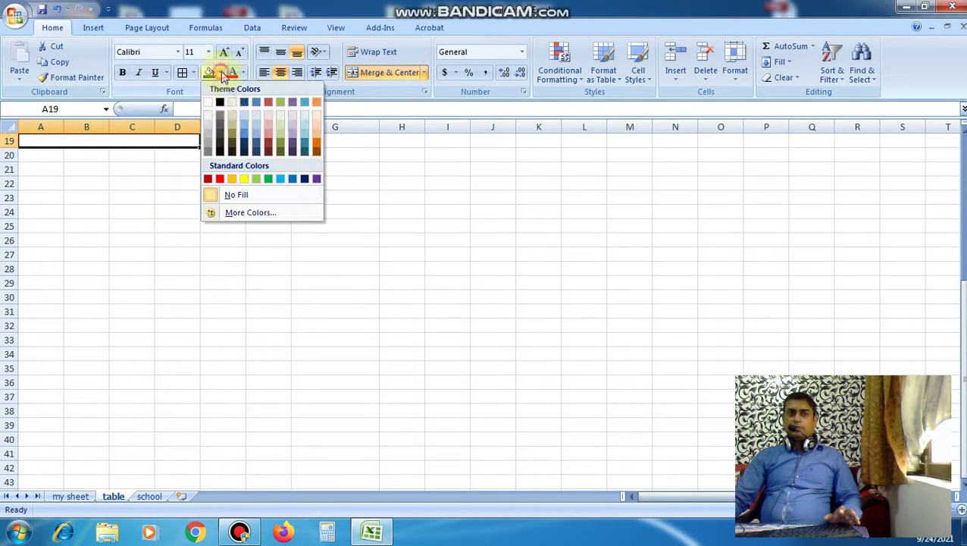
click(208, 179)
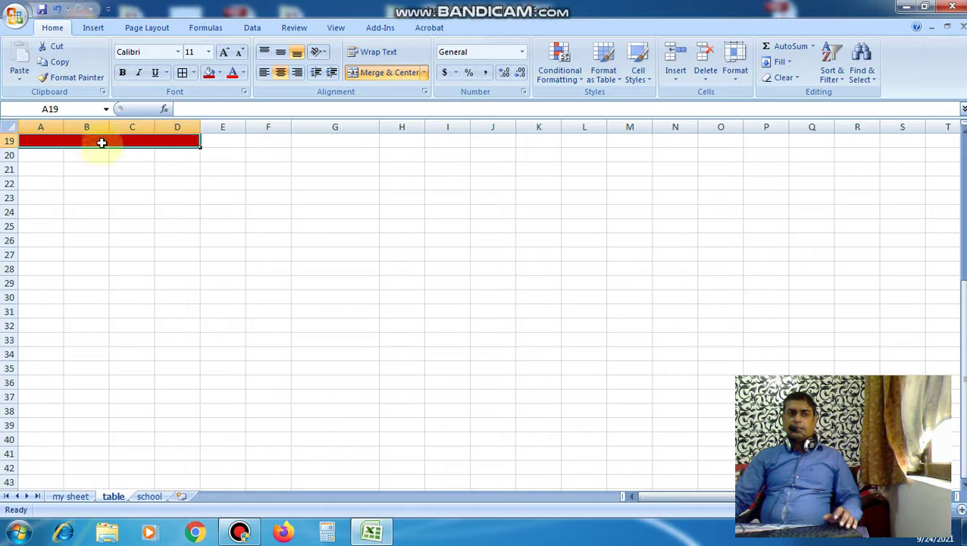
click(242, 72)
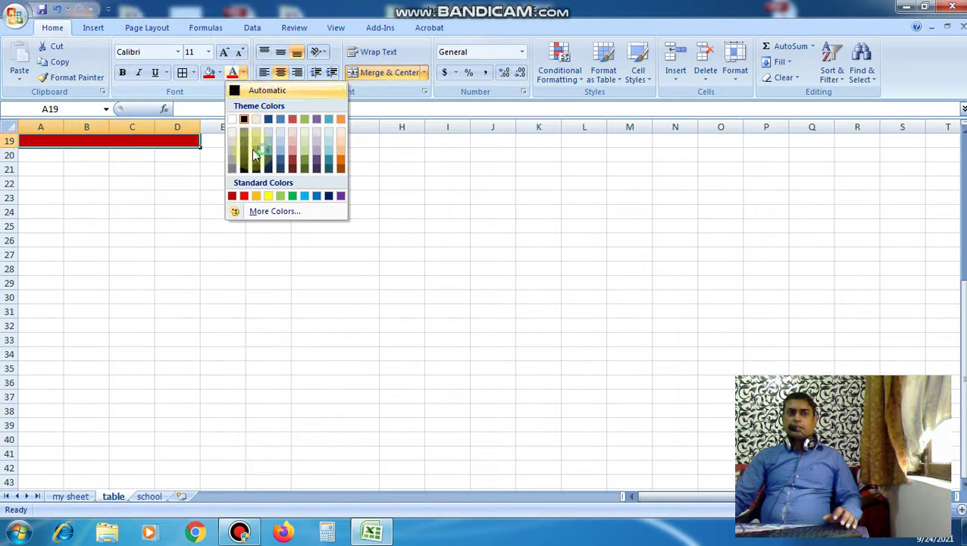
click(232, 137)
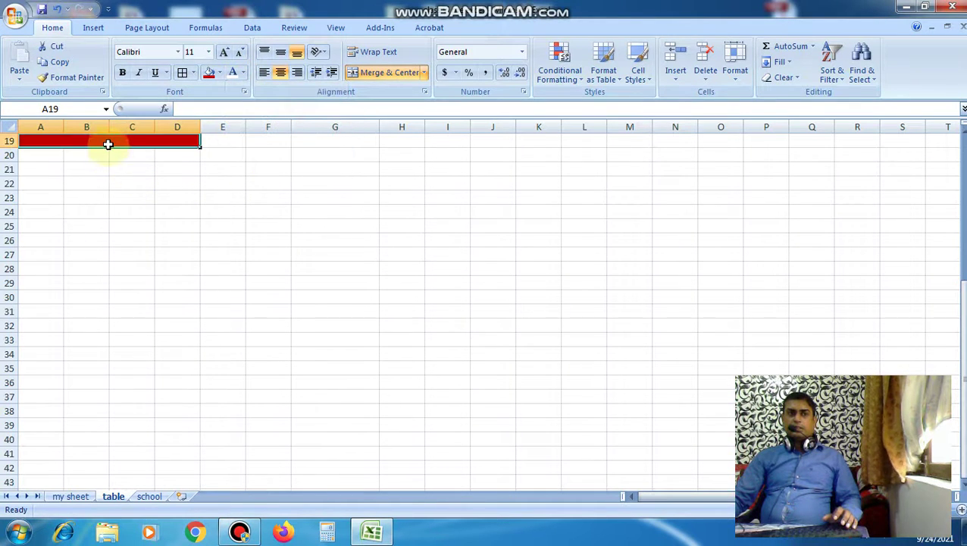
Step: Type the title 'Employees Information' into the merged cell
double_click(107, 141)
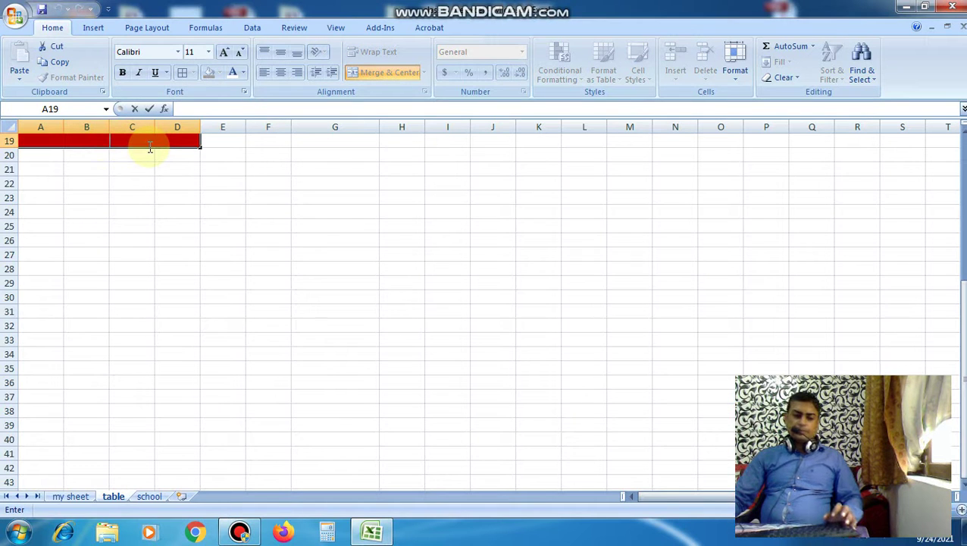
text(E)
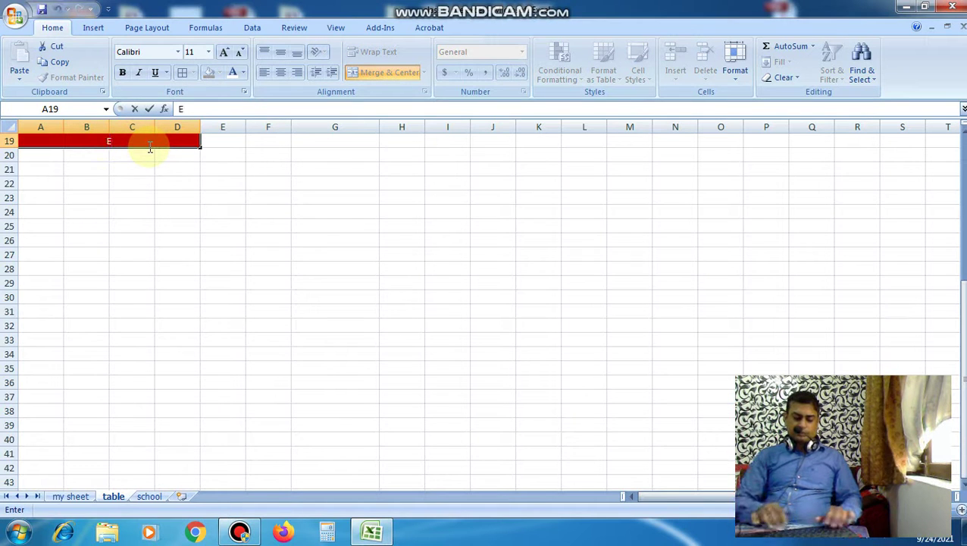
text(mplo)
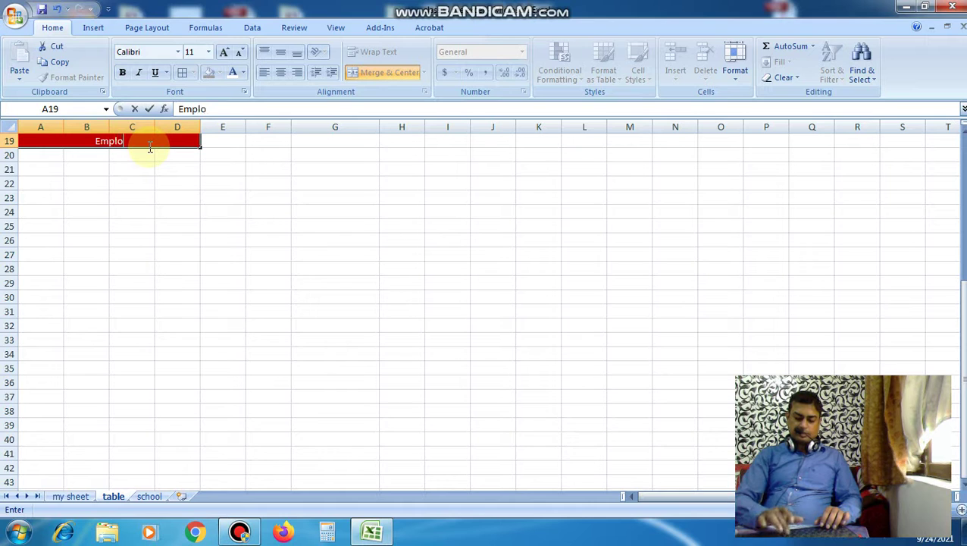
text(yees)
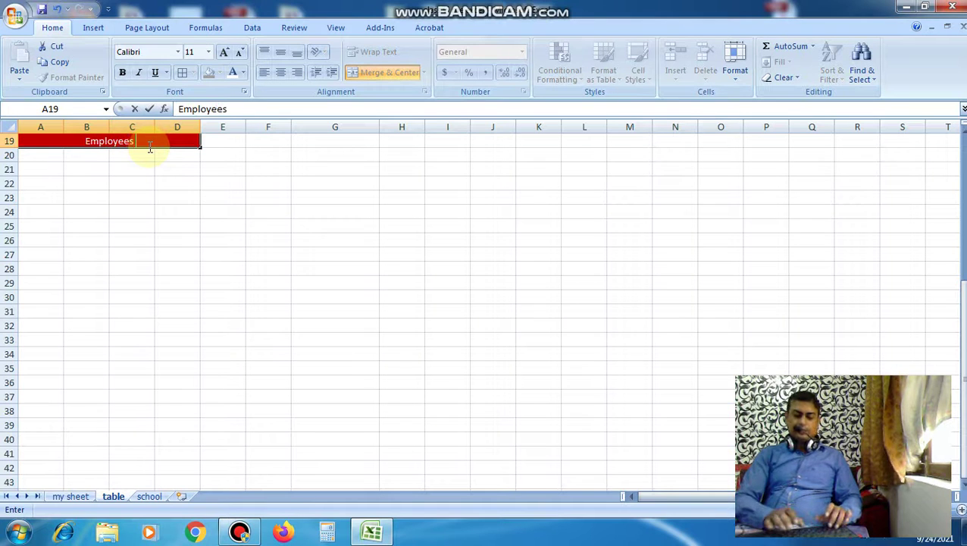
text( Infor)
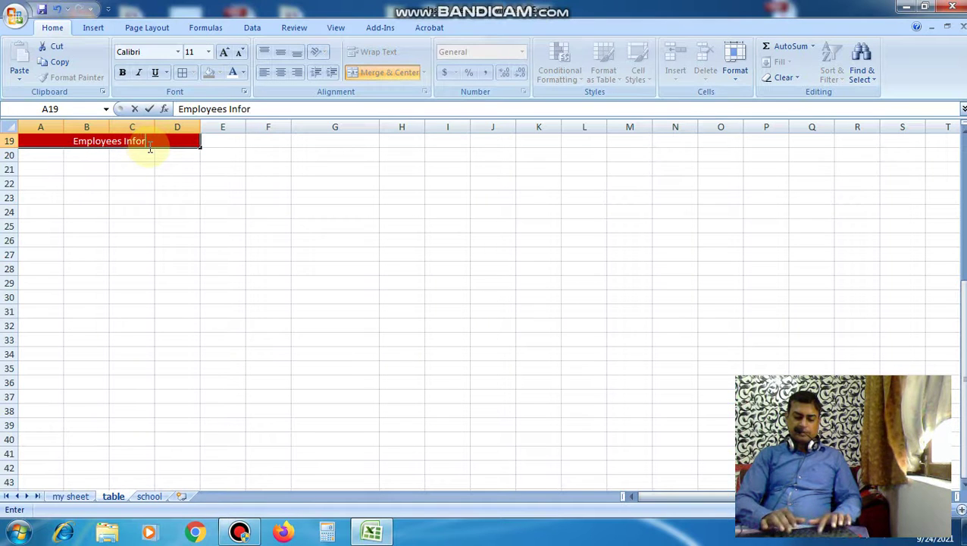
text(mation)
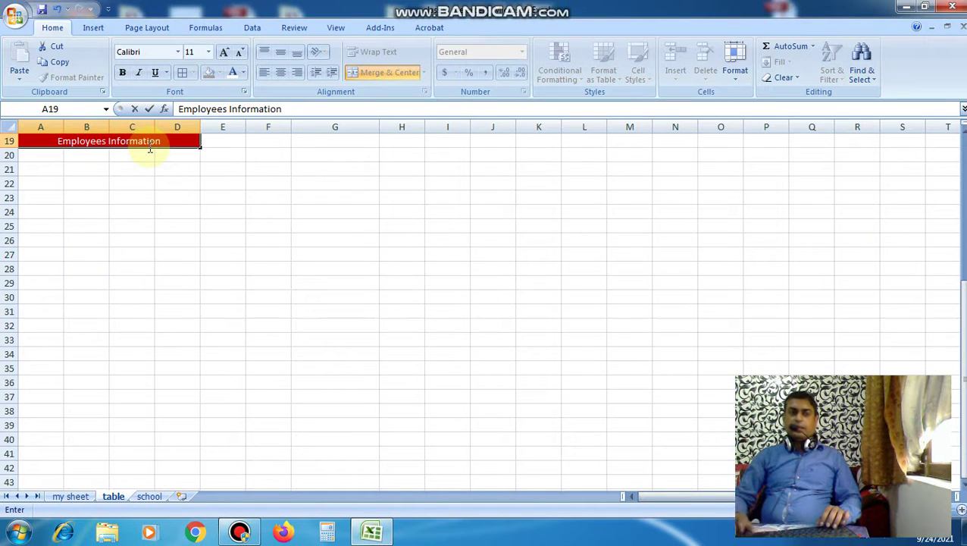
key(Return)
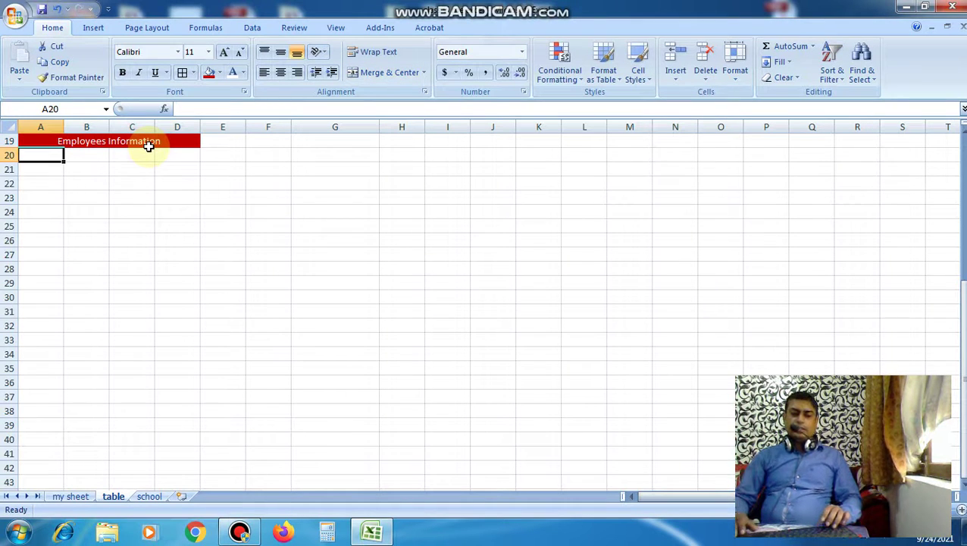
key(Return)
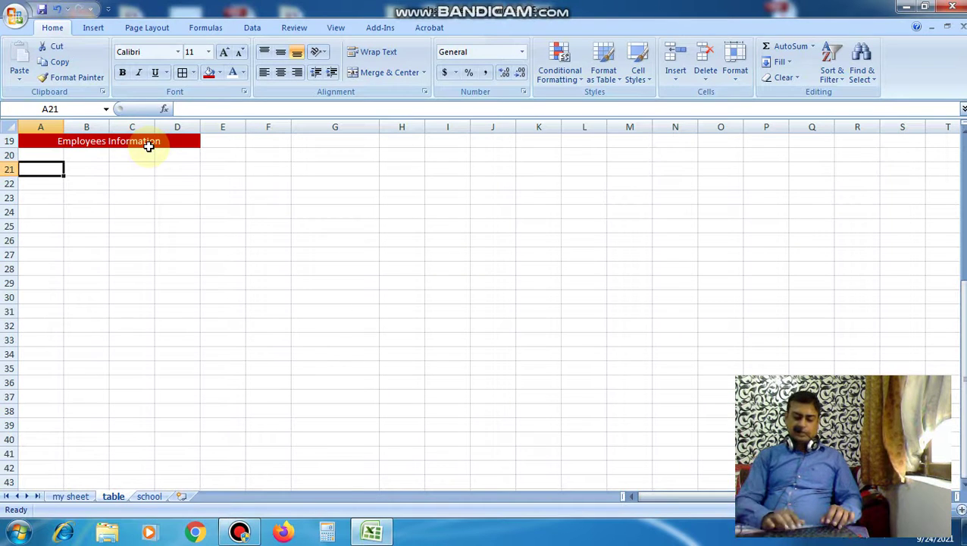
Step: Enter the headings Nname, Designation, Department and Salary across A21:D21
text(Nname)
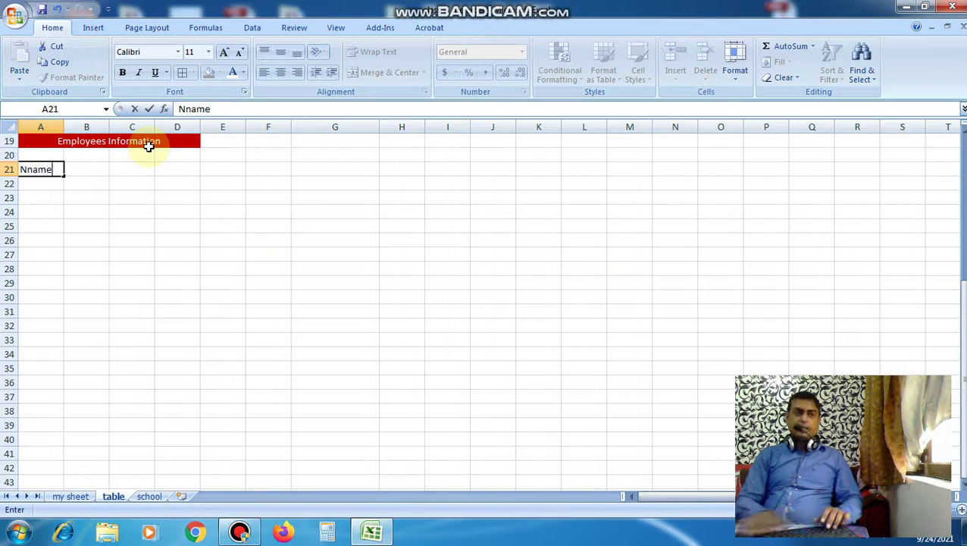
key(ctrl+Return)
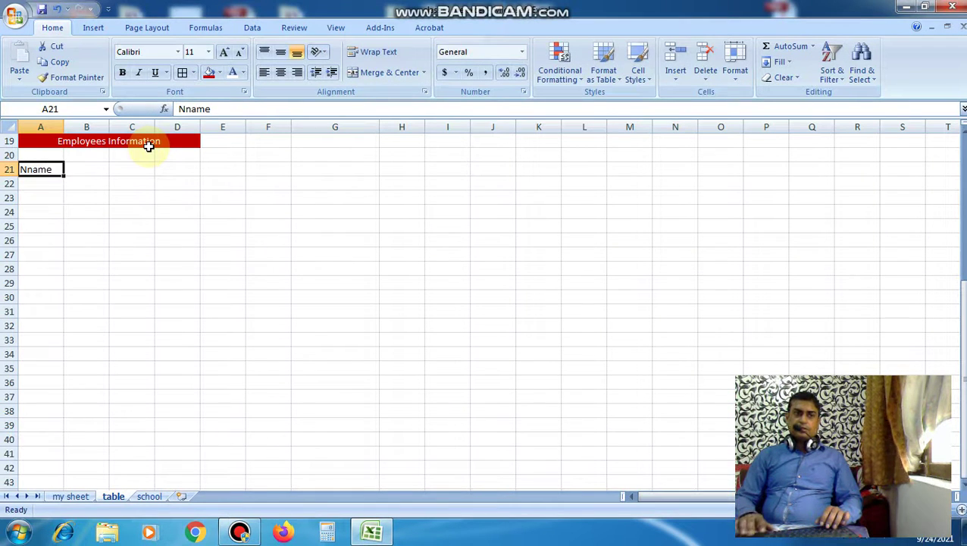
key(Tab)
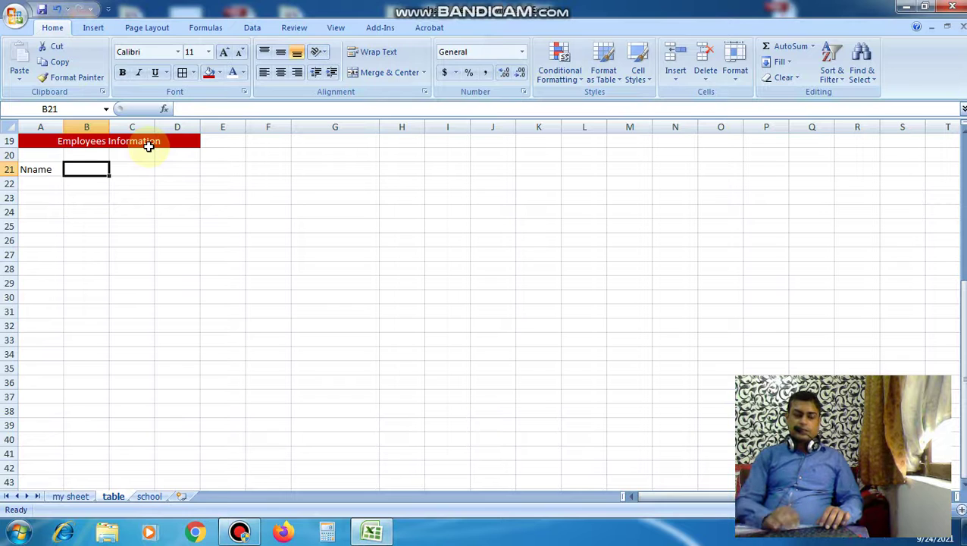
text(Desi)
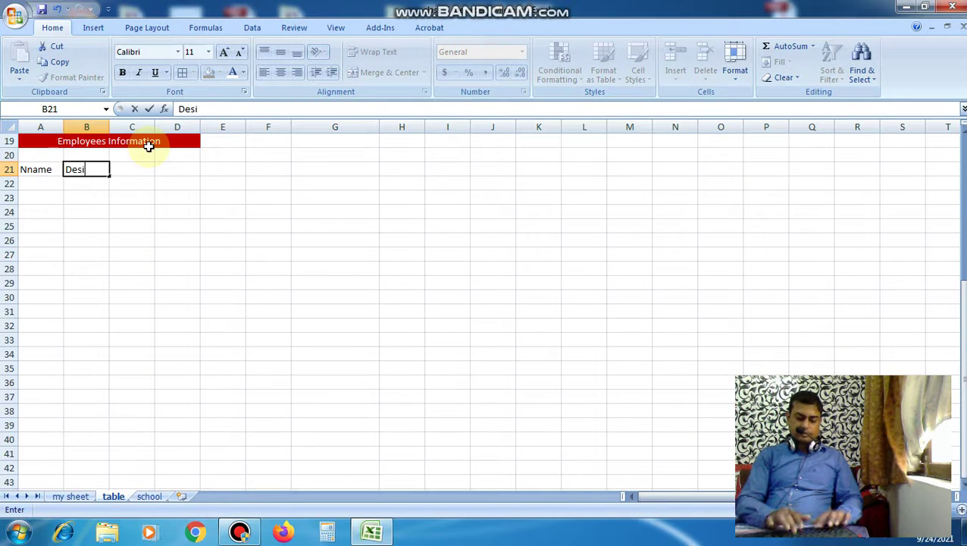
text(gnation)
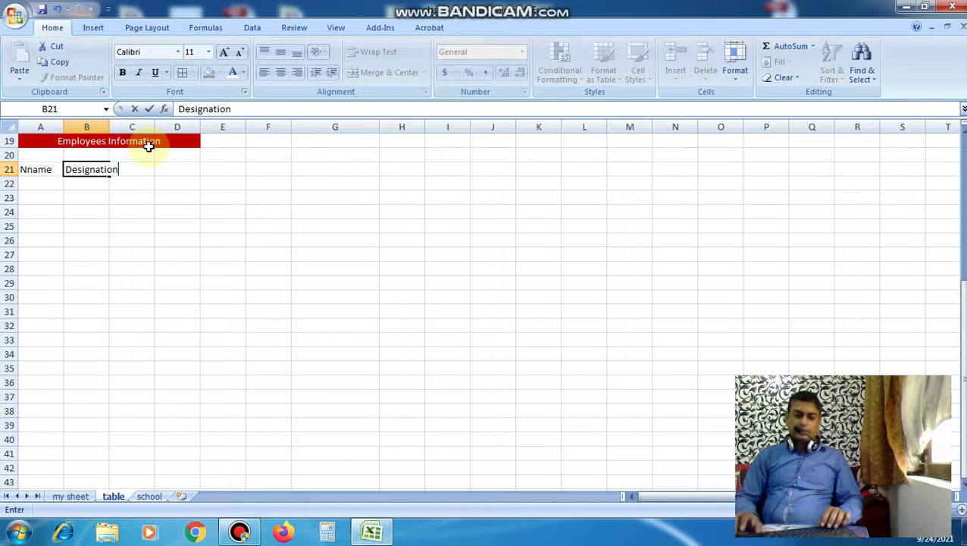
key(Tab)
text(d)
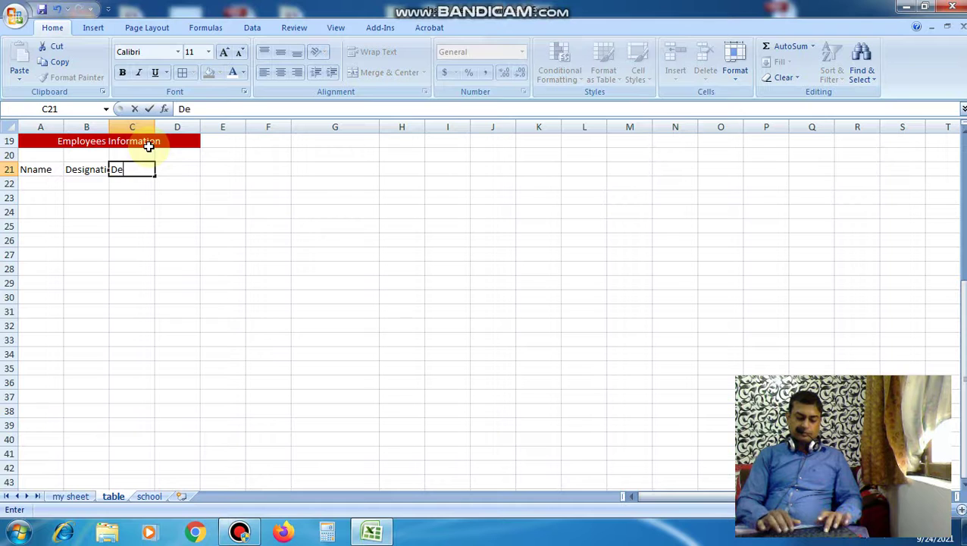
text(part)
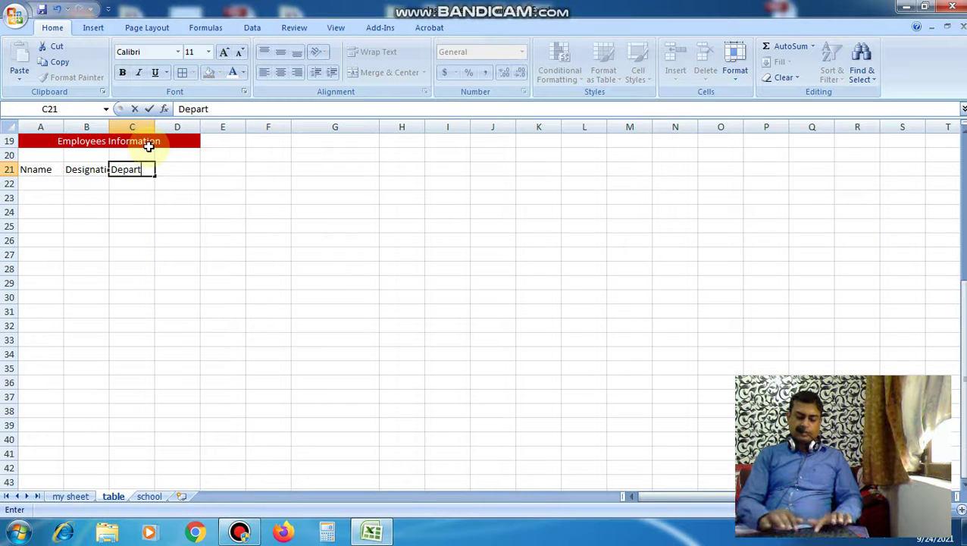
text(ment)
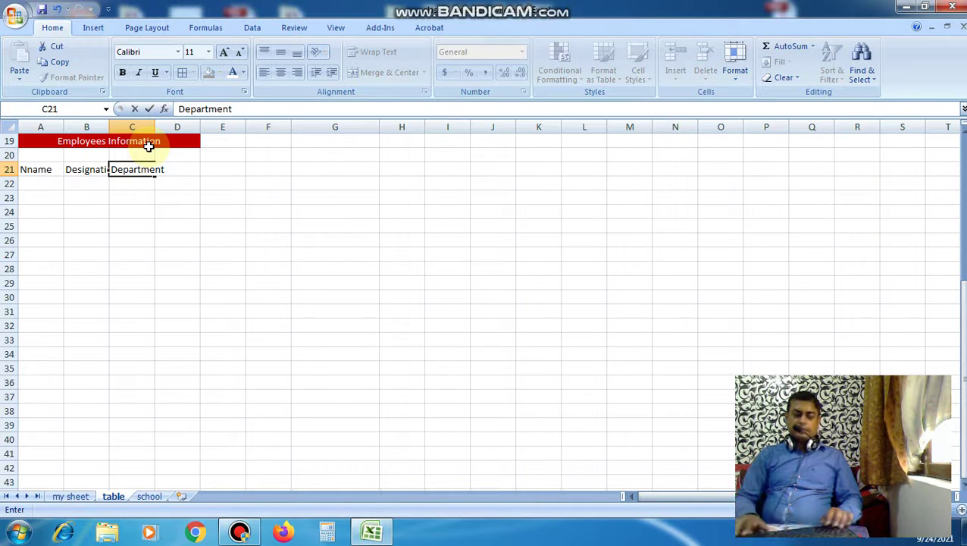
key(Tab)
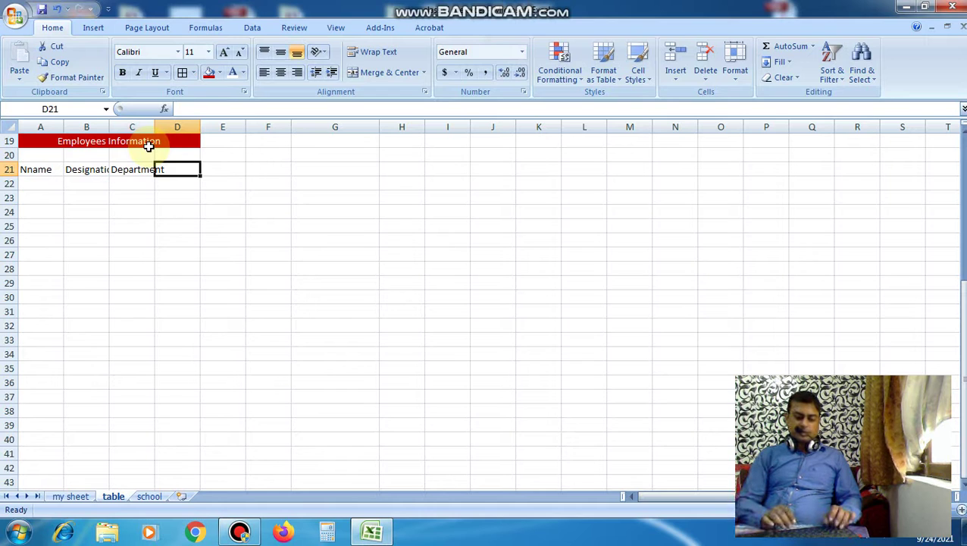
text(Sala)
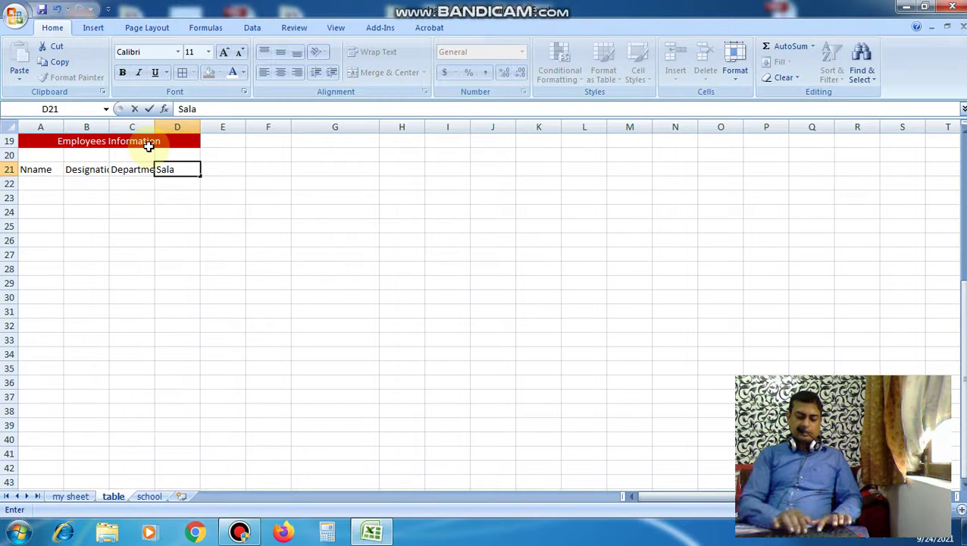
text(ry)
key(shift+Tab)
key(shift+Tab)
key(shift+Tab)
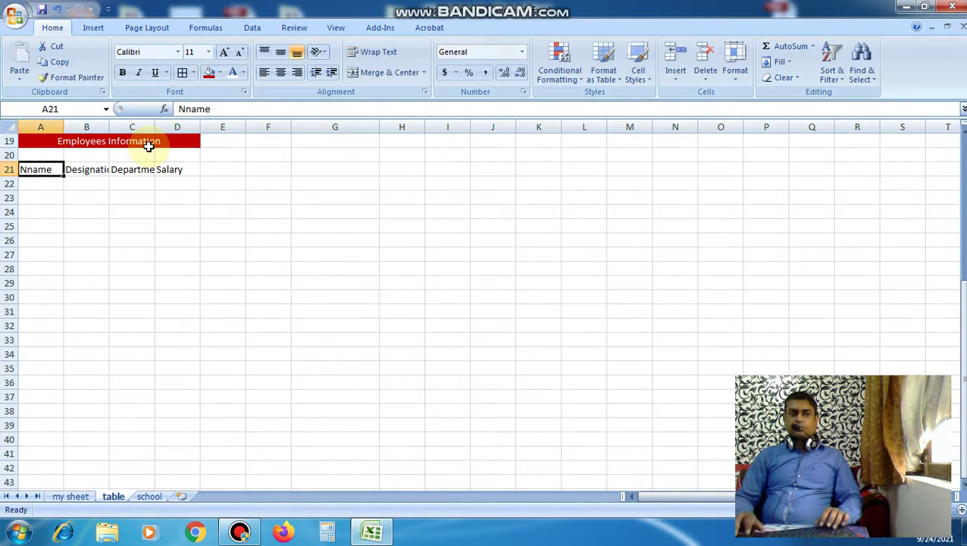
key(shift+Right)
key(shift+Right)
key(shift+Right)
key(shift+Right)
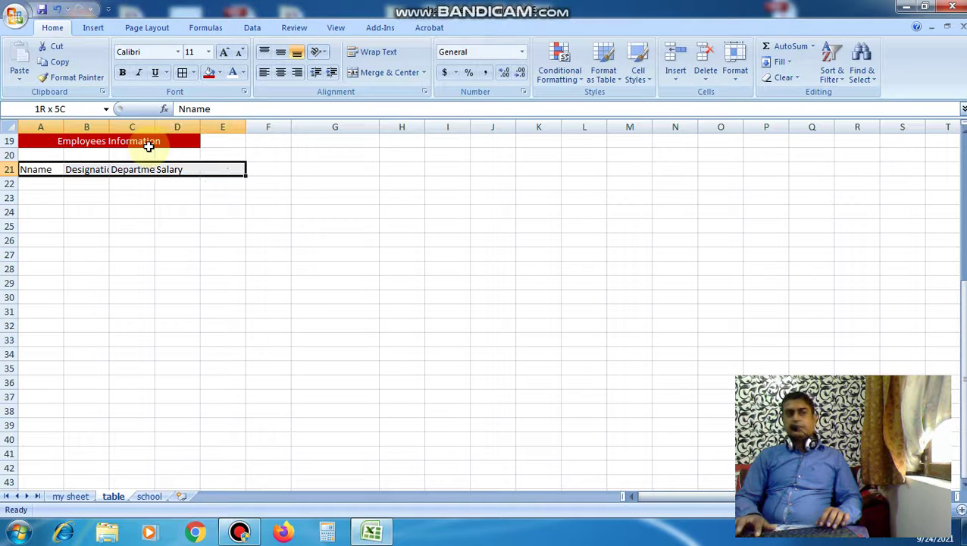
Step: Fill the heading row A21:D21 olive green and make its text white
key(shift+Left)
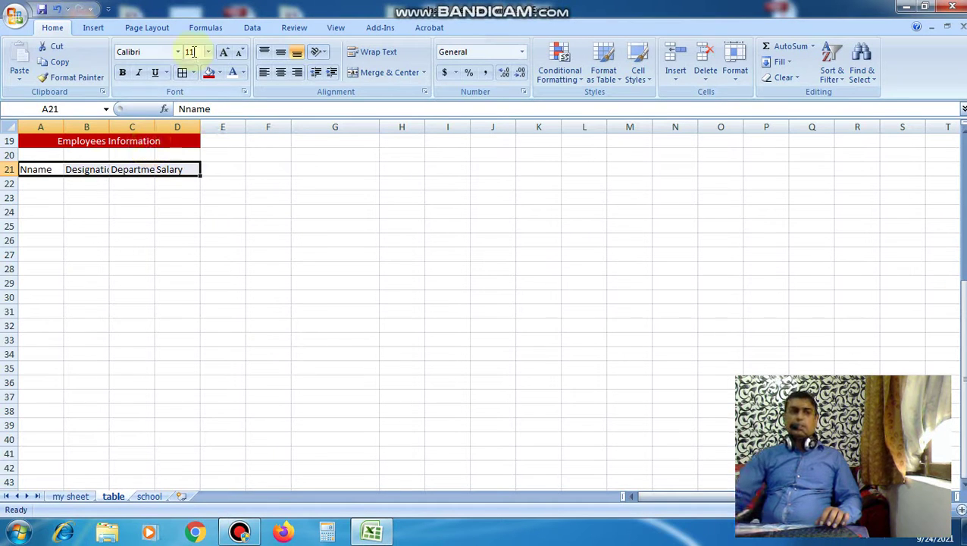
click(218, 73)
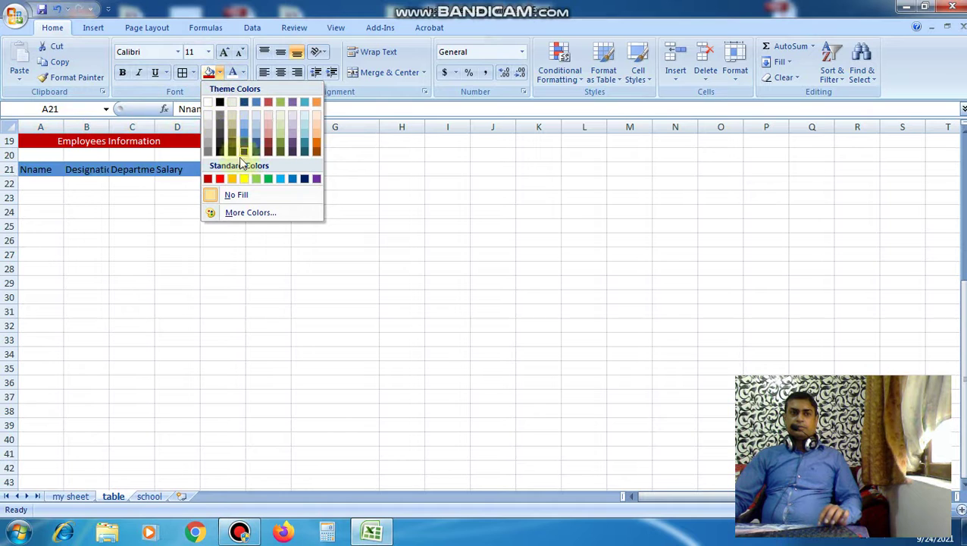
click(283, 154)
click(136, 210)
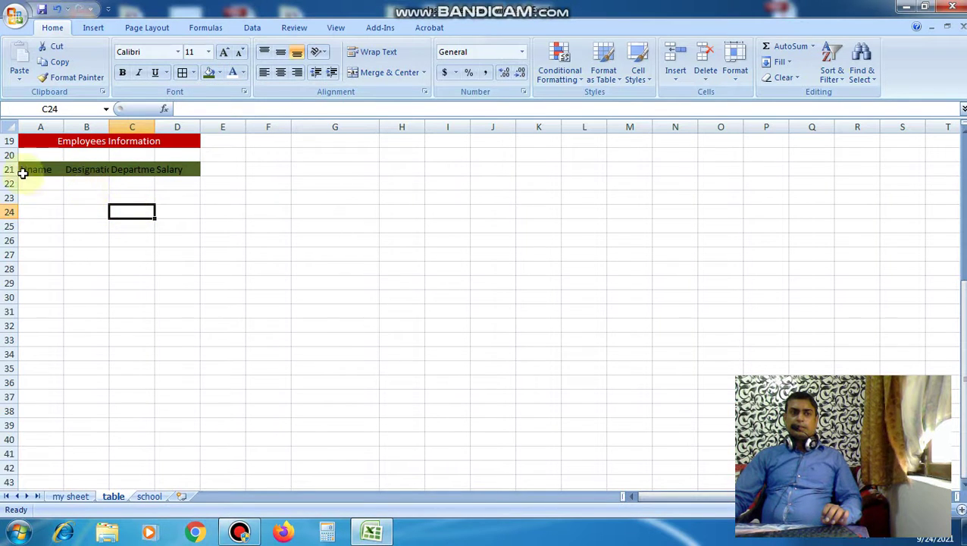
drag(23, 173, 165, 169)
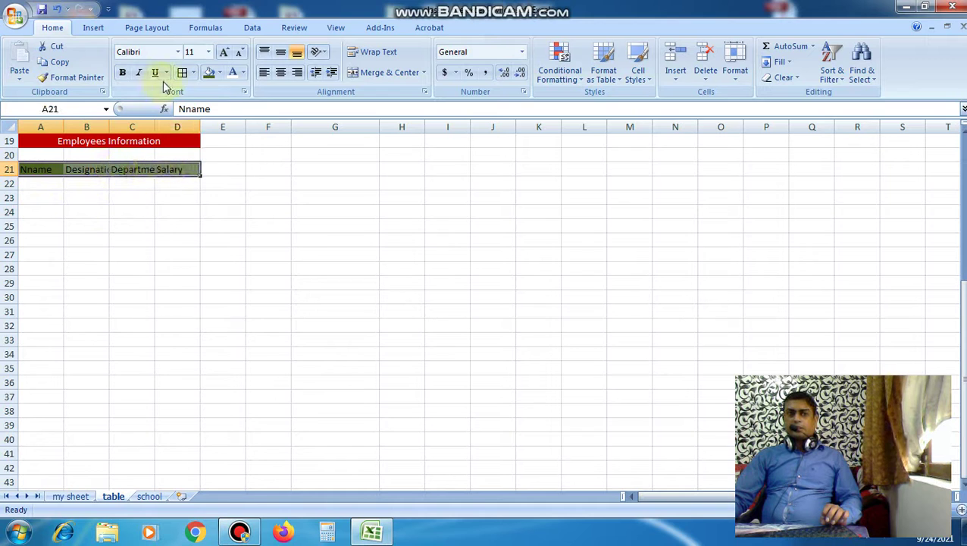
click(232, 72)
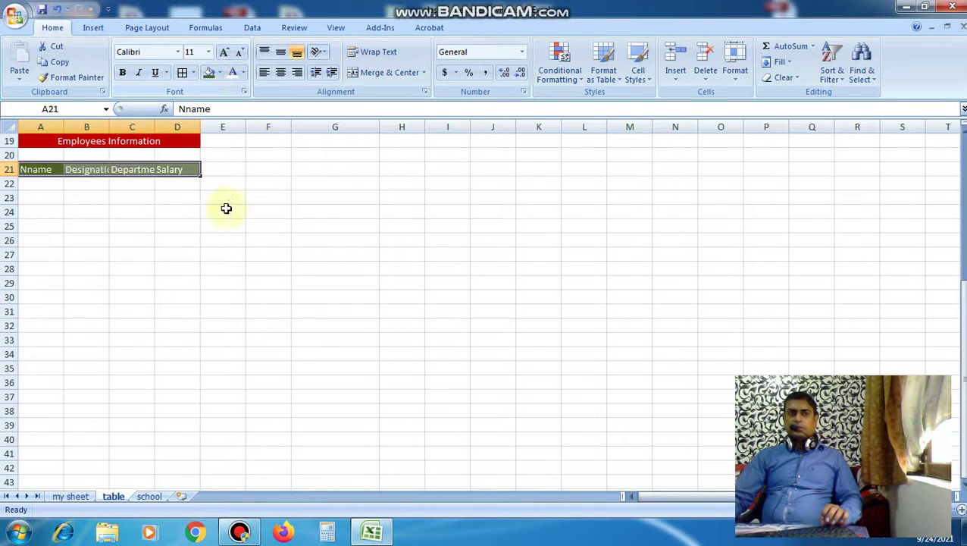
click(223, 212)
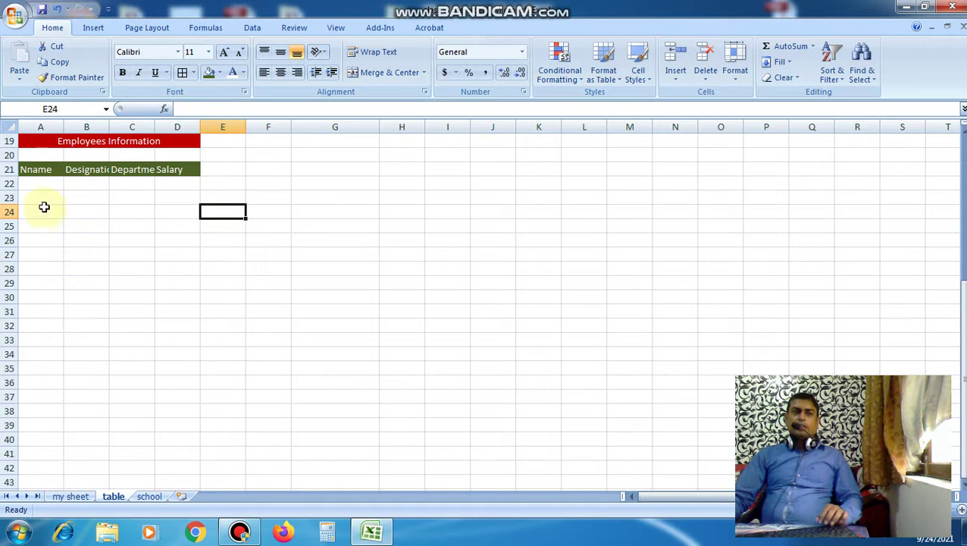
Step: Enter the first two employee names in A22:A23, correcting the misspelled name in A23
click(42, 184)
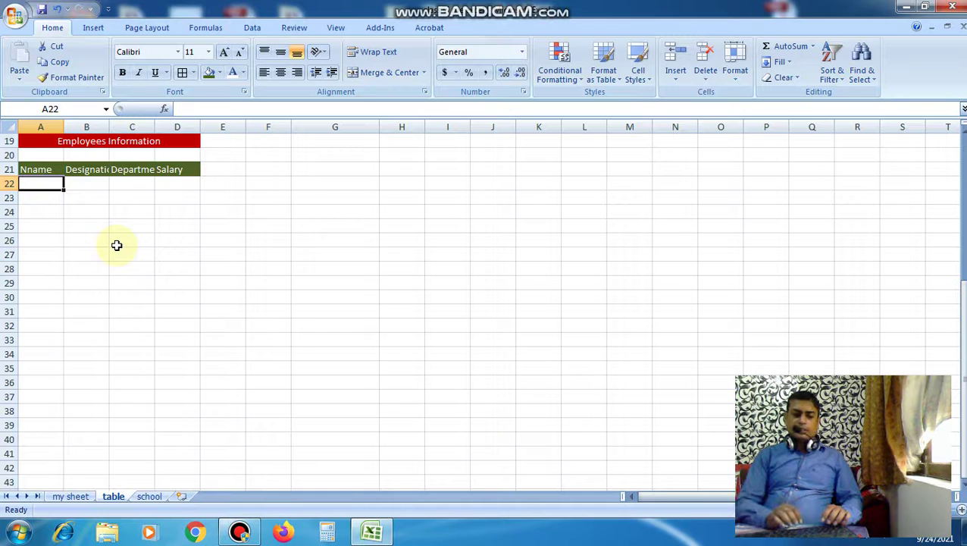
text(As)
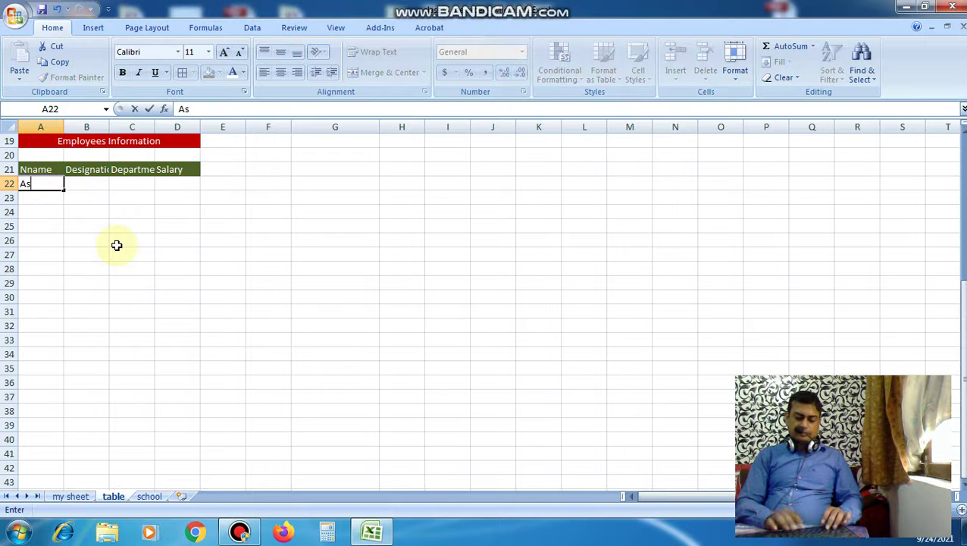
text(na)
key(Return)
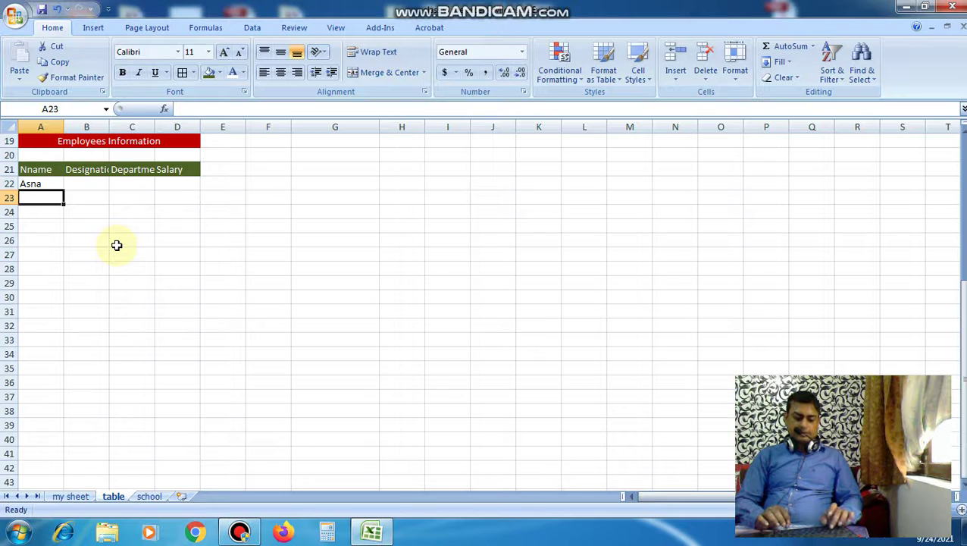
text(A)
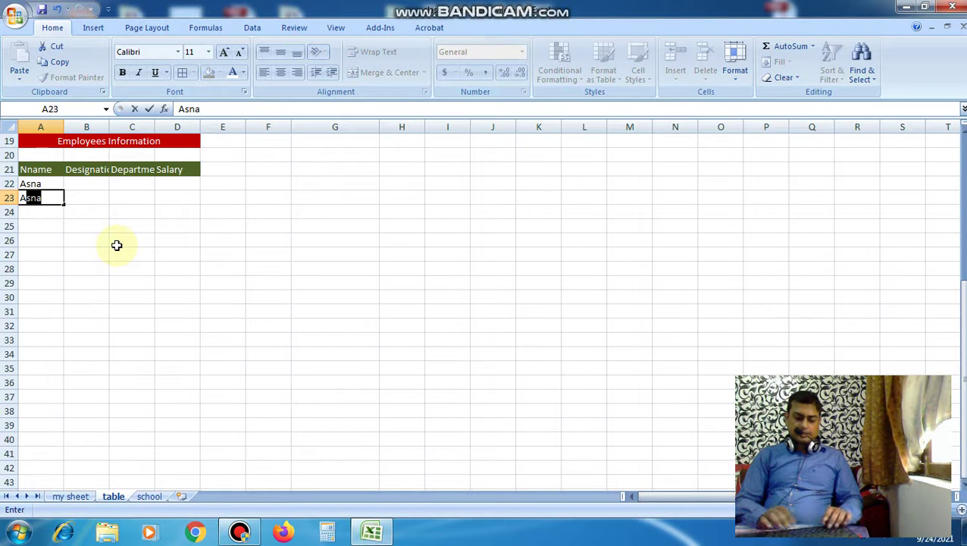
text(rsia)
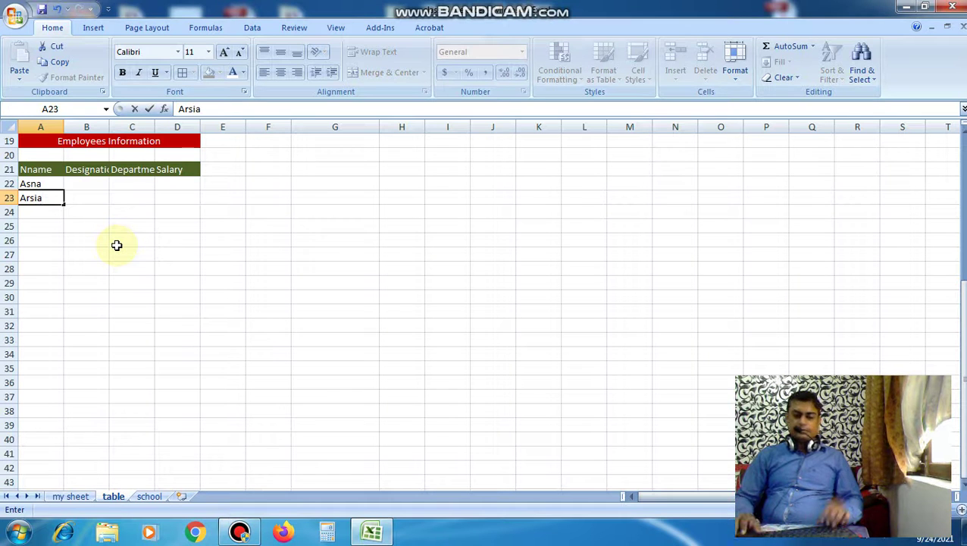
key(ctrl+Return)
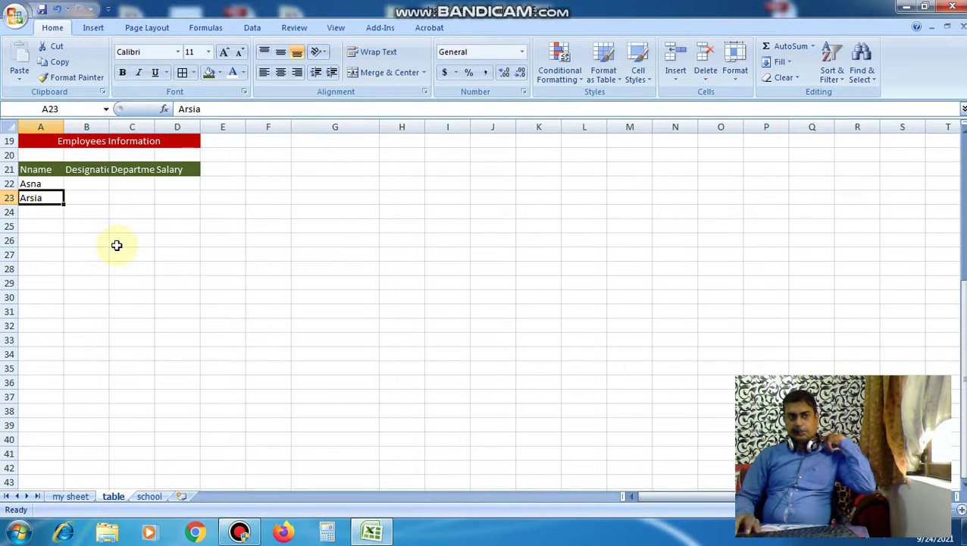
double_click(34, 200)
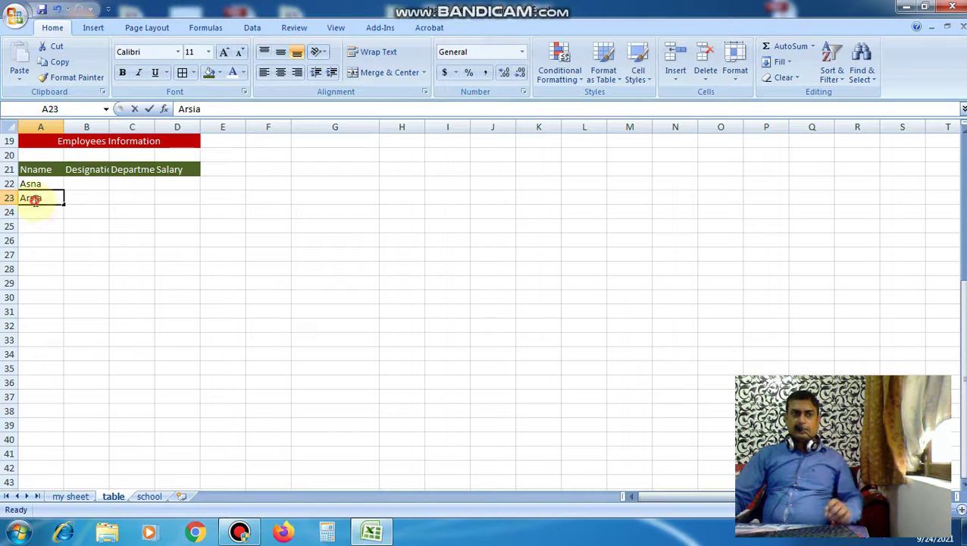
double_click(34, 199)
text(h)
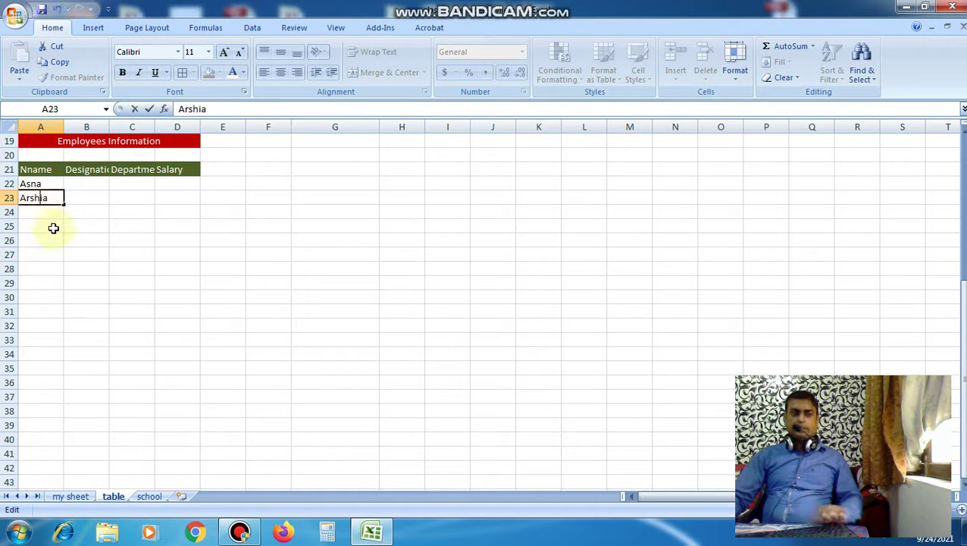
key(Return)
text(Kiran)
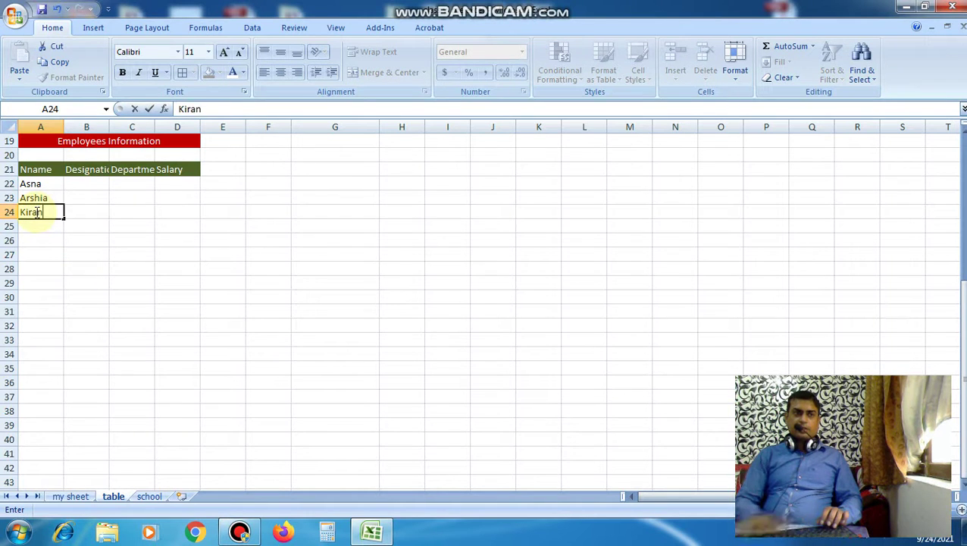
Step: Enter the next five employee names in A24 through A28
key(Return)
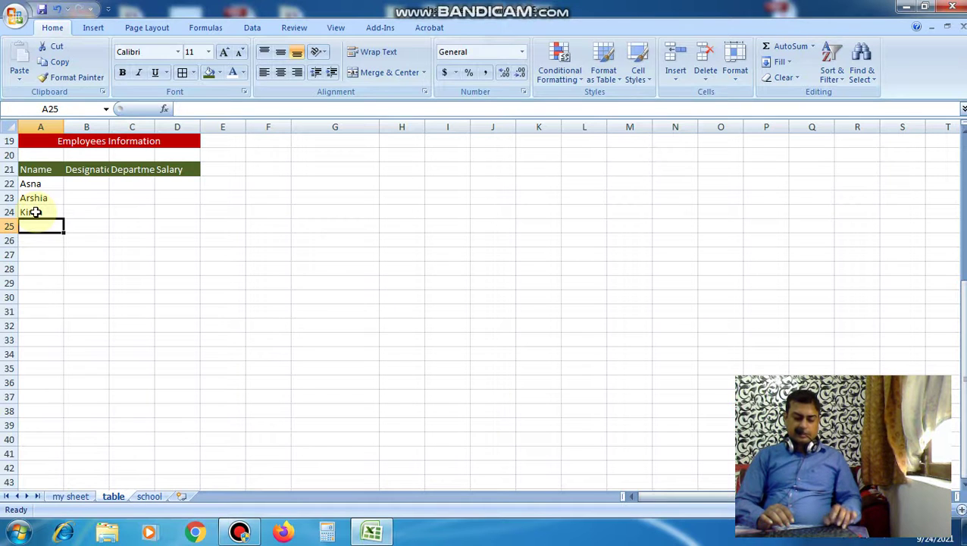
text(Sonali)
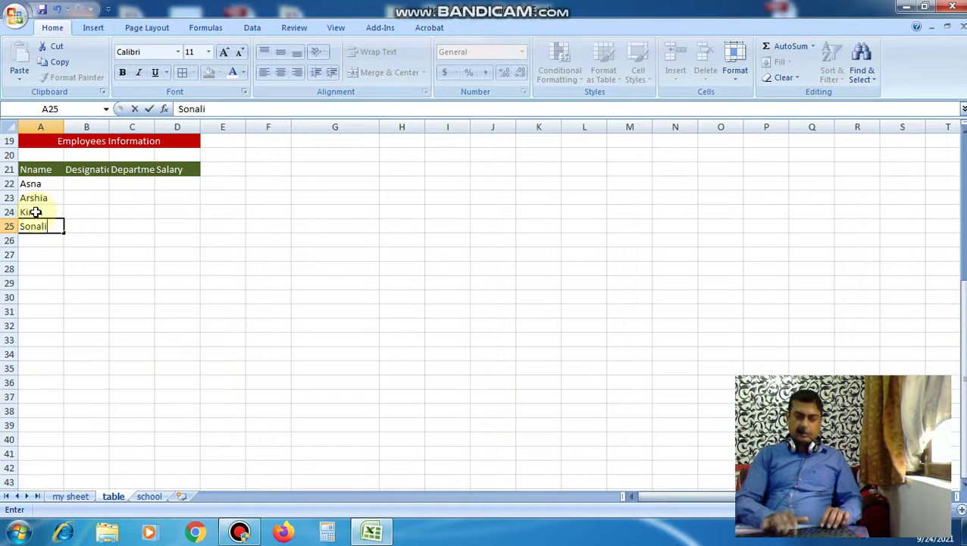
key(Return)
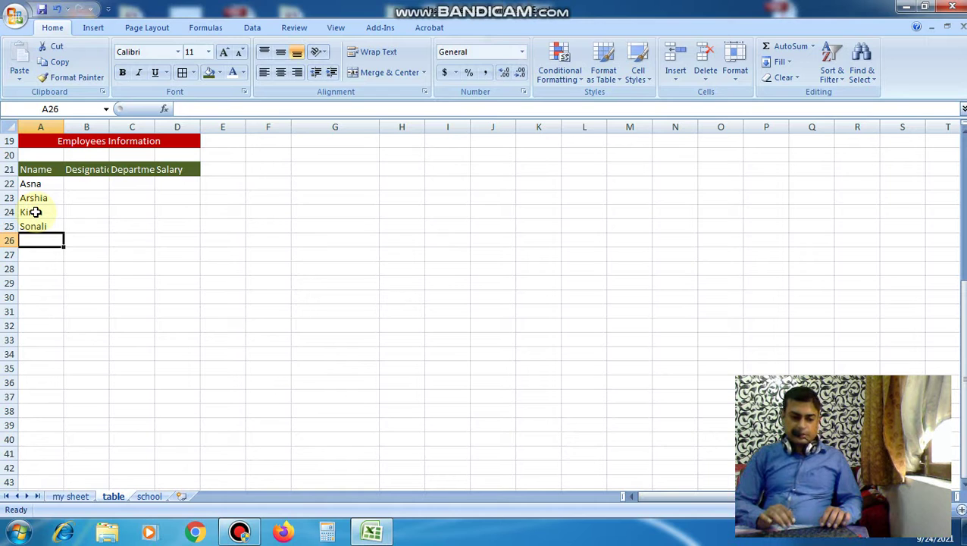
text(M)
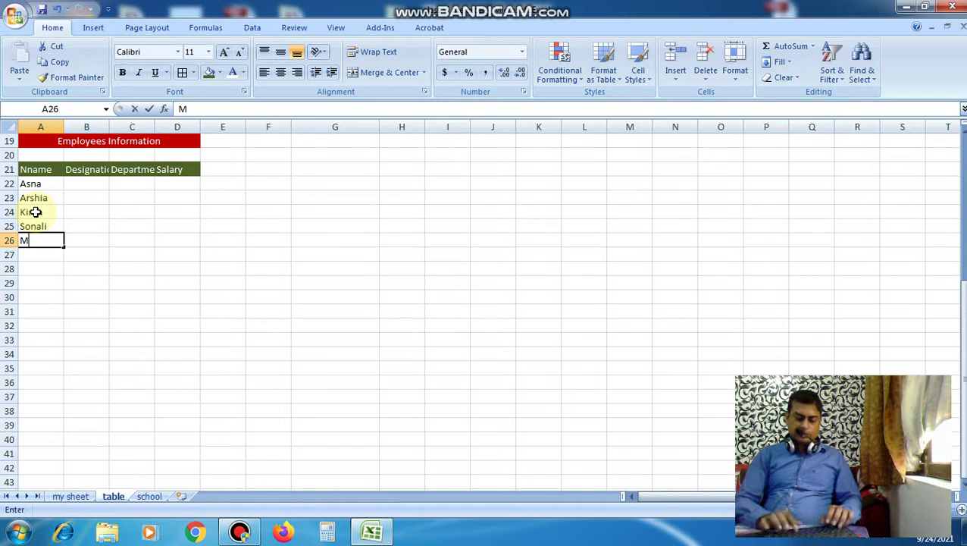
text(ithu)
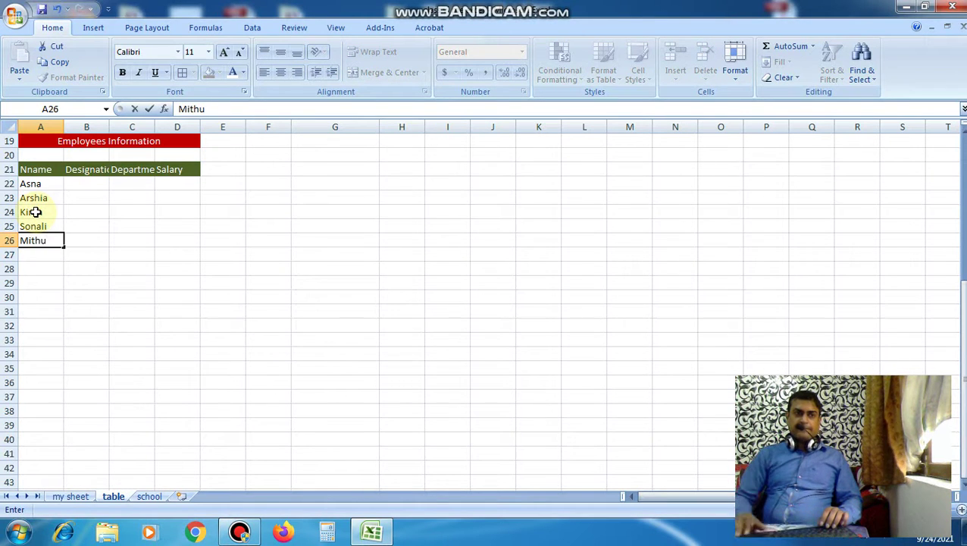
key(Return)
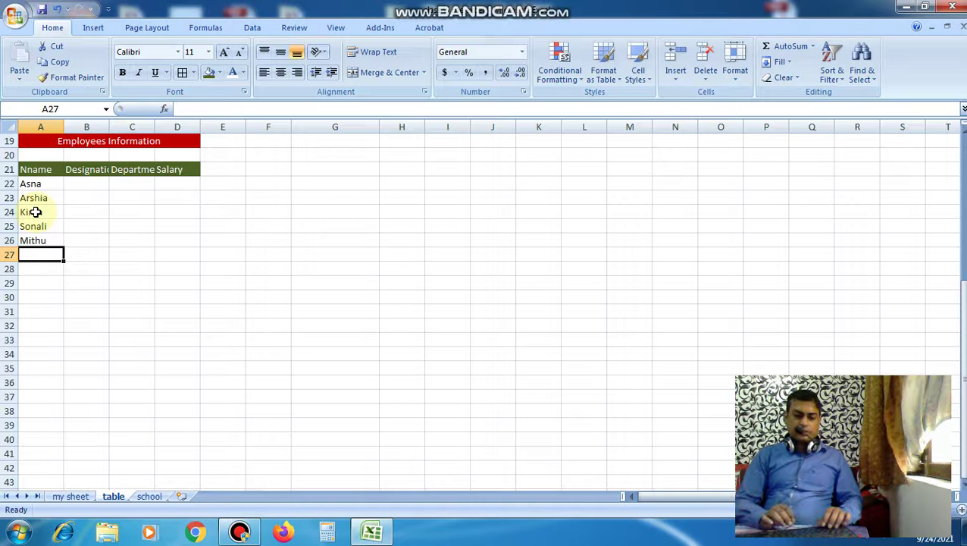
text(R)
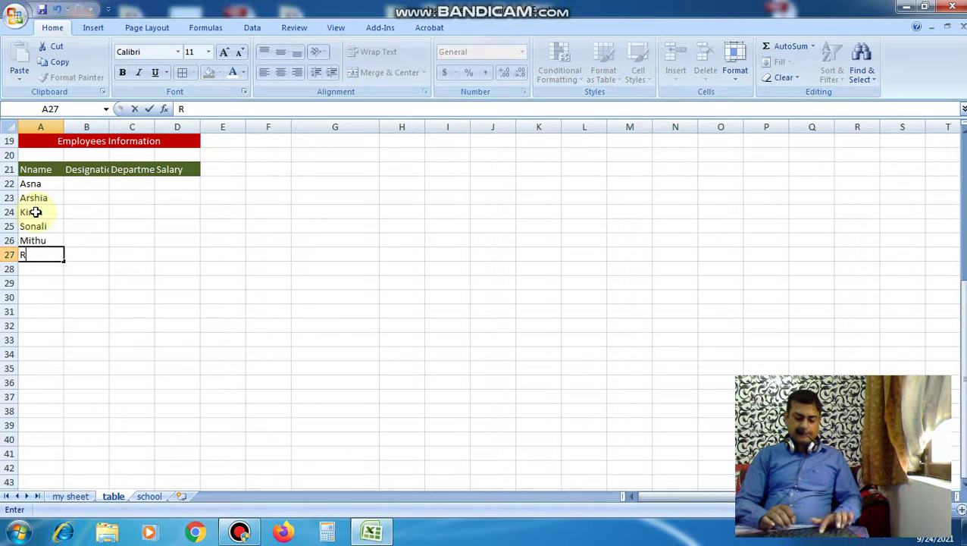
text(ace)
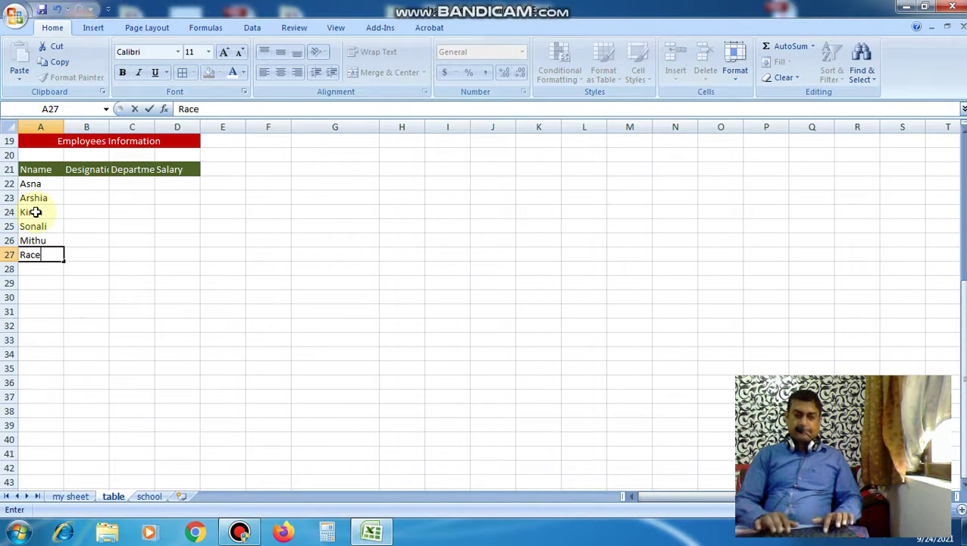
text(l)
key(Return)
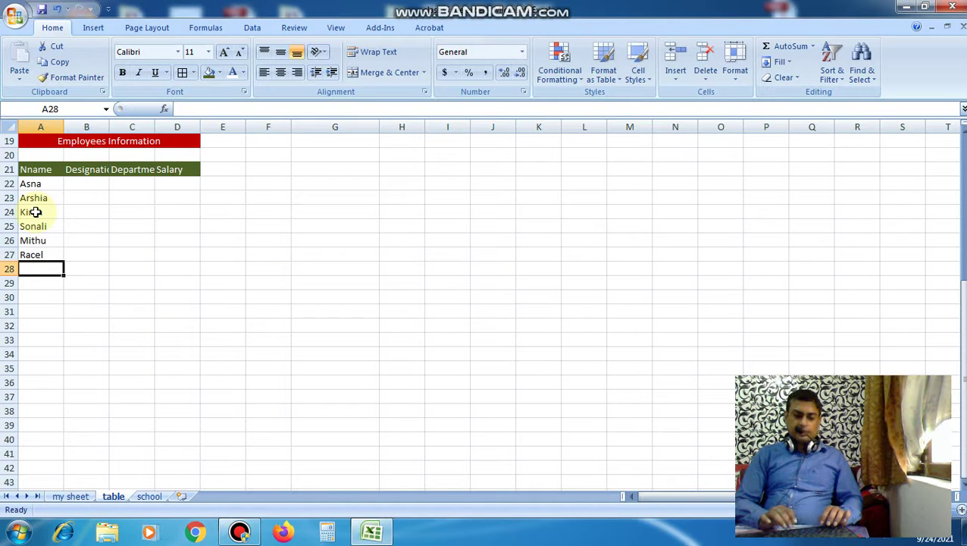
text(C)
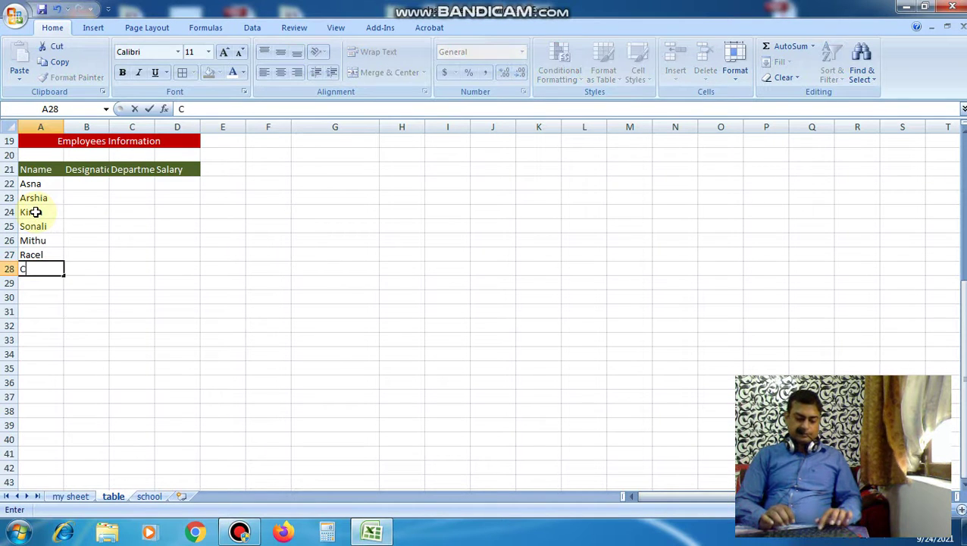
text(handa)
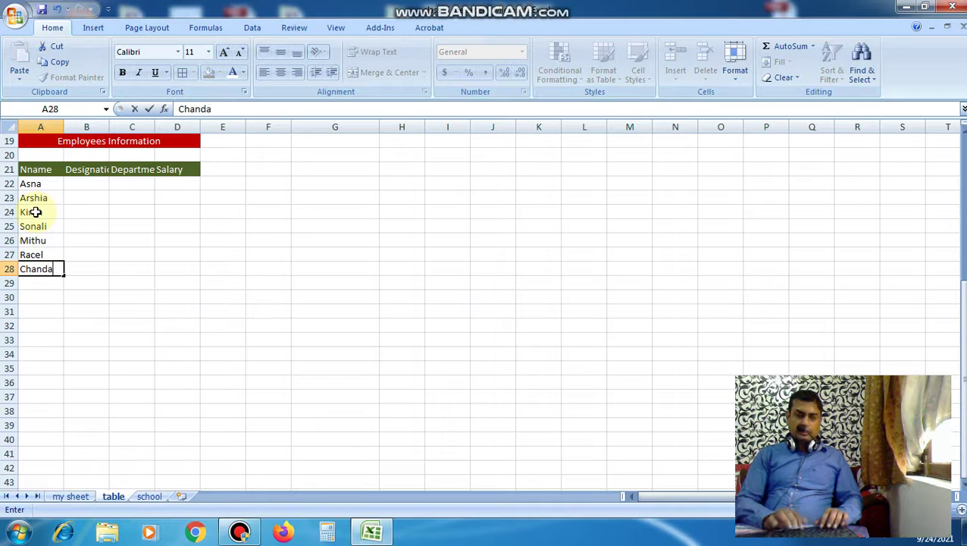
text(n)
key(Return)
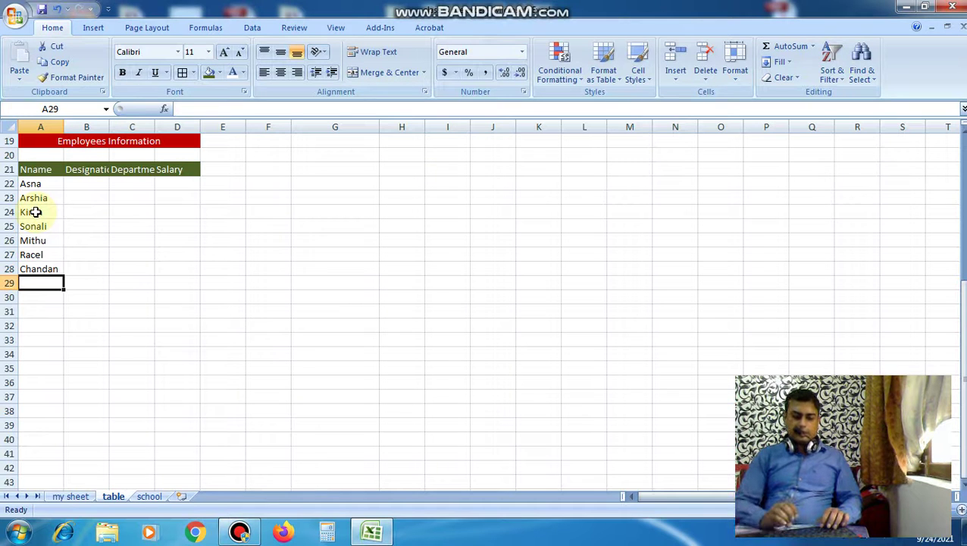
Step: Enter the last three employee names in A29:A31
text(Jai)
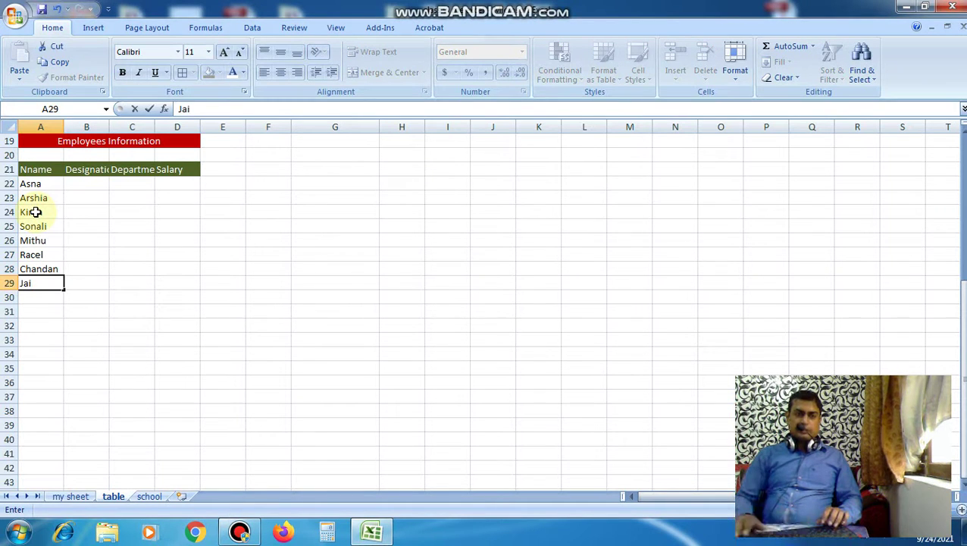
key(Return)
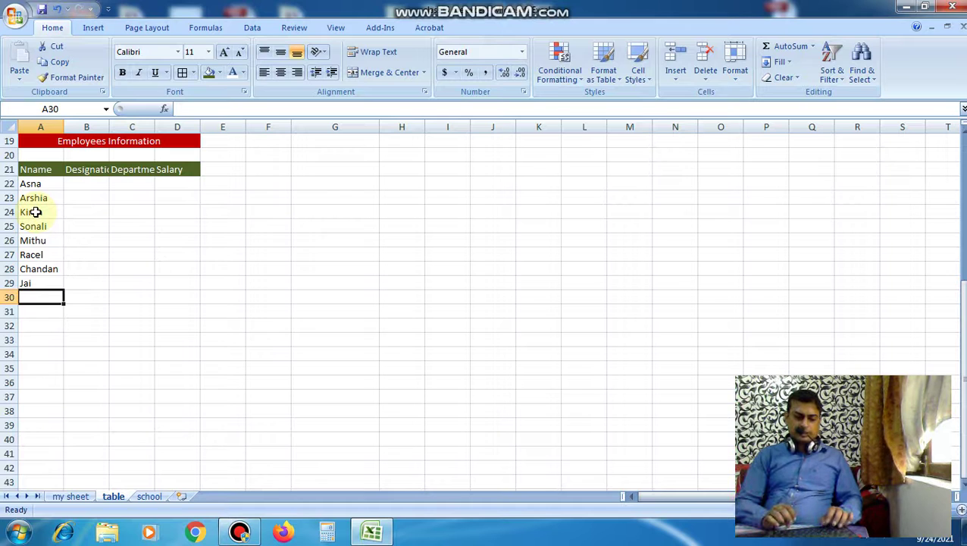
text(Arica)
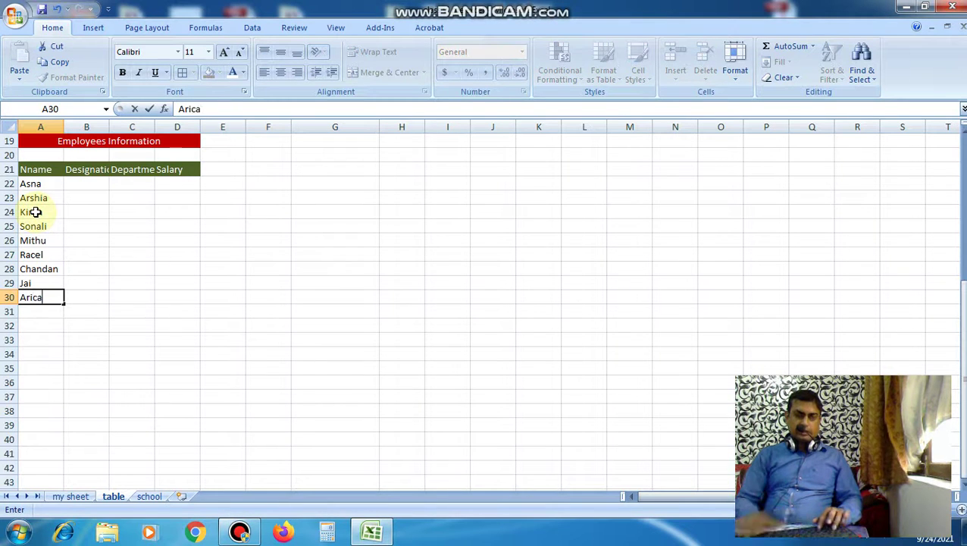
key(Return)
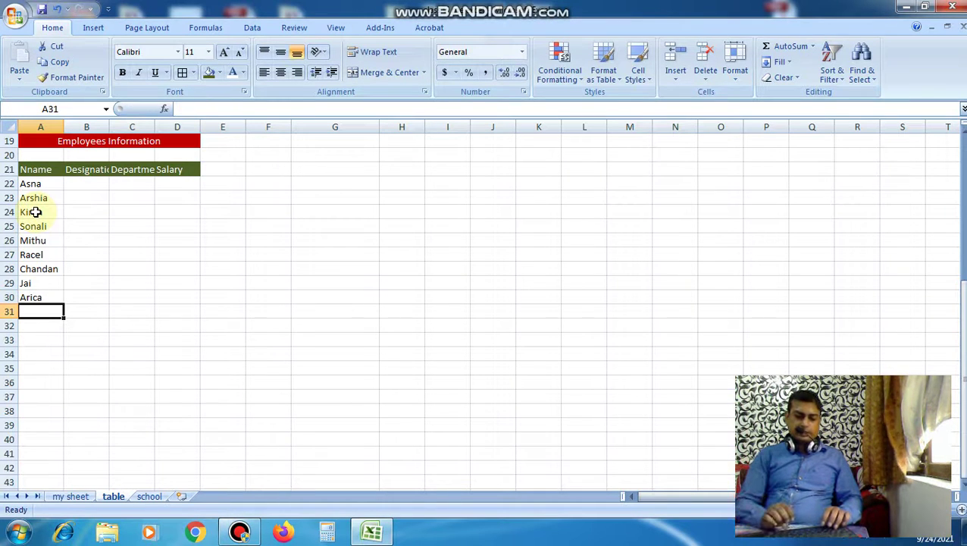
text(Pay)
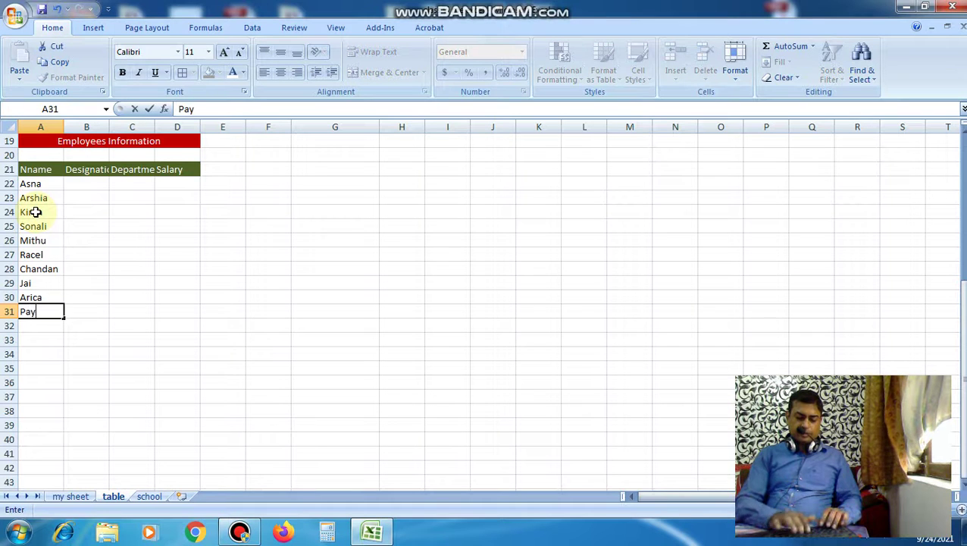
text(al)
key(Up)
key(Up)
key(Up)
key(Up)
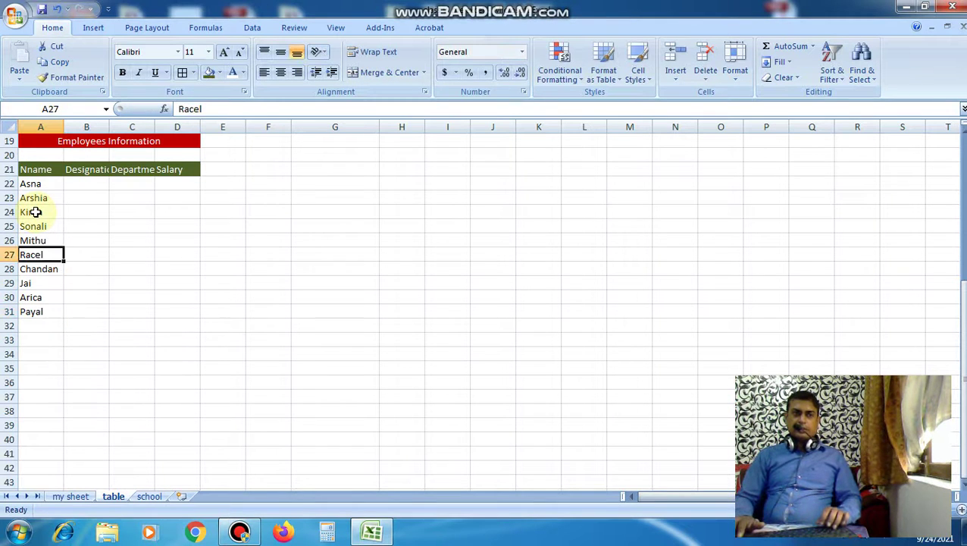
key(Up)
key(Up)
key(Up)
key(Up)
key(Up)
key(Right)
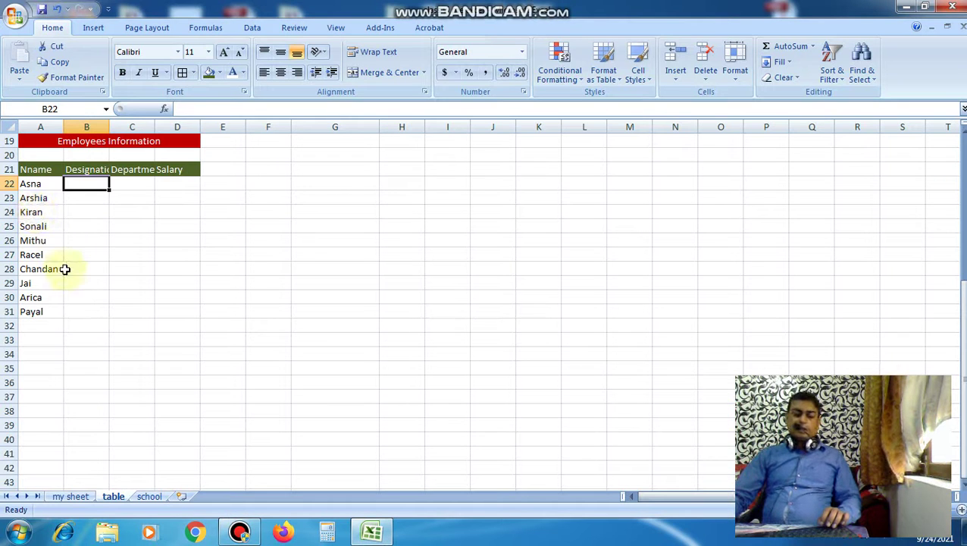
Step: Enter Manager and Sales Executive as designations in B22:B23
text(Ma)
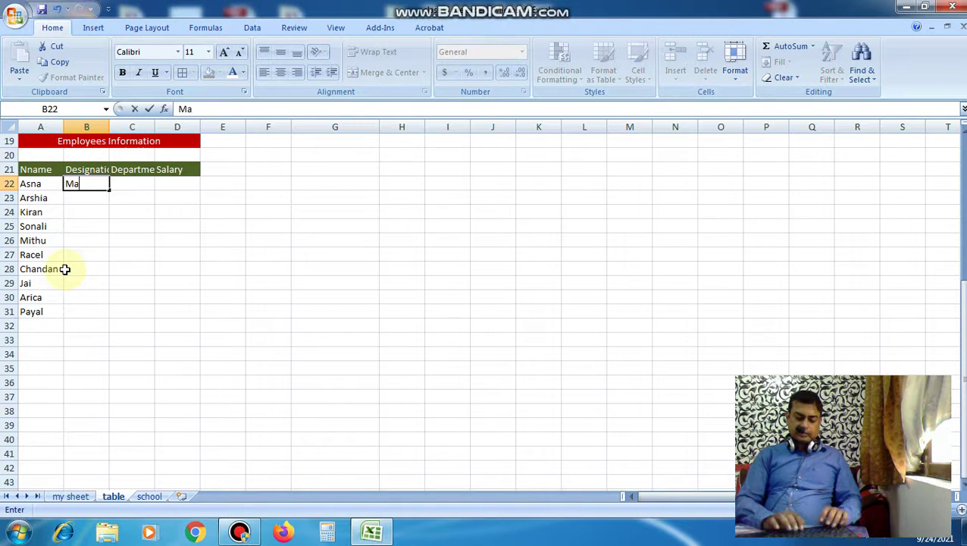
text(nager)
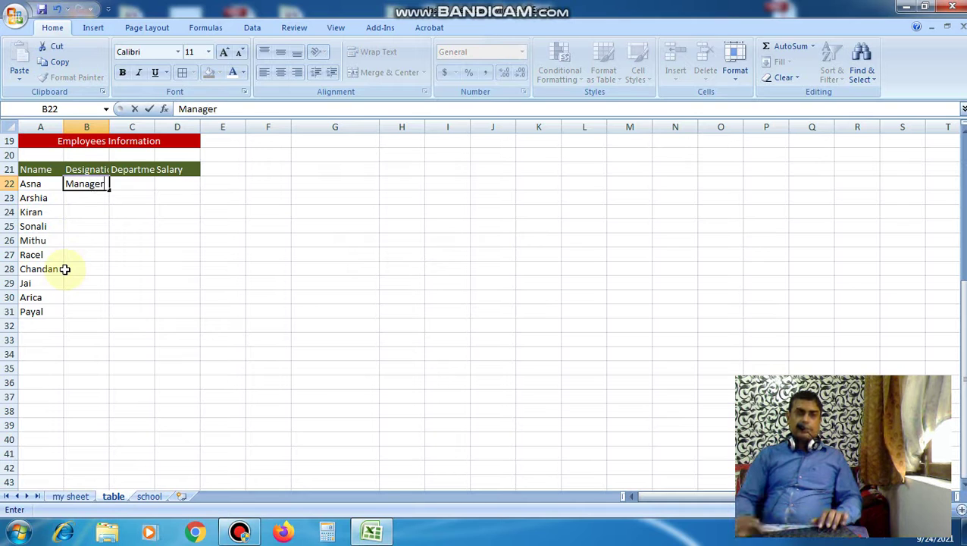
key(Return)
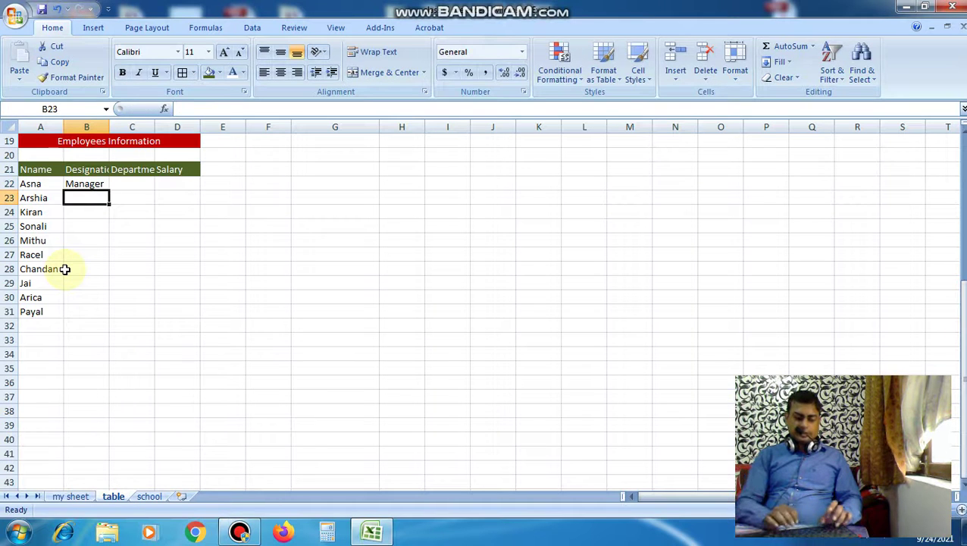
text(Sale)
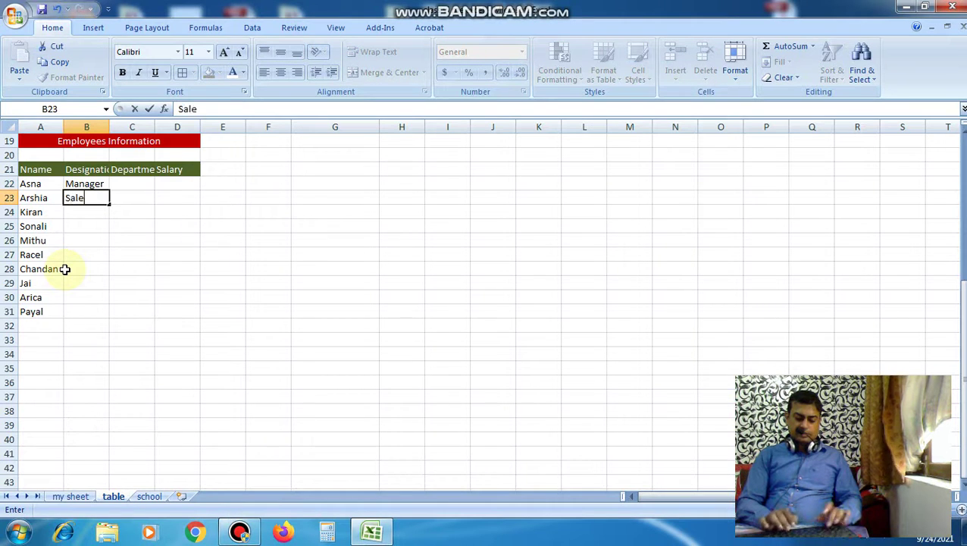
text(s Exec)
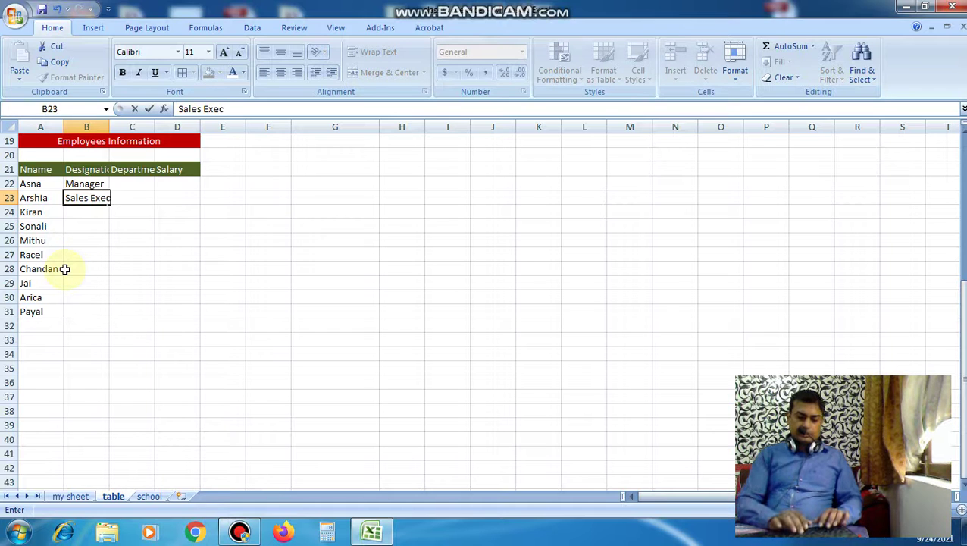
text(uti)
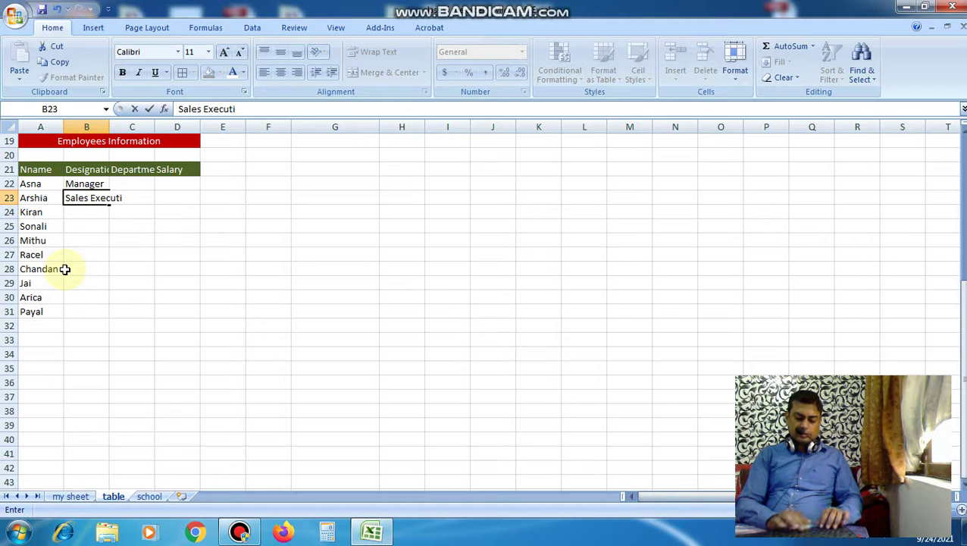
text(ve)
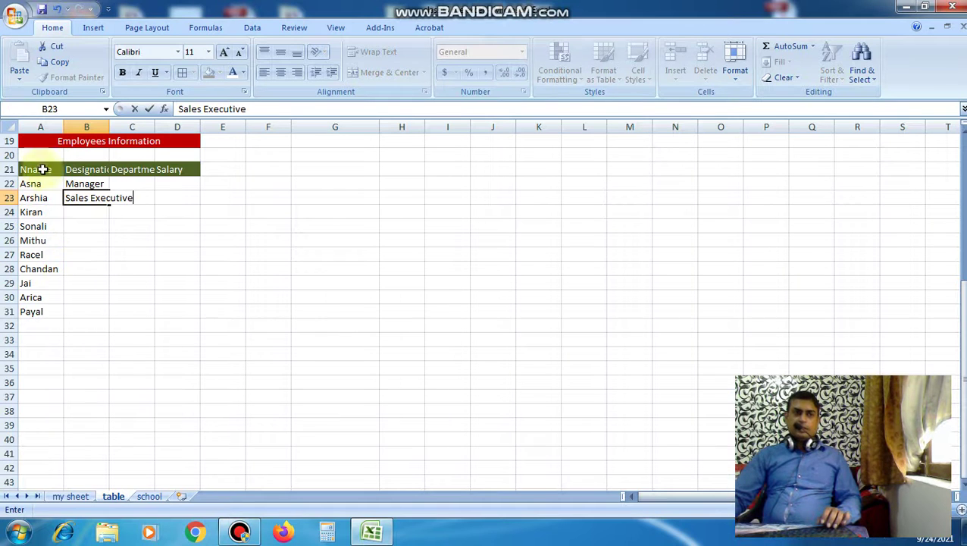
click(114, 126)
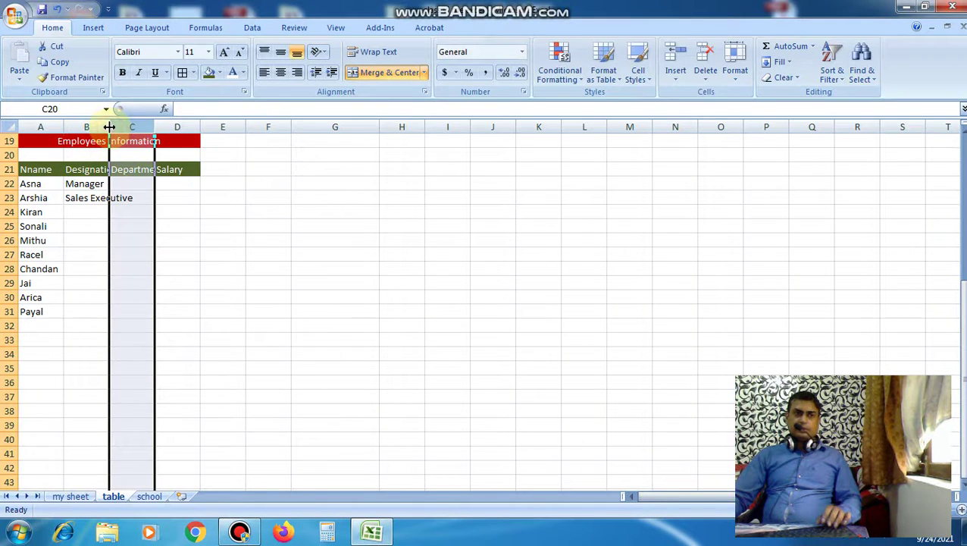
Step: Widen columns A and B so the names and designations show fully
drag(110, 126, 148, 126)
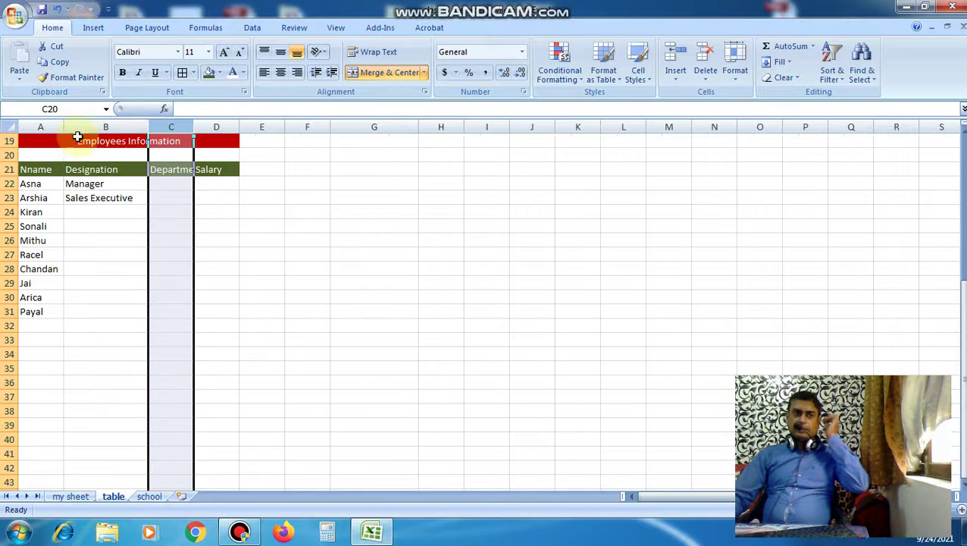
drag(64, 127, 76, 127)
drag(150, 127, 168, 127)
click(106, 212)
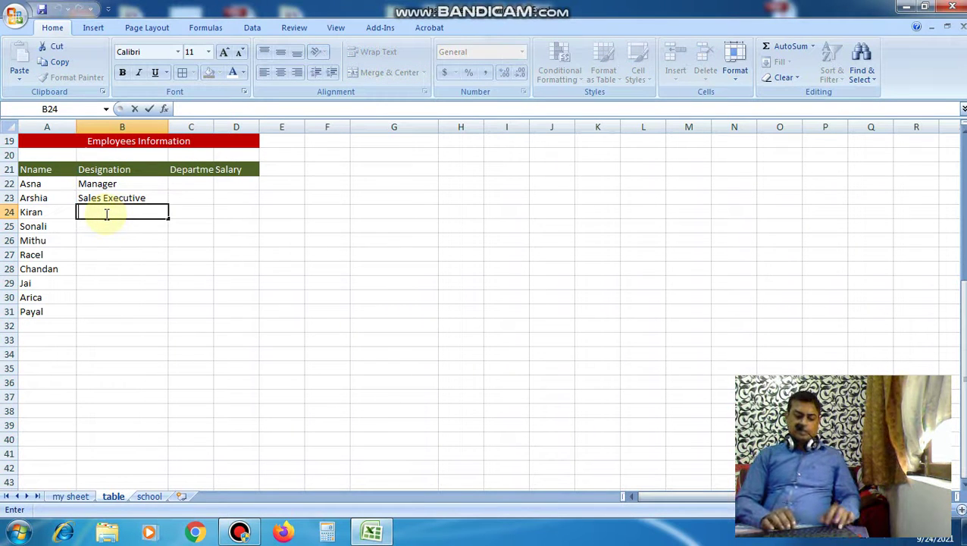
Step: Enter Store Keeper, Worker, Asst. Manager, Worker, Typist and Comp Operator in B24:B29
text(Store)
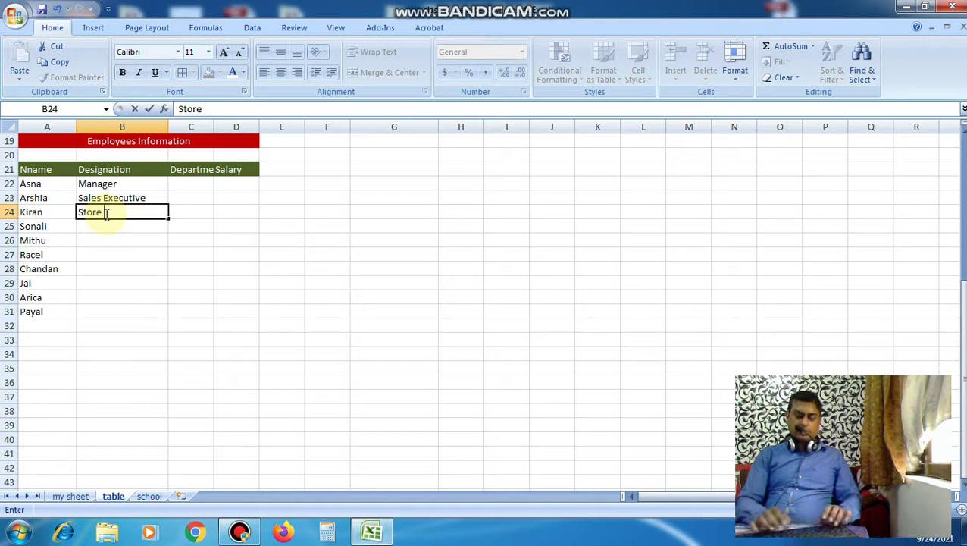
text( Keep)
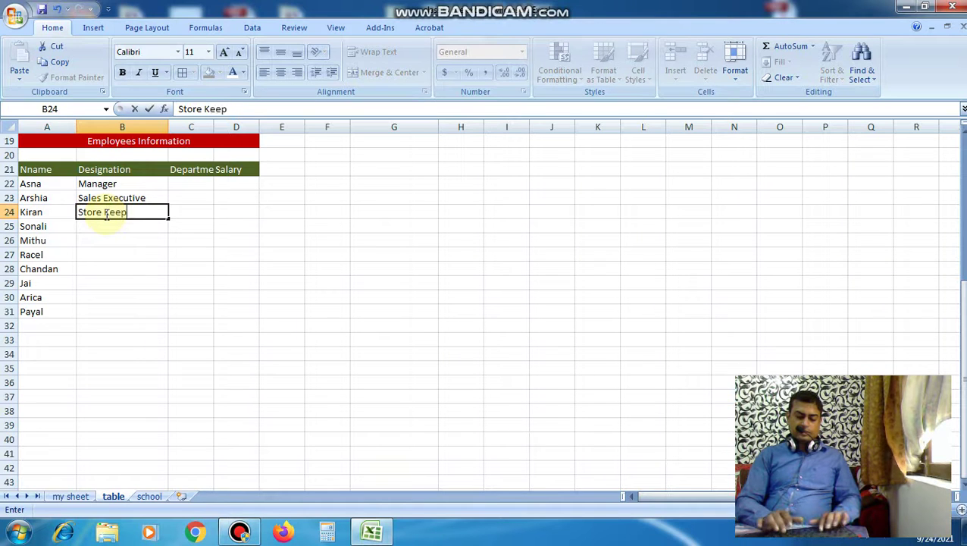
text(er)
key(Return)
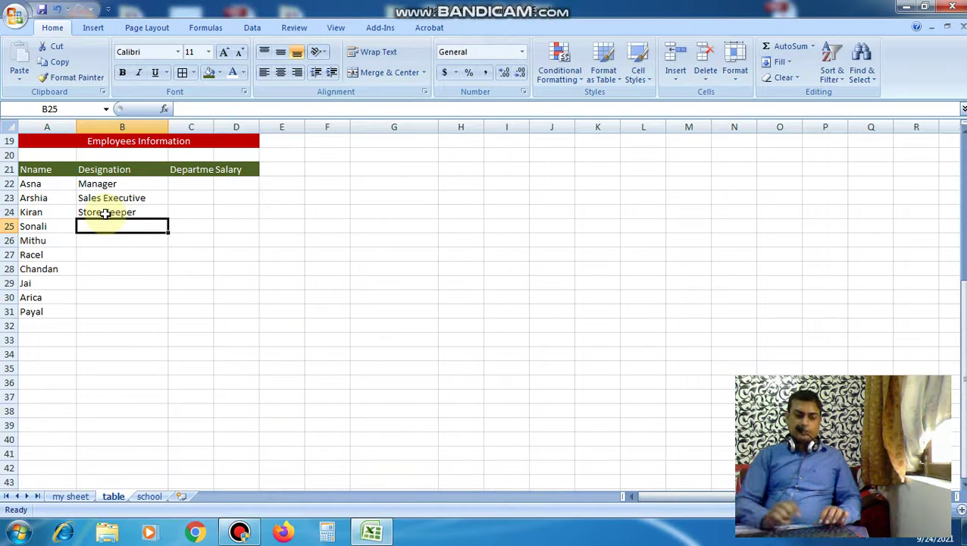
text(Wor)
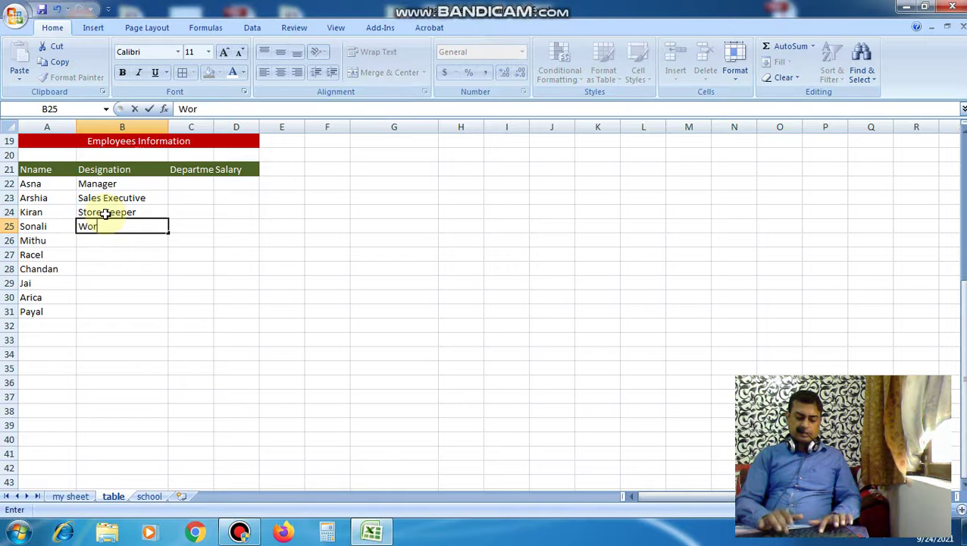
text(ker)
key(Return)
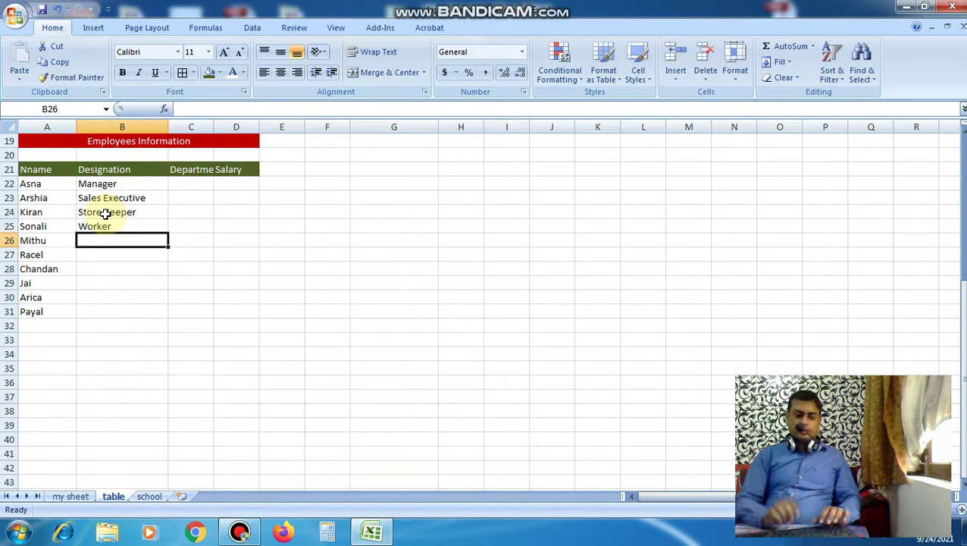
text(A)
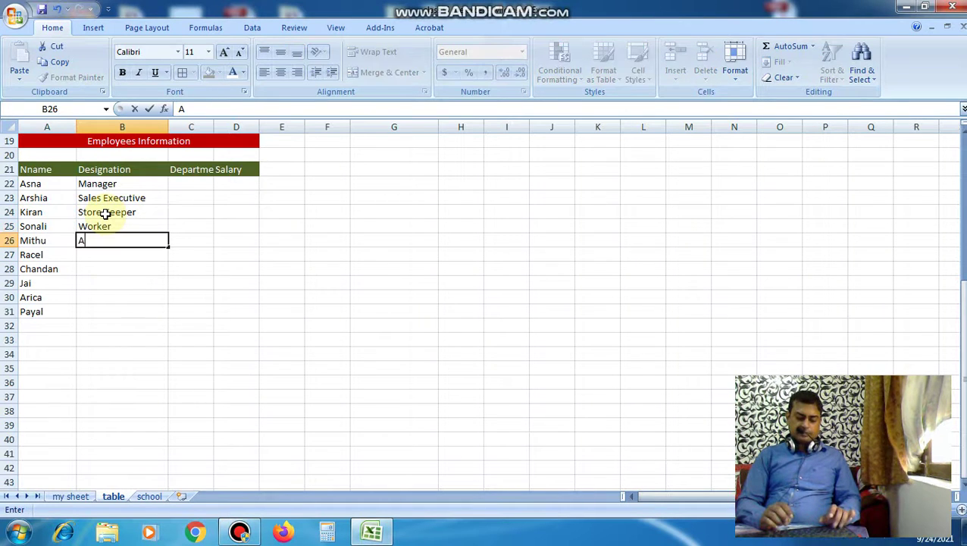
text(sst. )
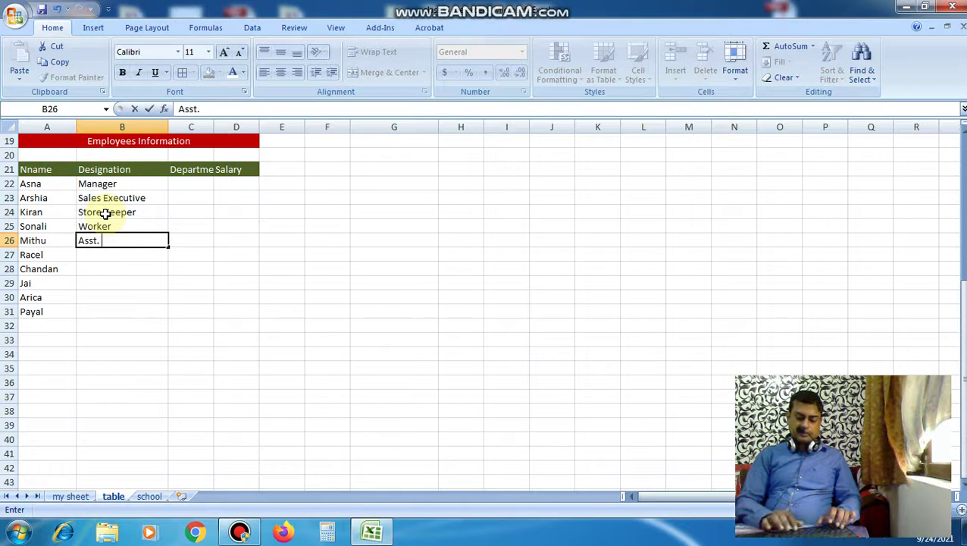
text(Manager)
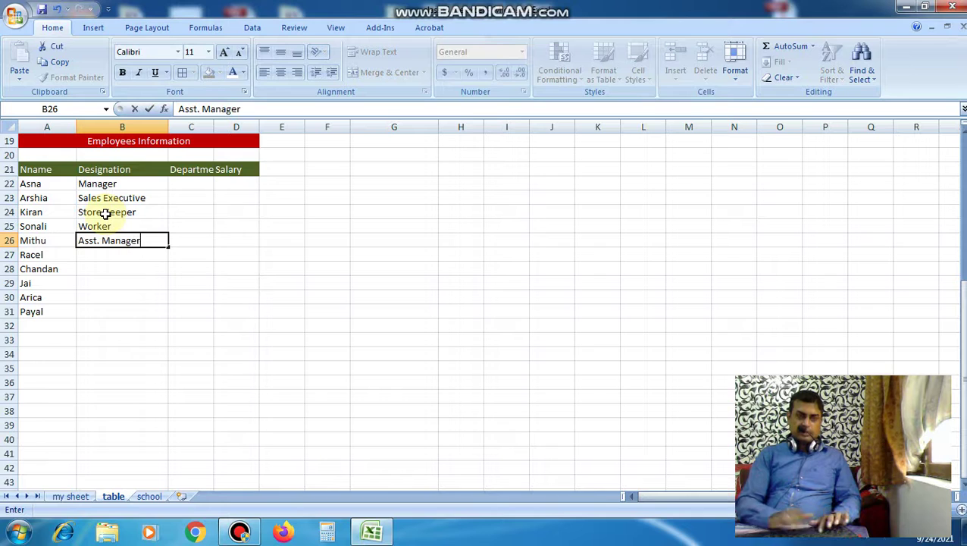
key(Return)
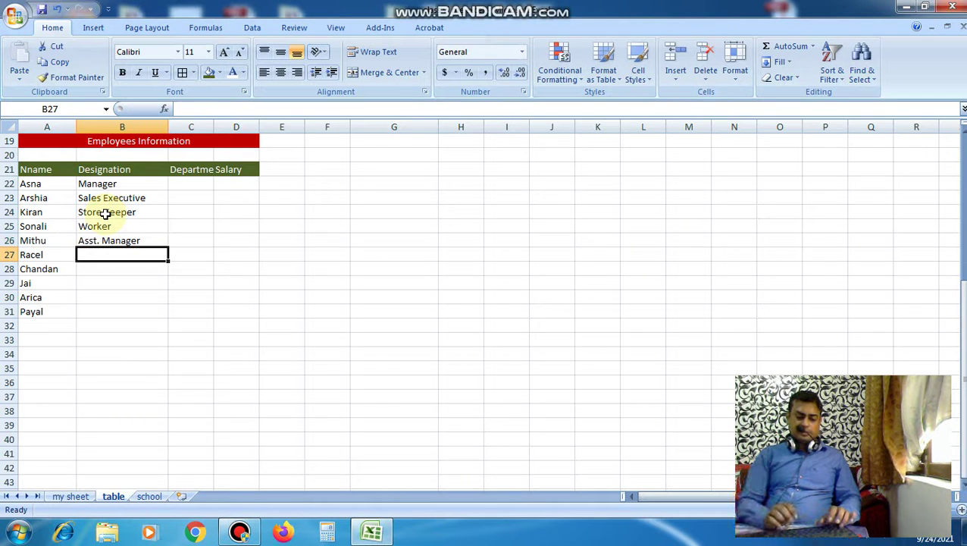
text(Worker)
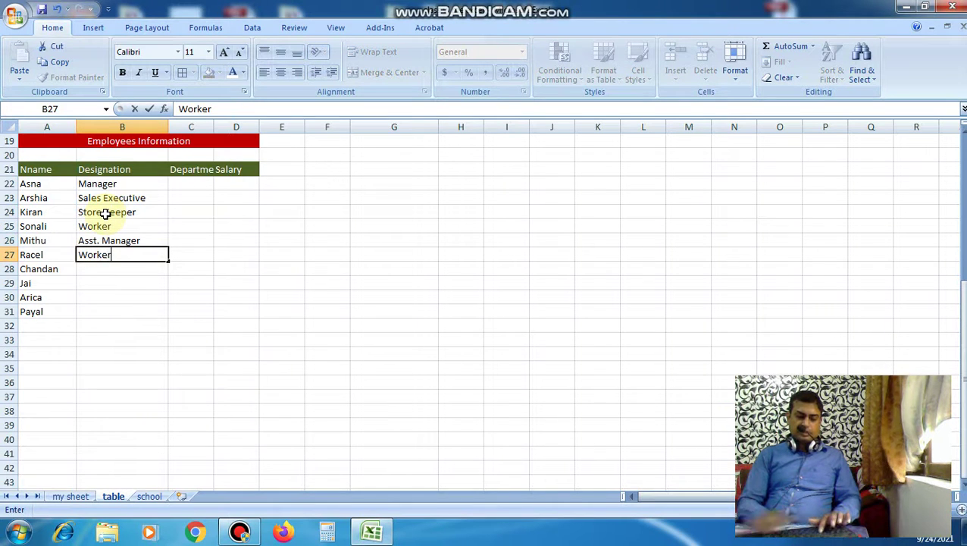
key(Return)
text(Ty)
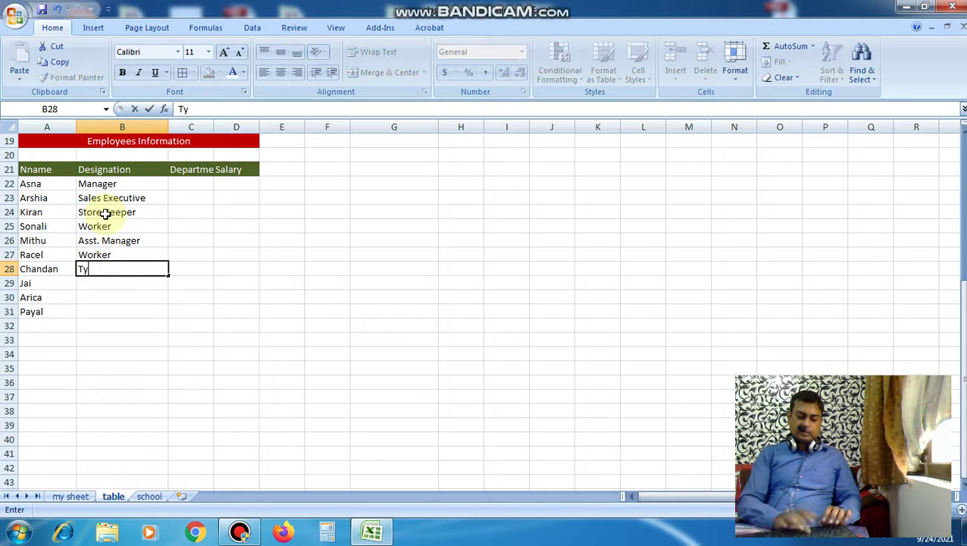
text(pi)
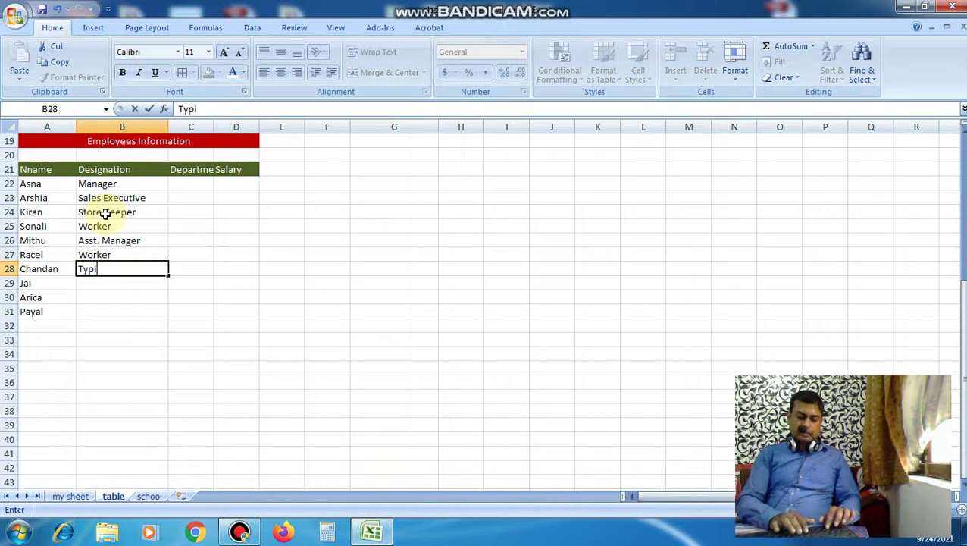
text(st)
key(Return)
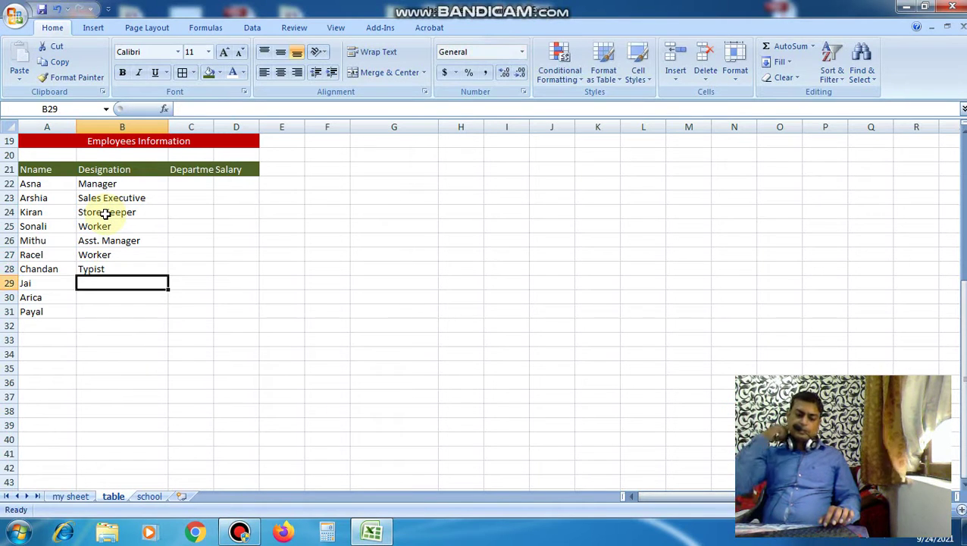
text(C)
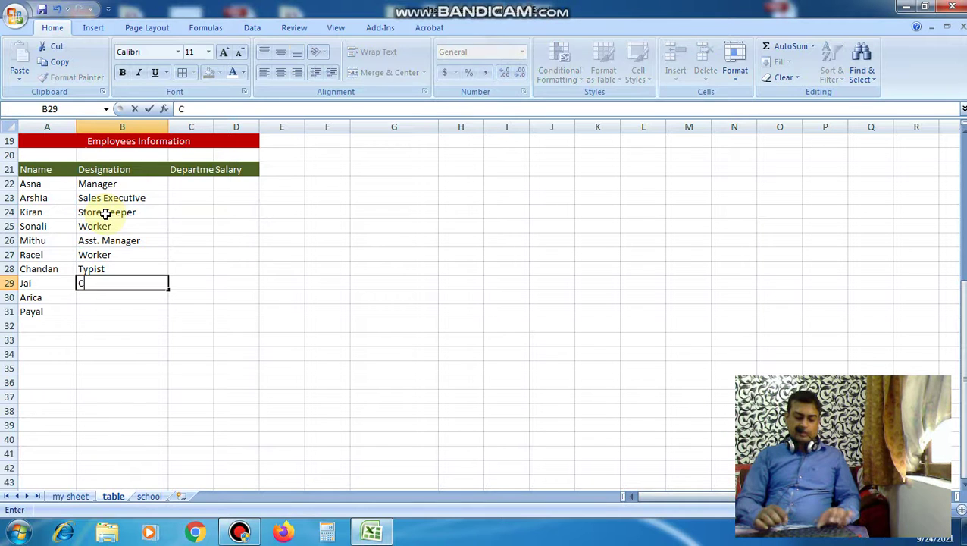
text(omp O)
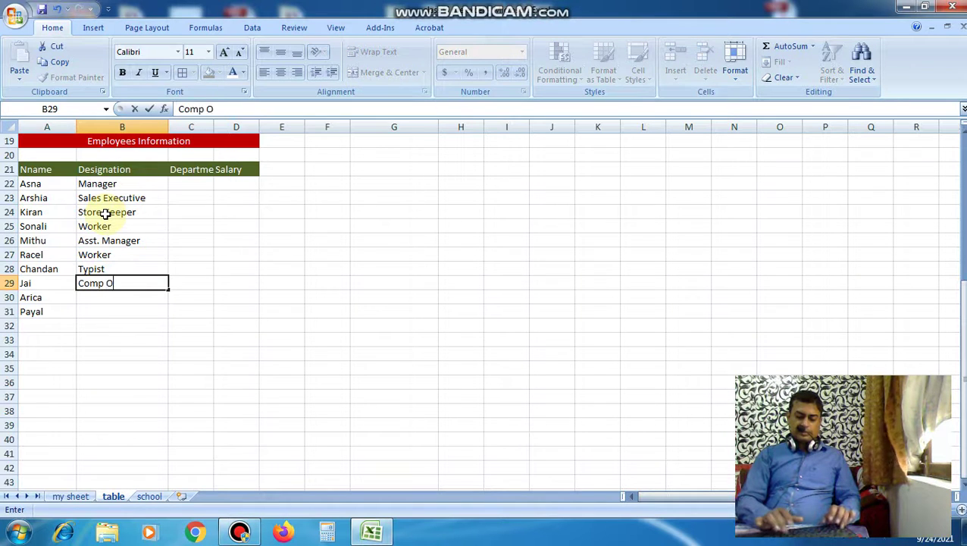
text(perator)
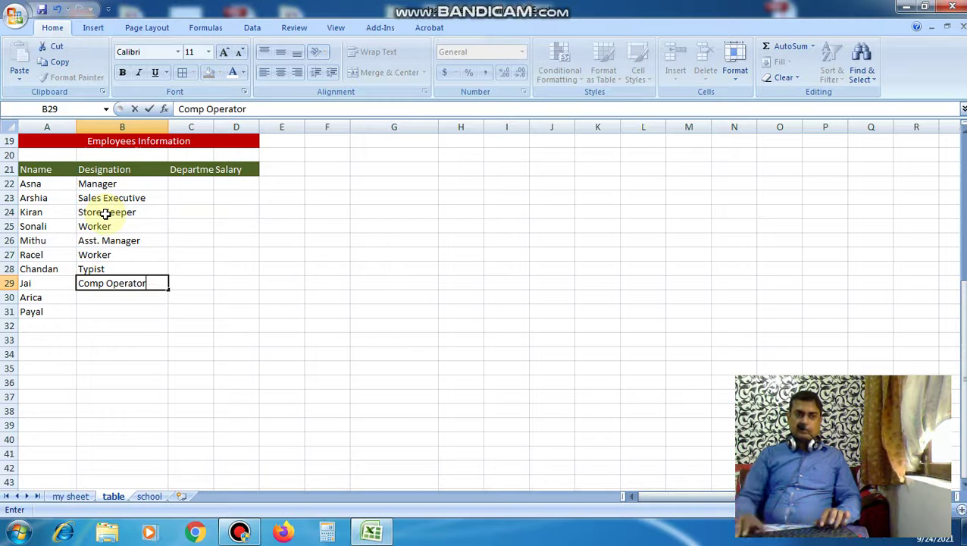
key(Return)
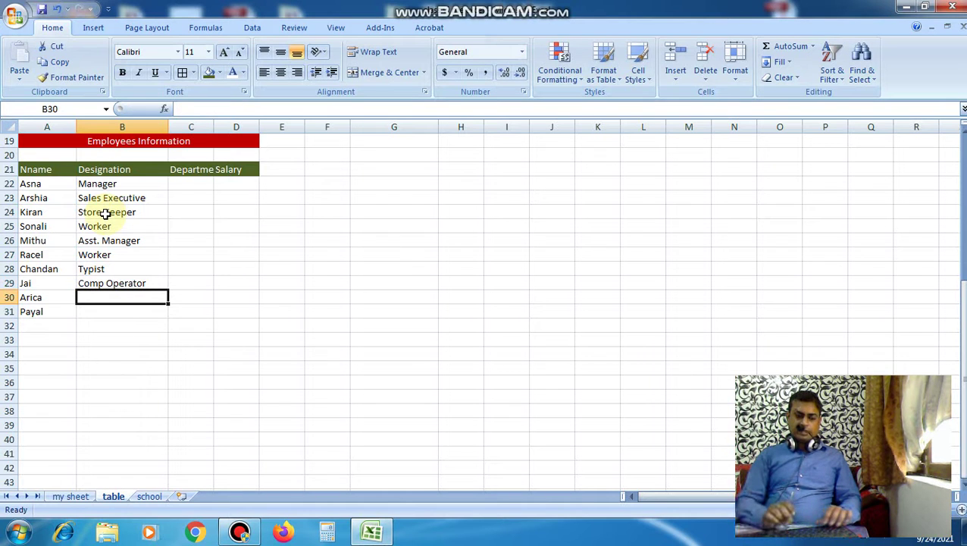
Step: Enter Sales Executive in B30 and B31, fixing the misspelling in B31
text(Sales )
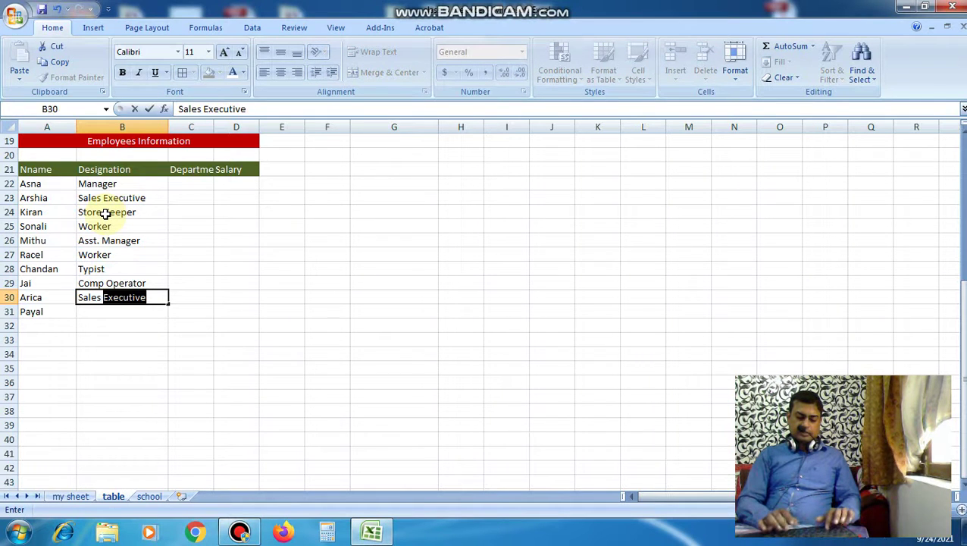
text(Exec)
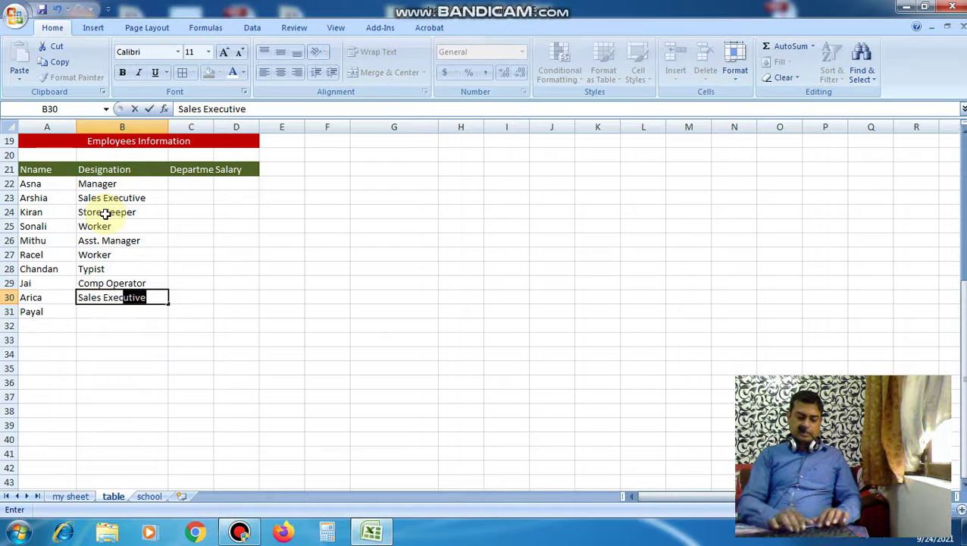
text(uitiv)
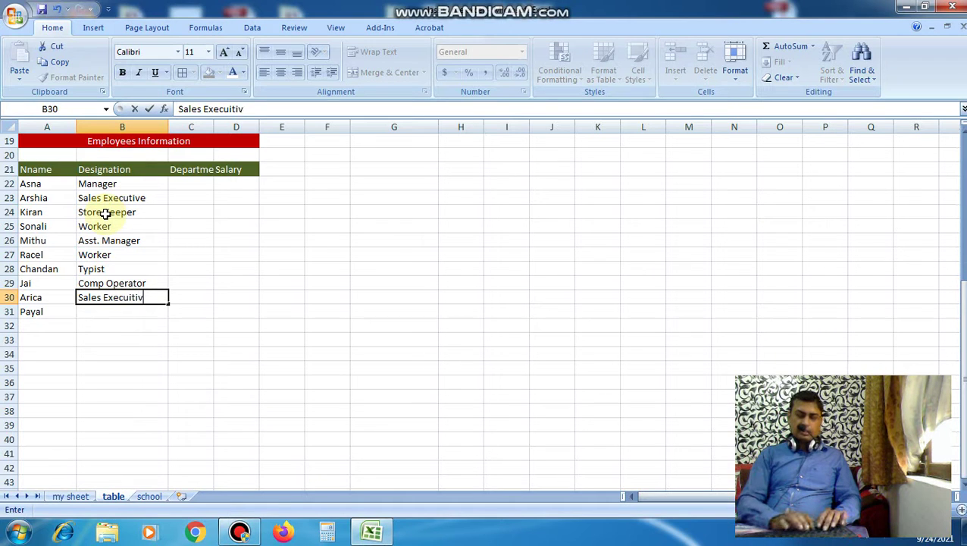
text(e)
key(Return)
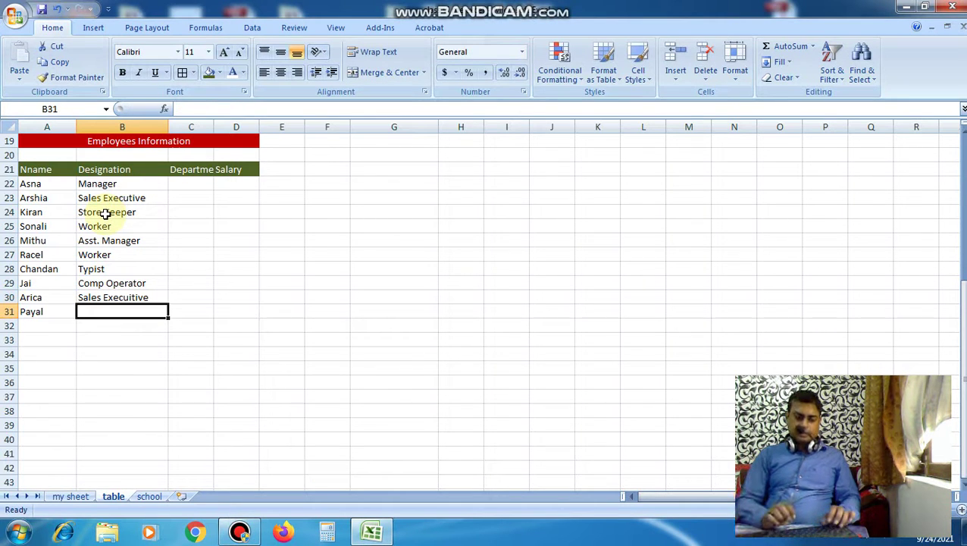
text(S)
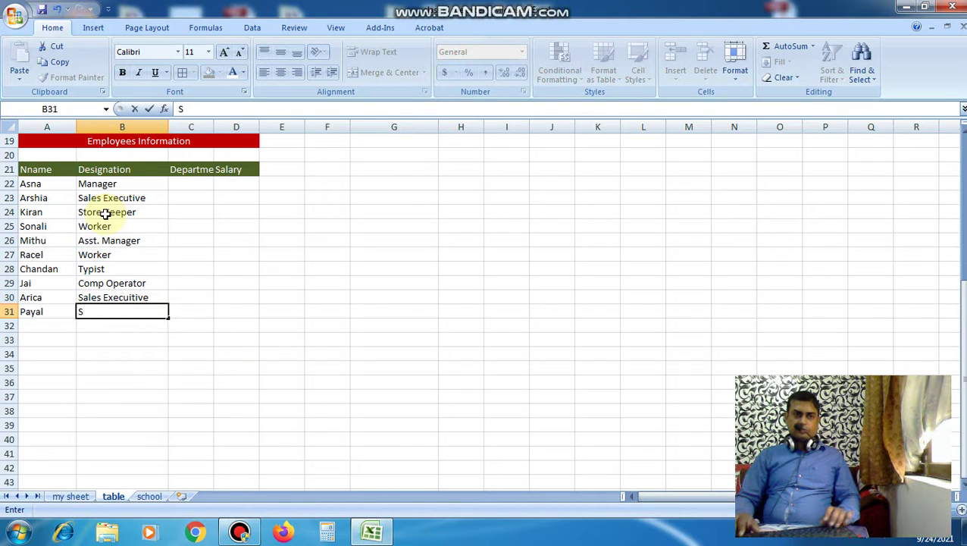
text(ales)
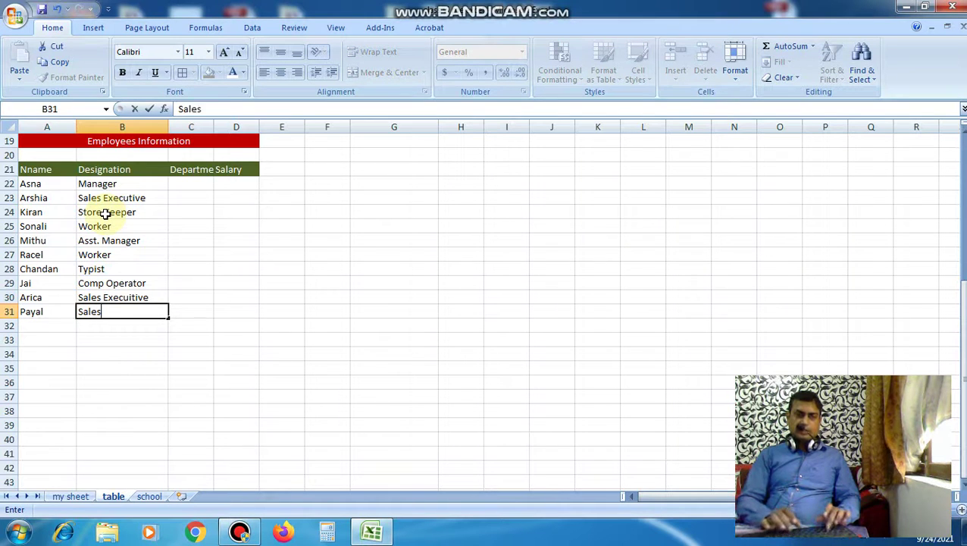
text( Exe)
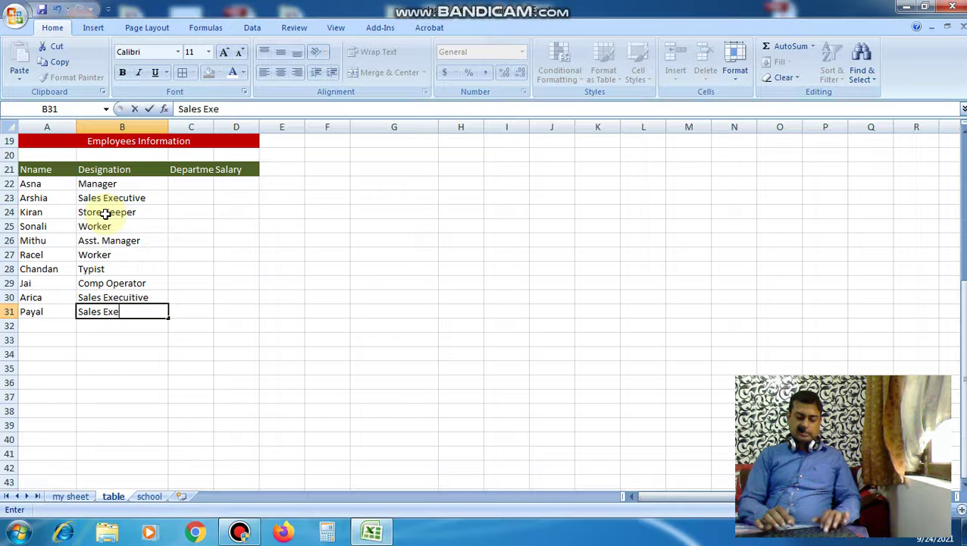
text(cut)
key(BackSpace)
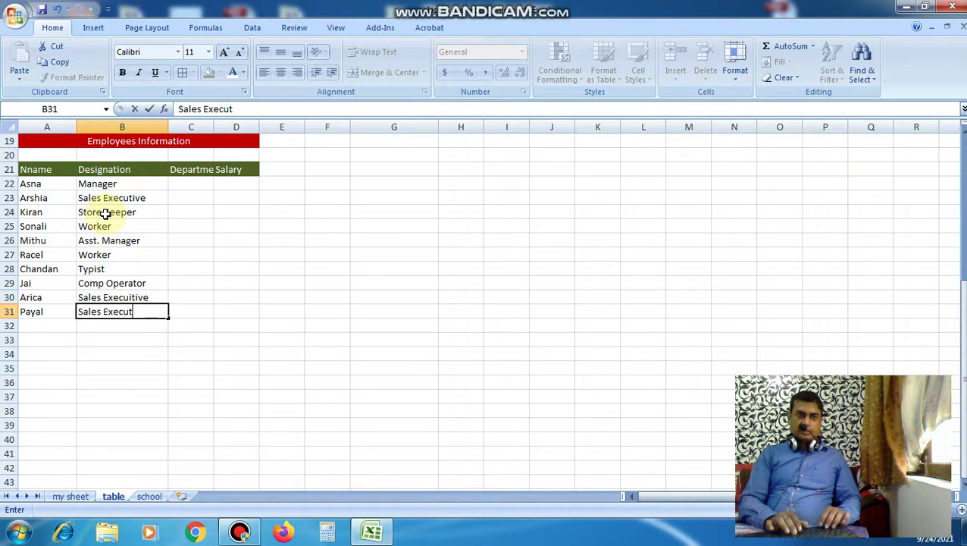
text(iti)
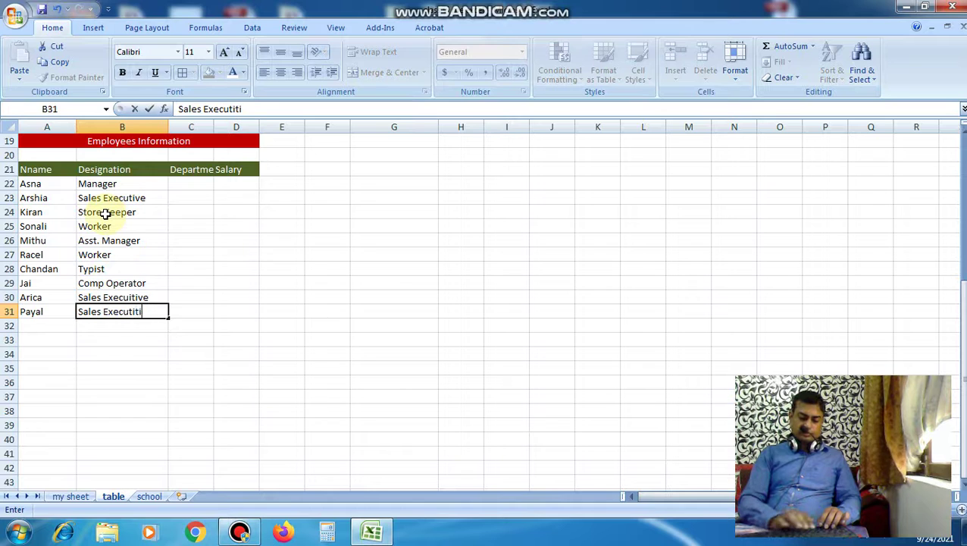
text(ve)
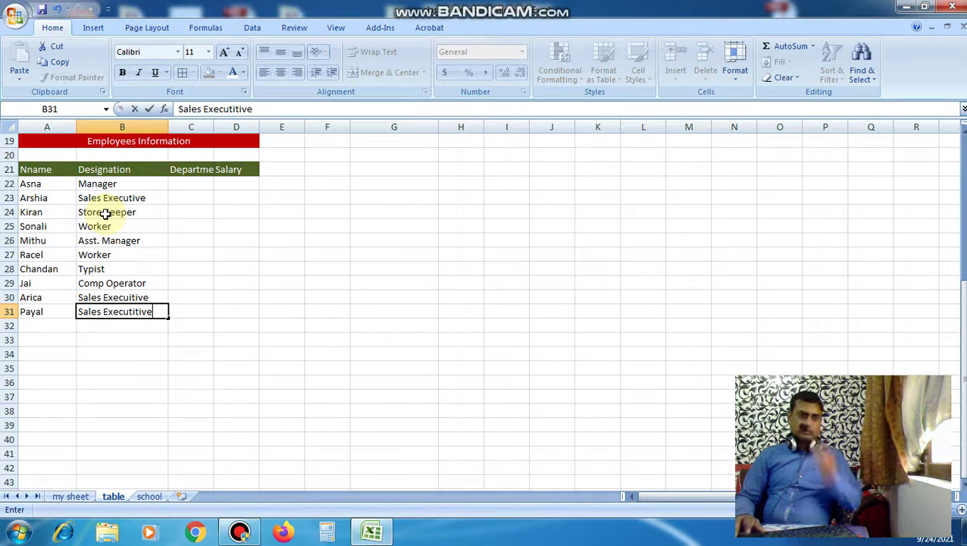
key(Left)
key(Right)
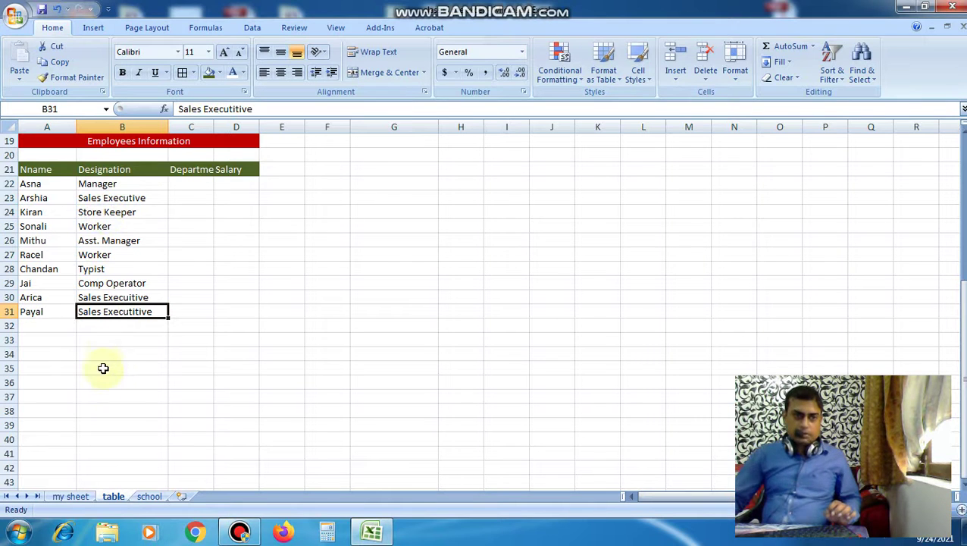
click(138, 325)
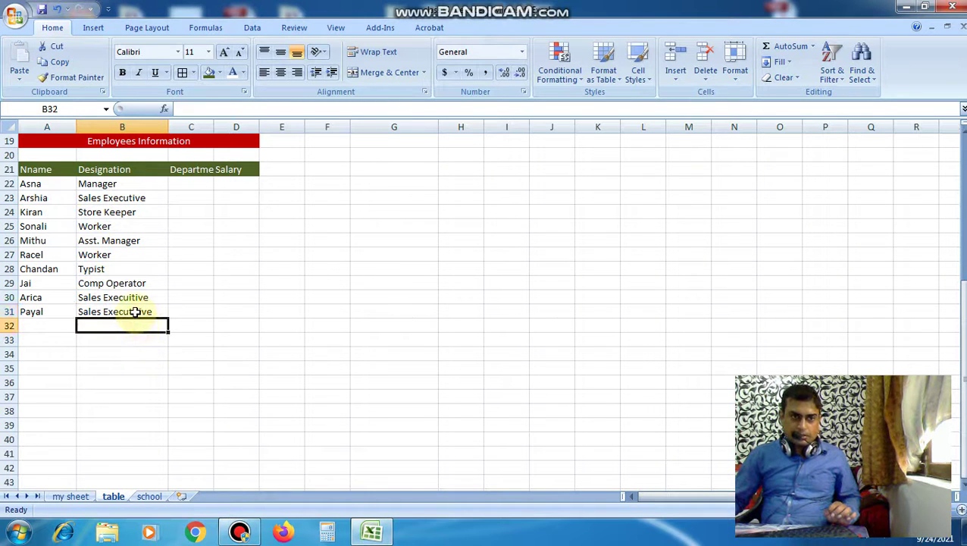
double_click(135, 311)
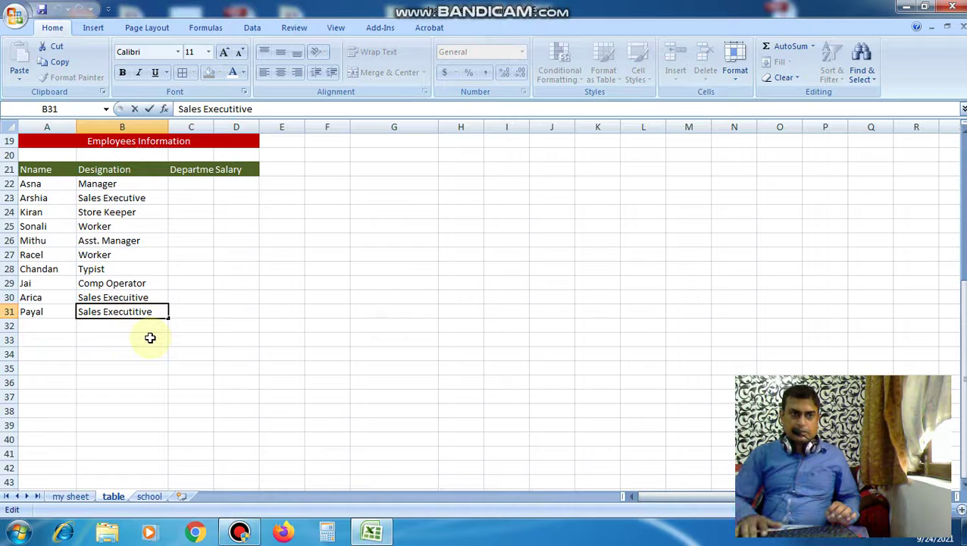
key(Left)
key(Left)
key(Left)
key(BackSpace)
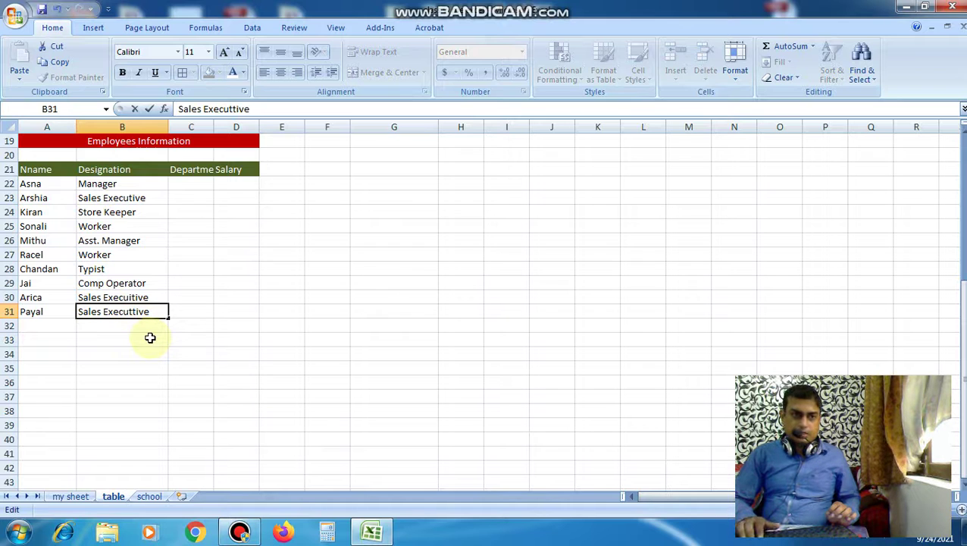
key(BackSpace)
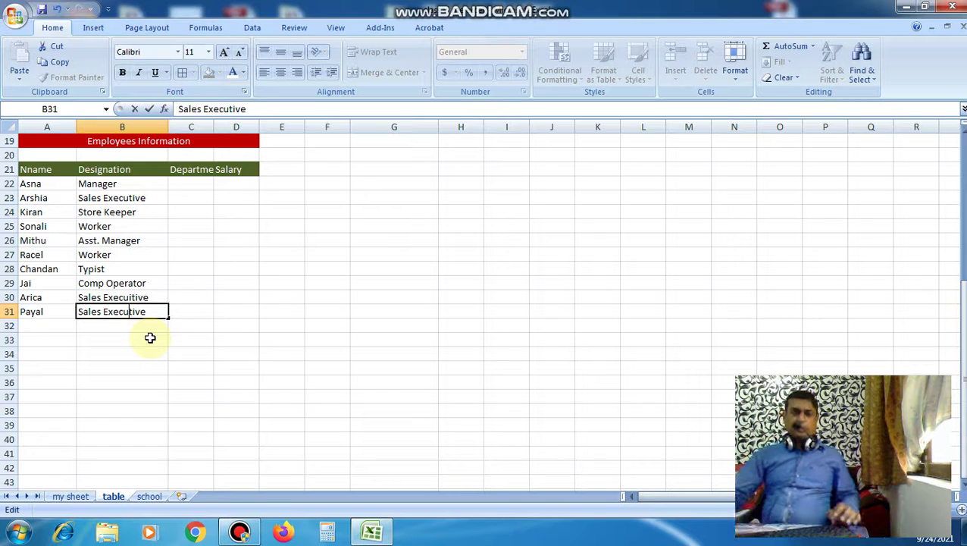
Step: Enter departments Marketing, Marketing, Production, Marketing, Marketing in C22:C26
double_click(191, 186)
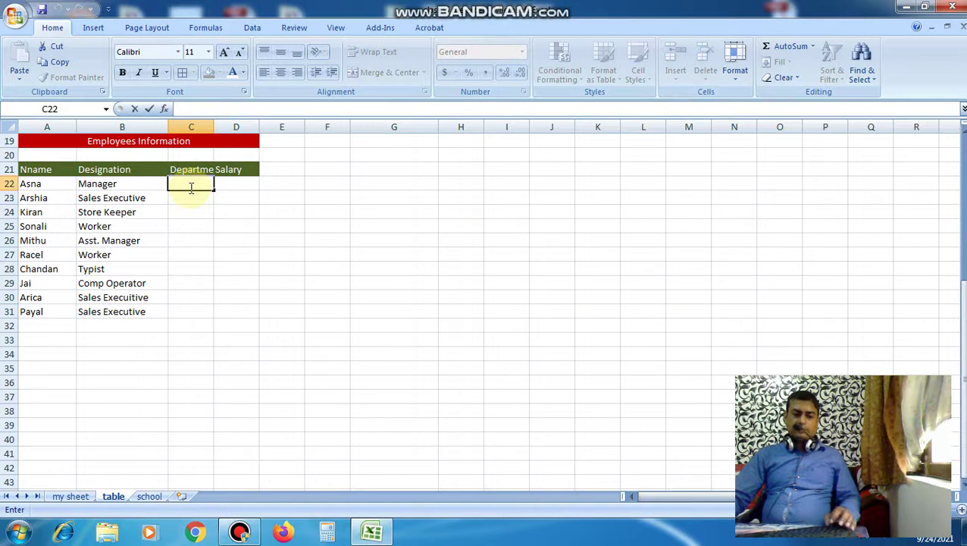
text(Mar)
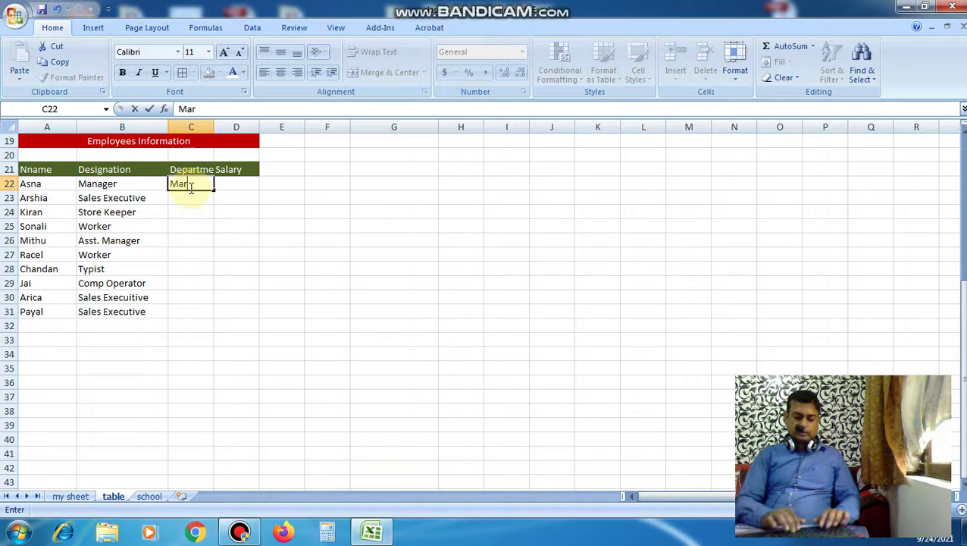
text(keting)
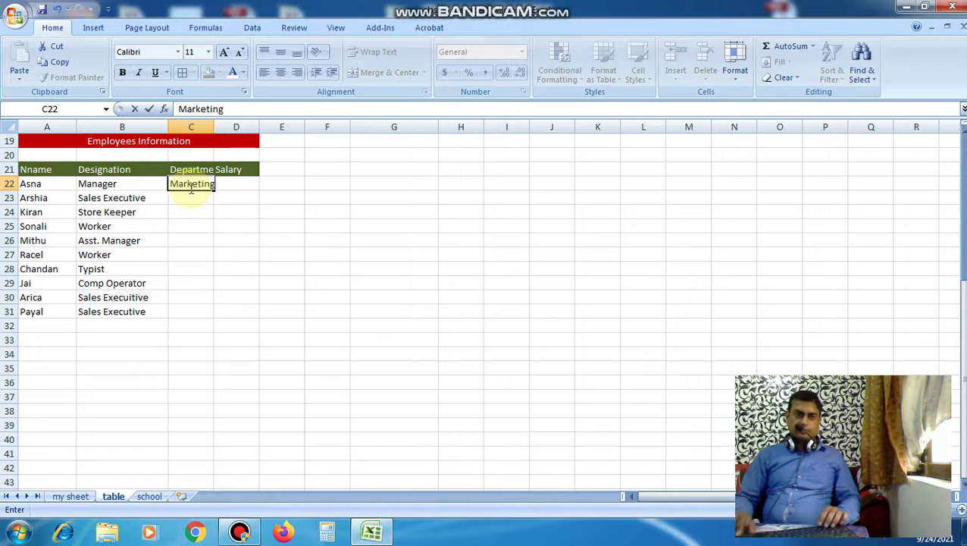
key(Return)
text(Marketing)
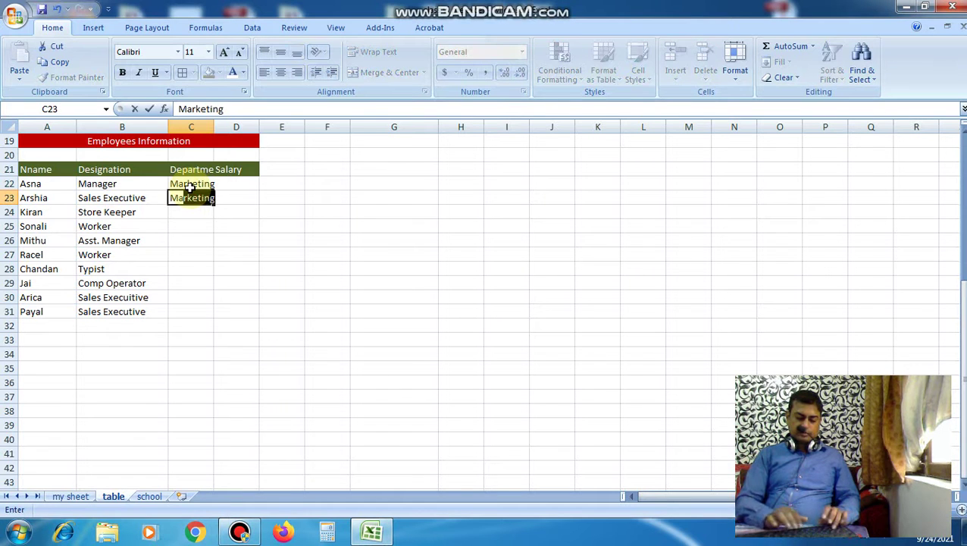
key(Return)
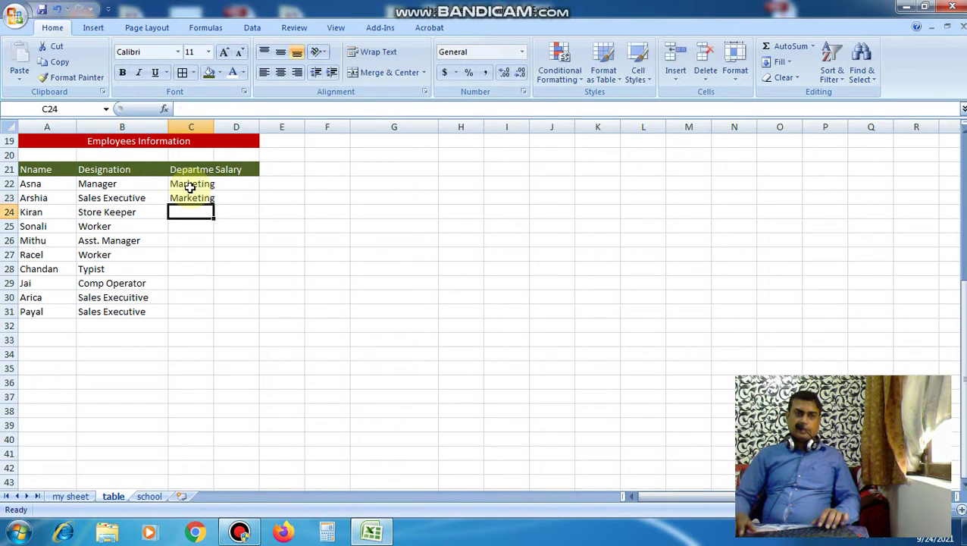
text(P)
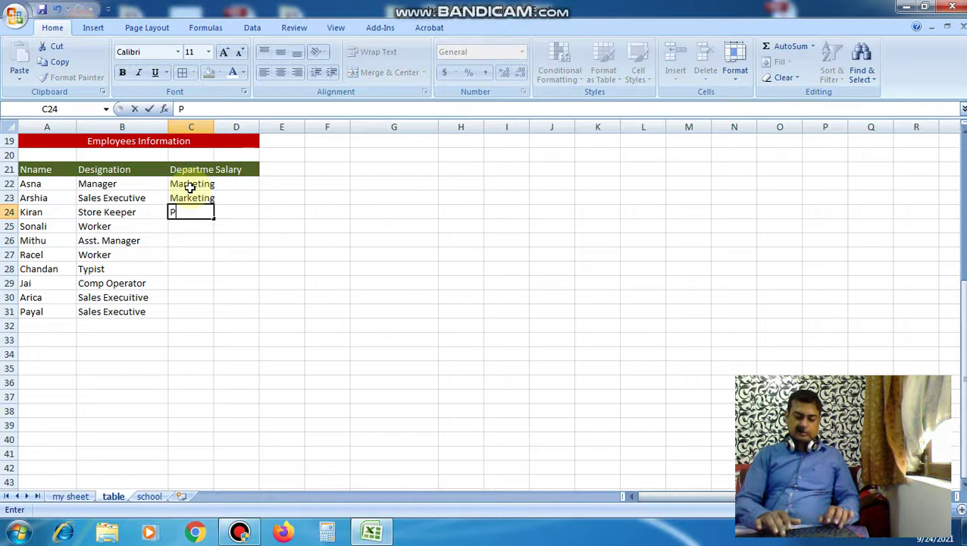
text(roduct)
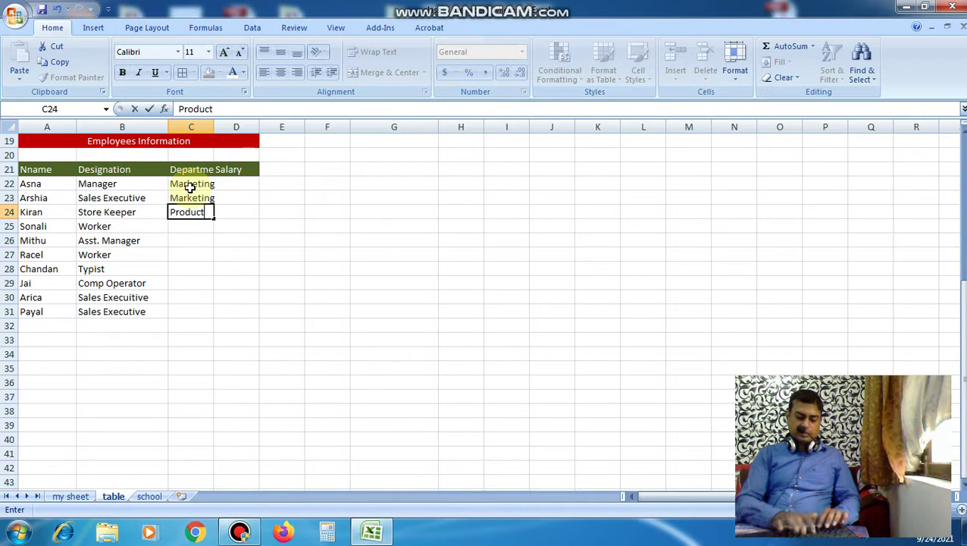
text(ion)
key(Return)
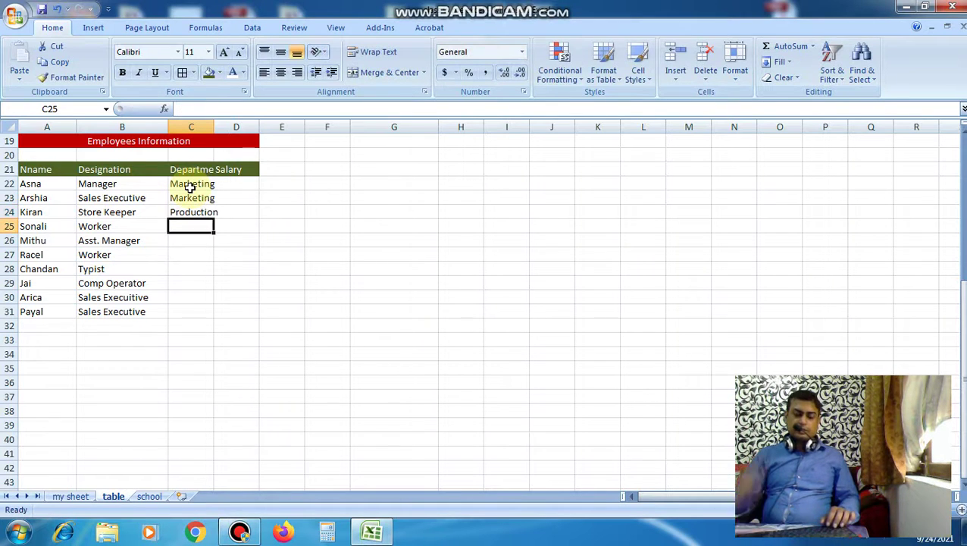
text(marketing)
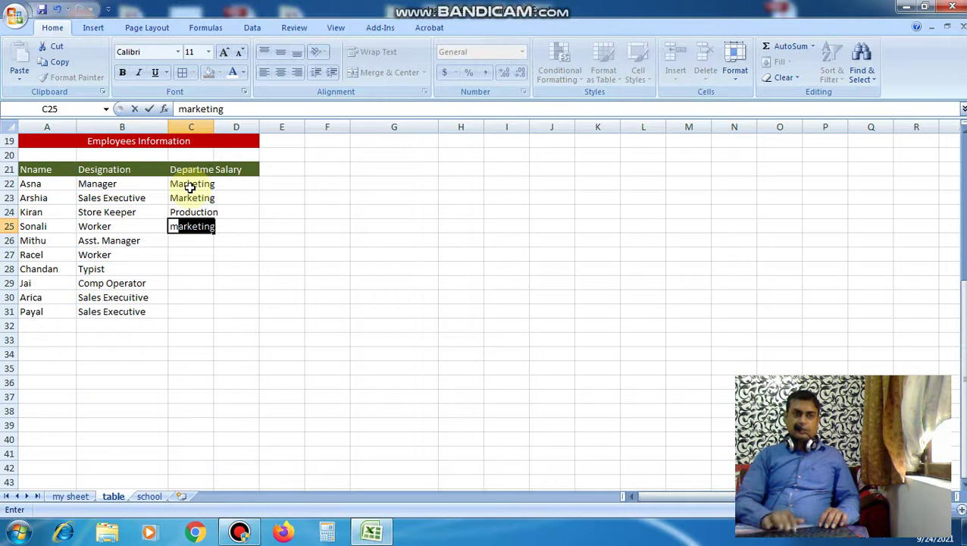
key(Return)
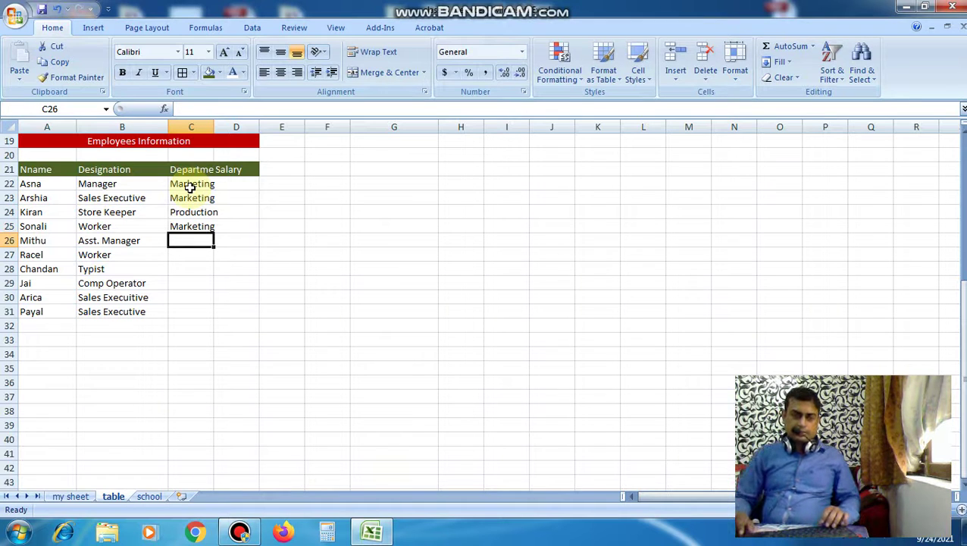
text(m)
key(Return)
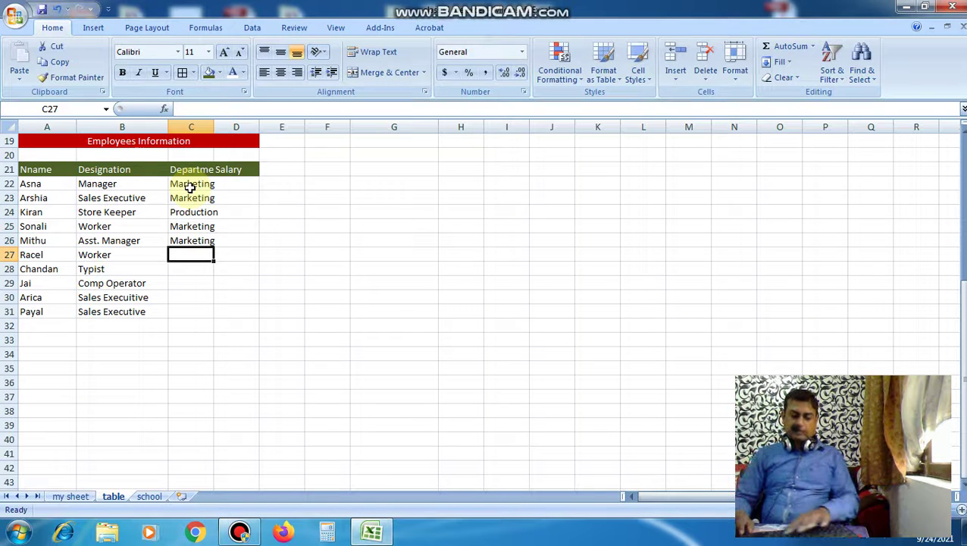
Step: Enter departments Production, computer, computer, Marketing, Marketing in C27:C31
text(p)
key(Return)
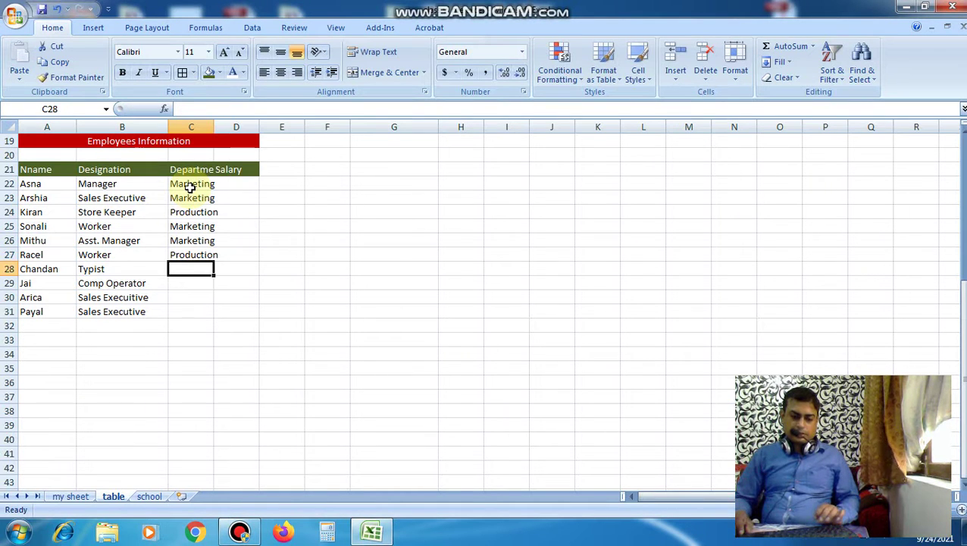
text(compu)
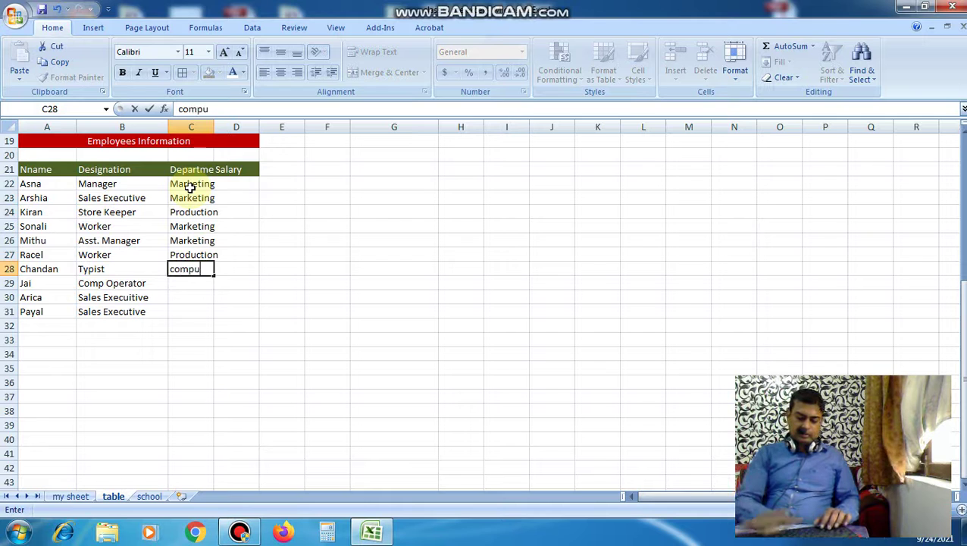
text(ter)
key(Return)
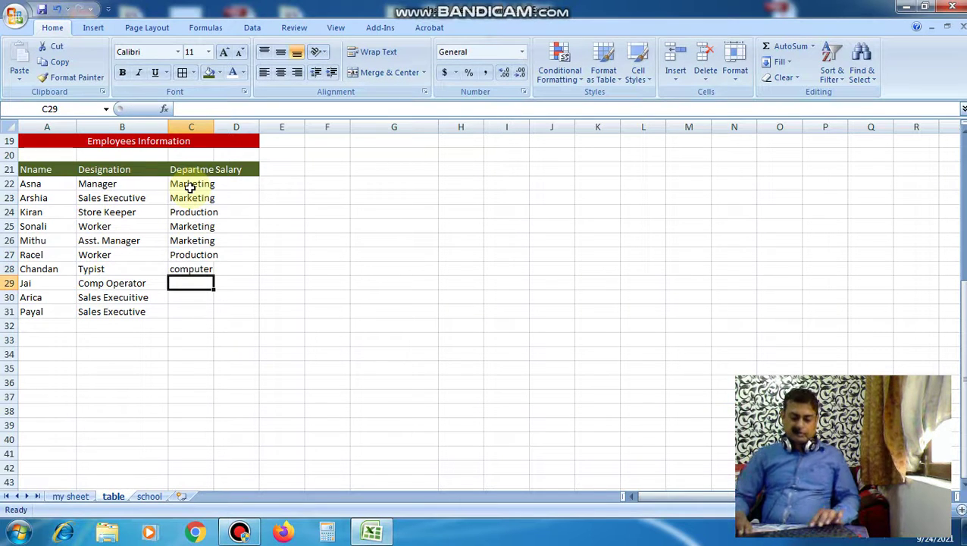
text(computer)
key(Return)
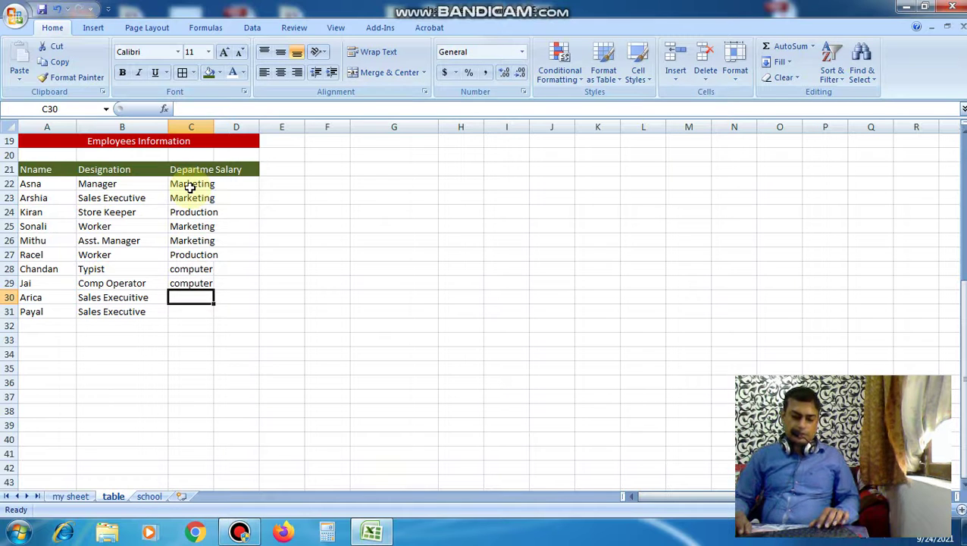
text(m)
key(Return)
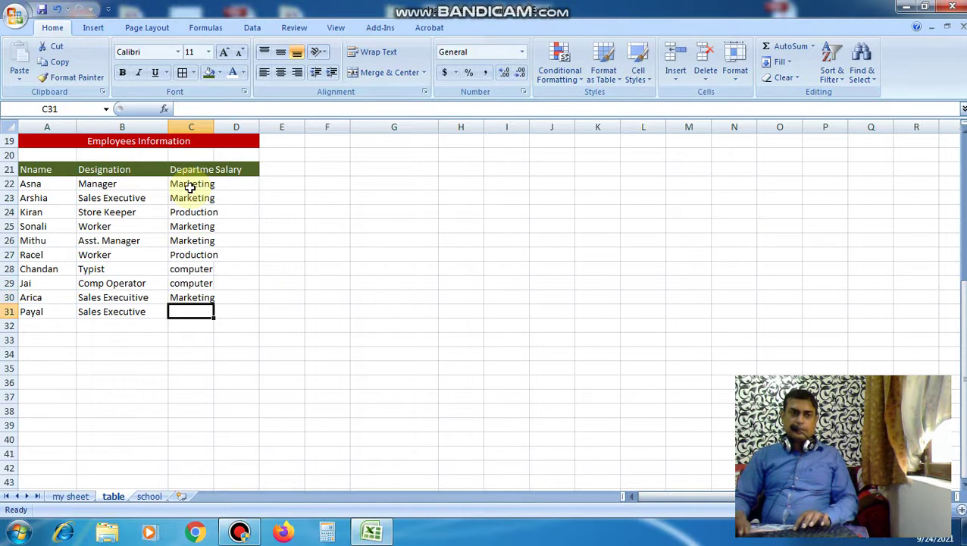
text(m)
key(Return)
key(Up)
key(Up)
key(Up)
key(Up)
key(Up)
key(Up)
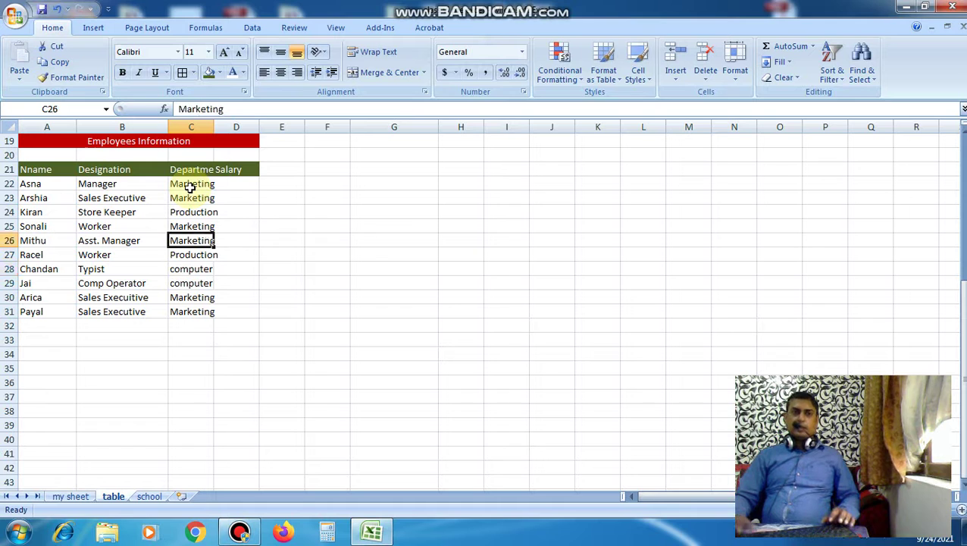
Step: Widen column C, then enter salaries 20000, 10000, 7000 and 5000 in D22:D25
drag(213, 127, 241, 127)
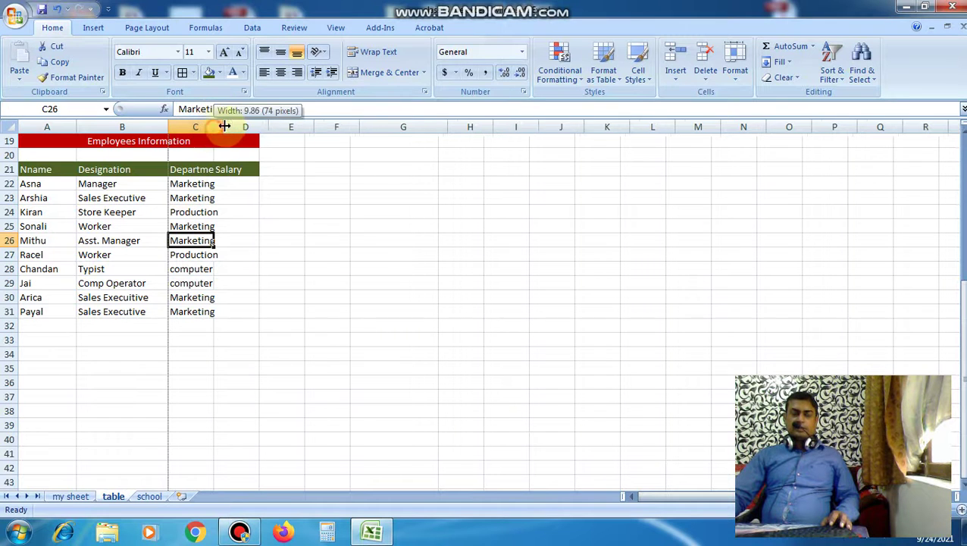
click(257, 186)
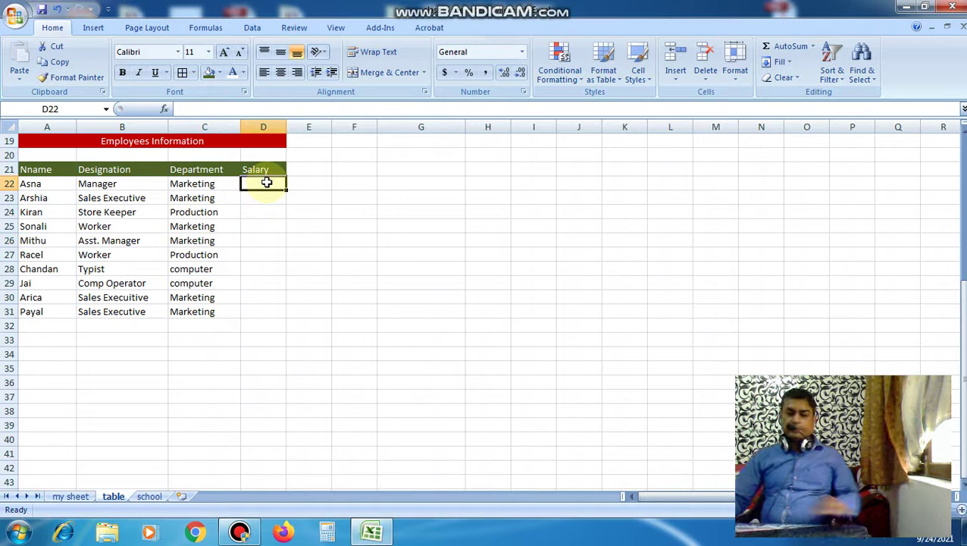
text(200)
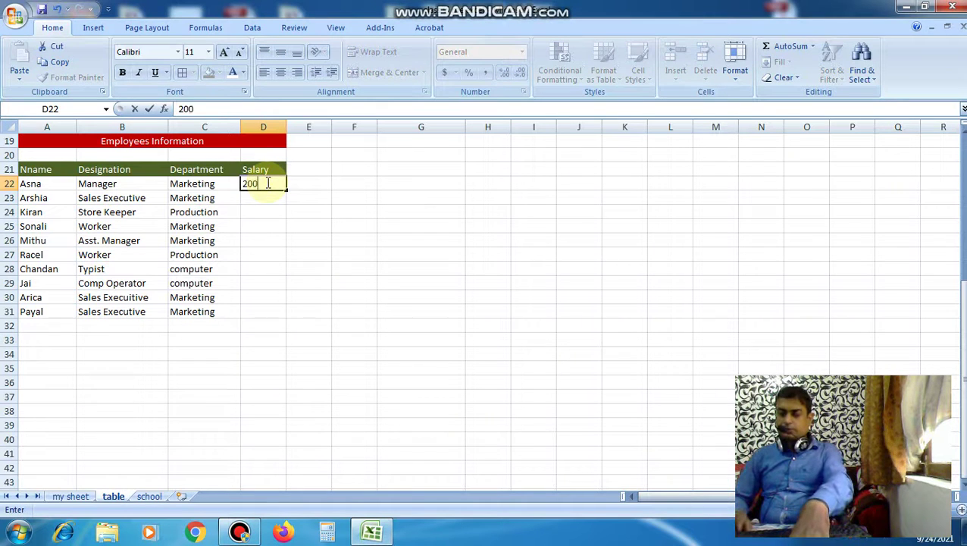
text(00)
key(Return)
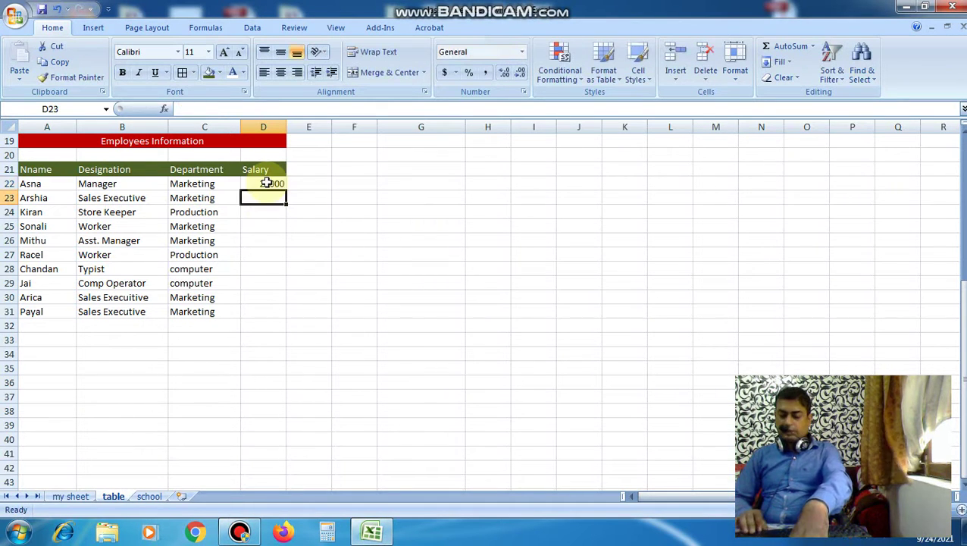
text(10000)
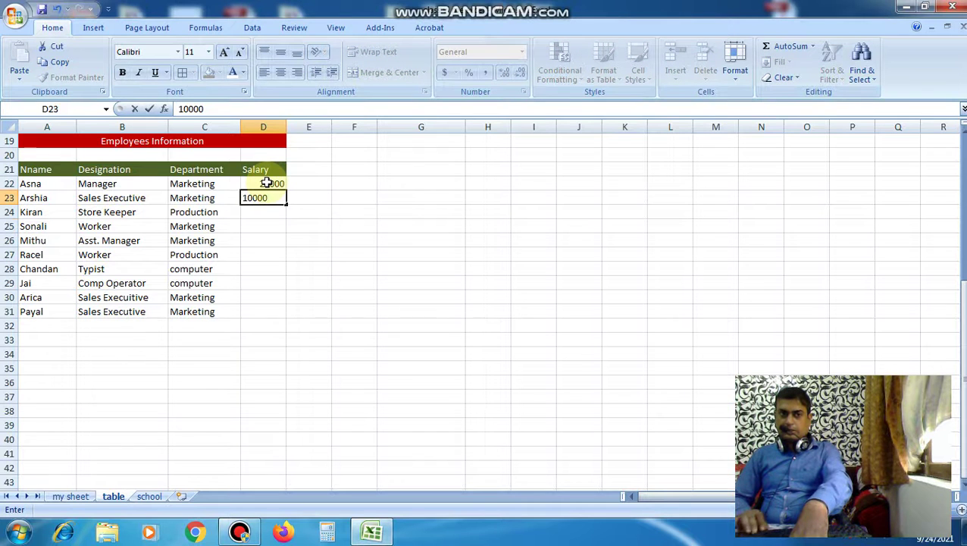
key(Return)
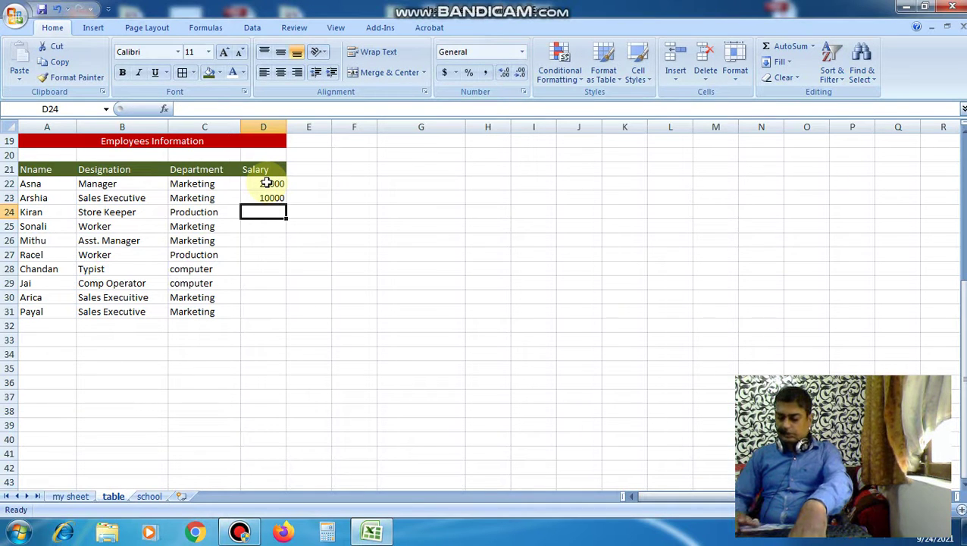
text(7000)
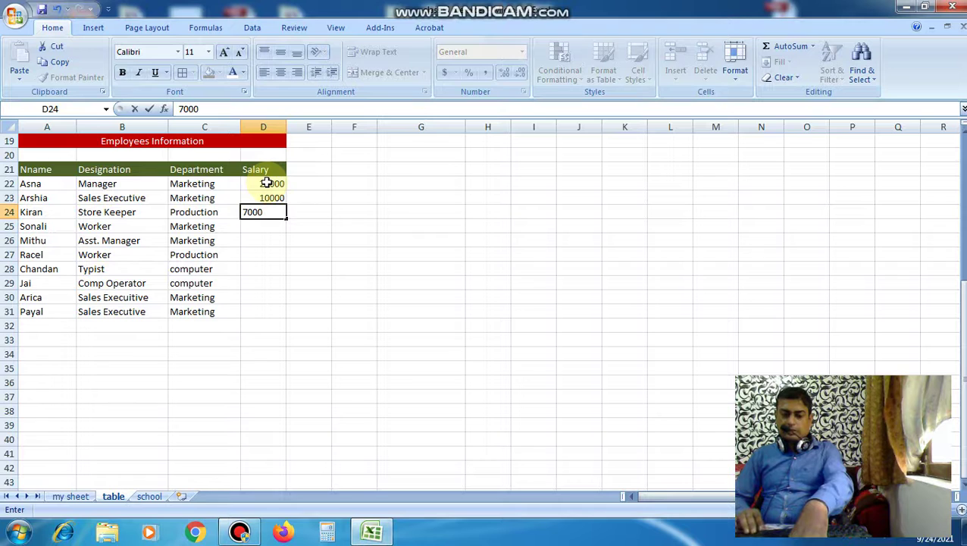
key(Return)
text(5000)
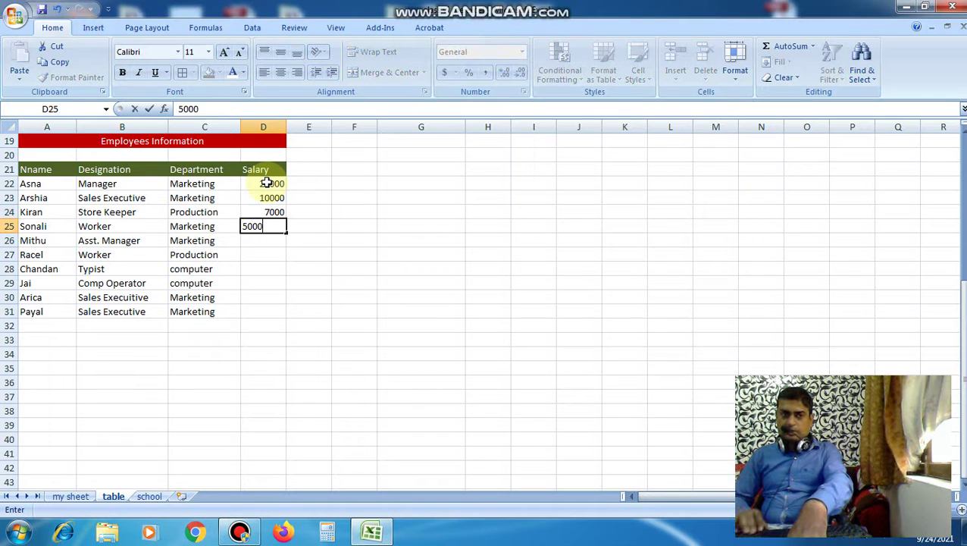
key(Return)
Step: Enter the remaining salaries 15000, 5000, 6000, 6000, 11000 and 12000 in D26:D31
text(15)
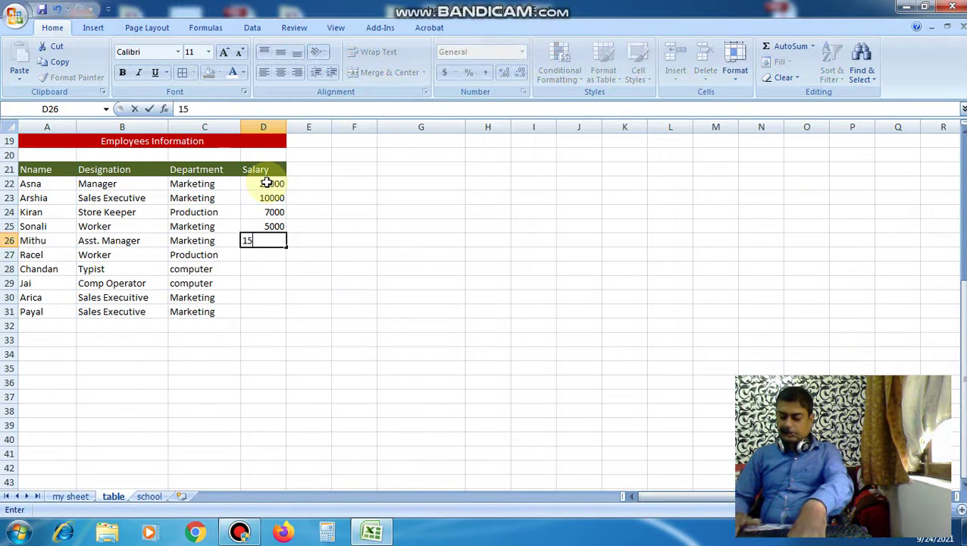
text(000)
key(Return)
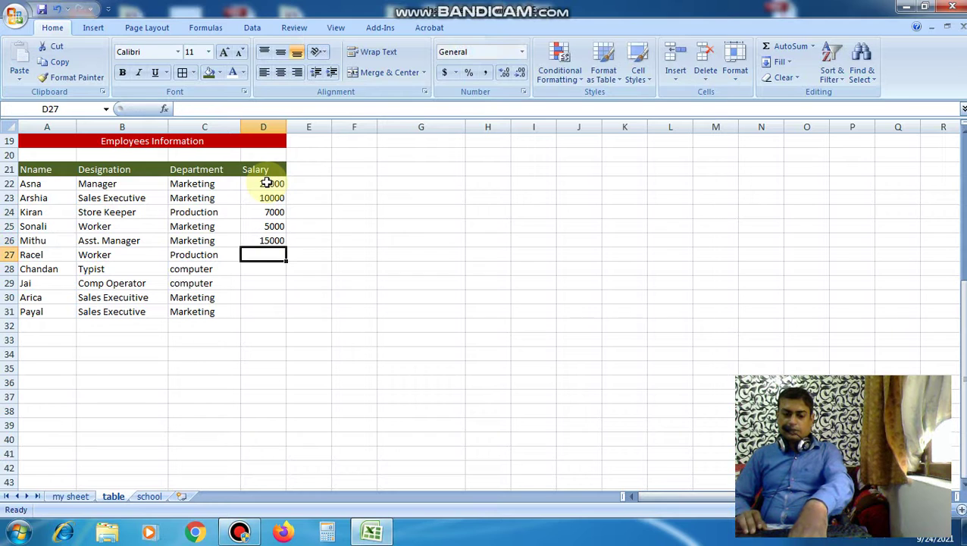
text(5000)
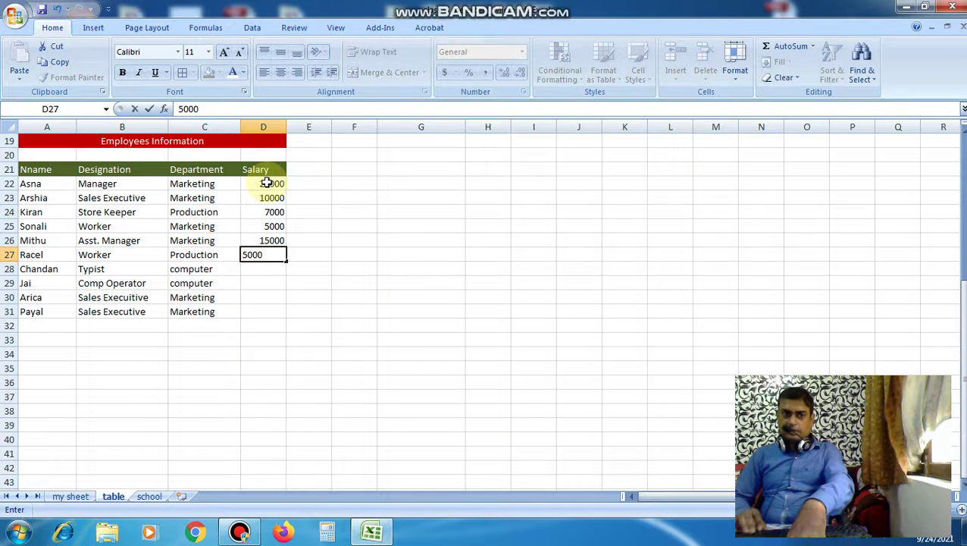
key(Return)
text(6)
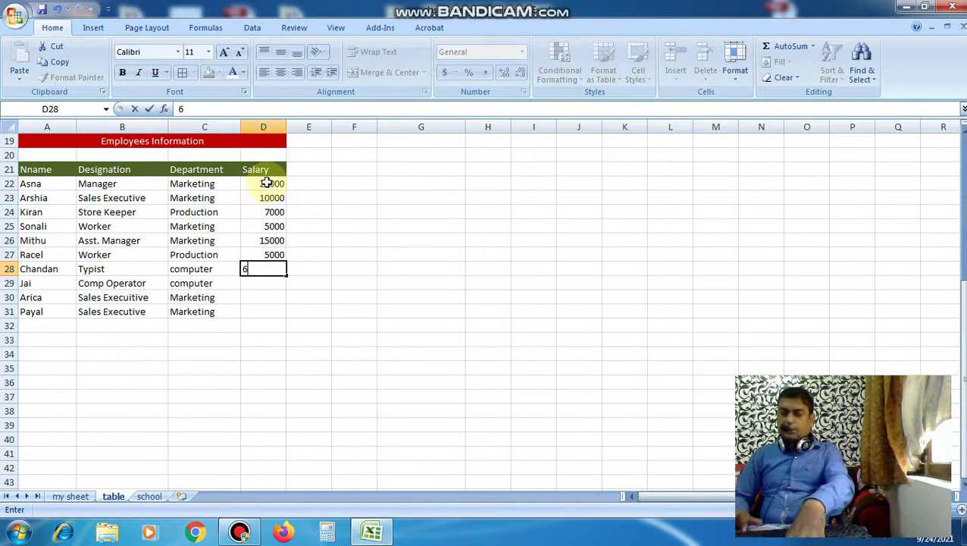
text(000)
key(Return)
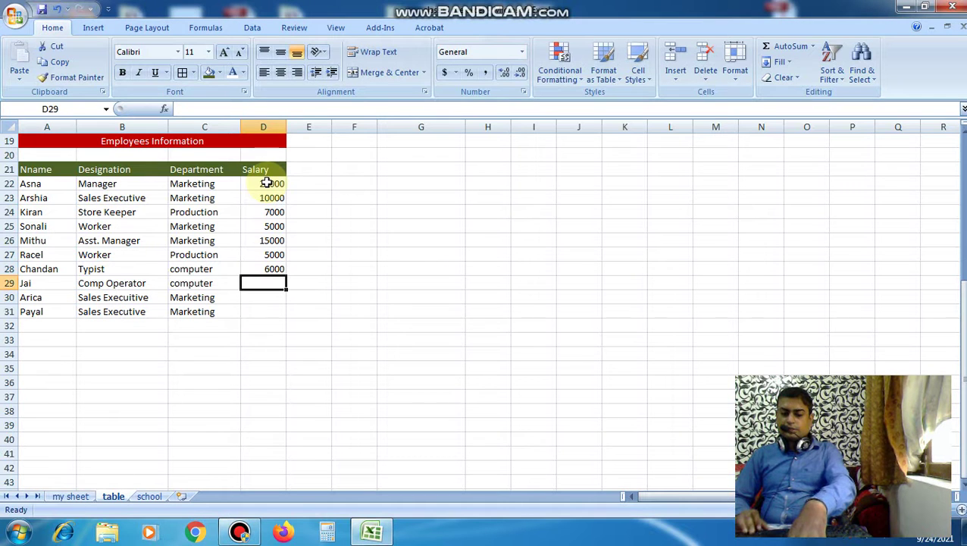
text(6000)
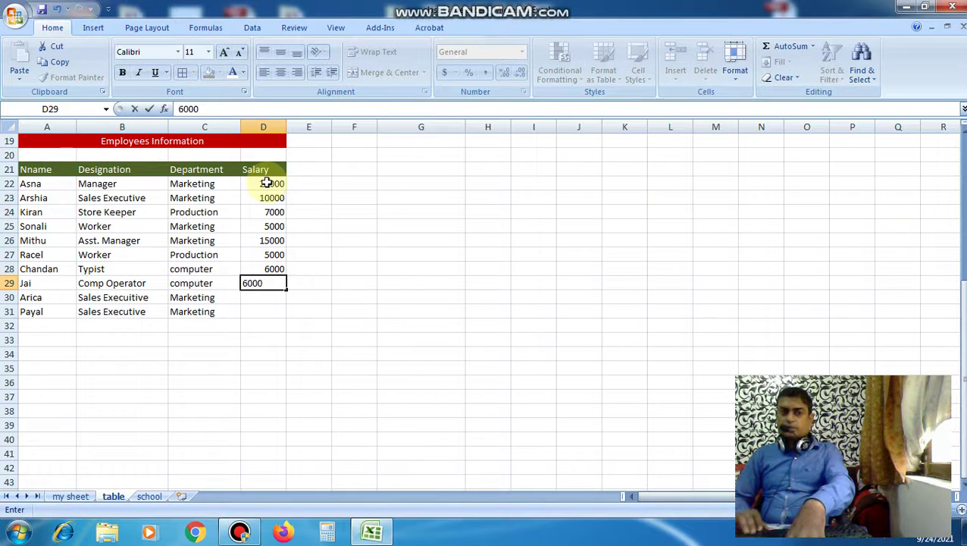
key(Return)
text(11000)
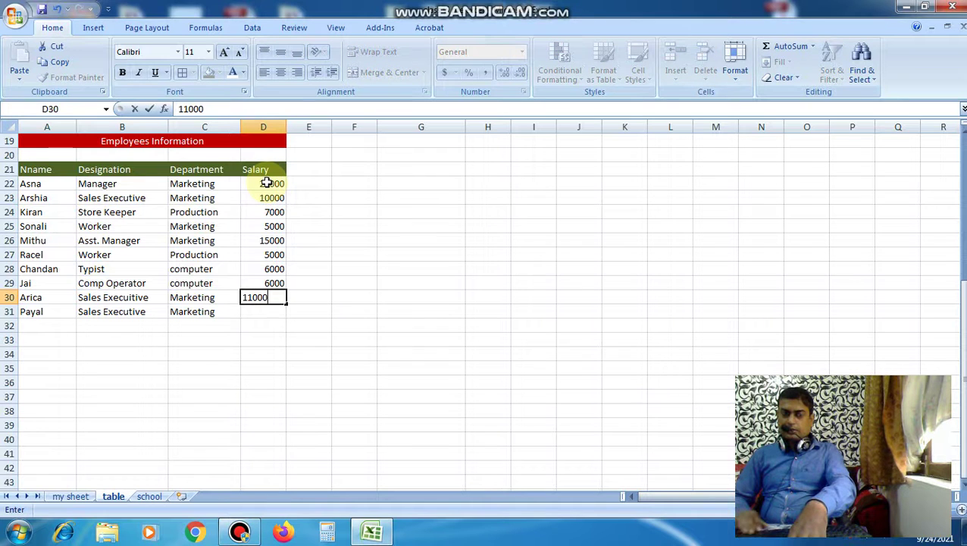
key(Return)
text(12000)
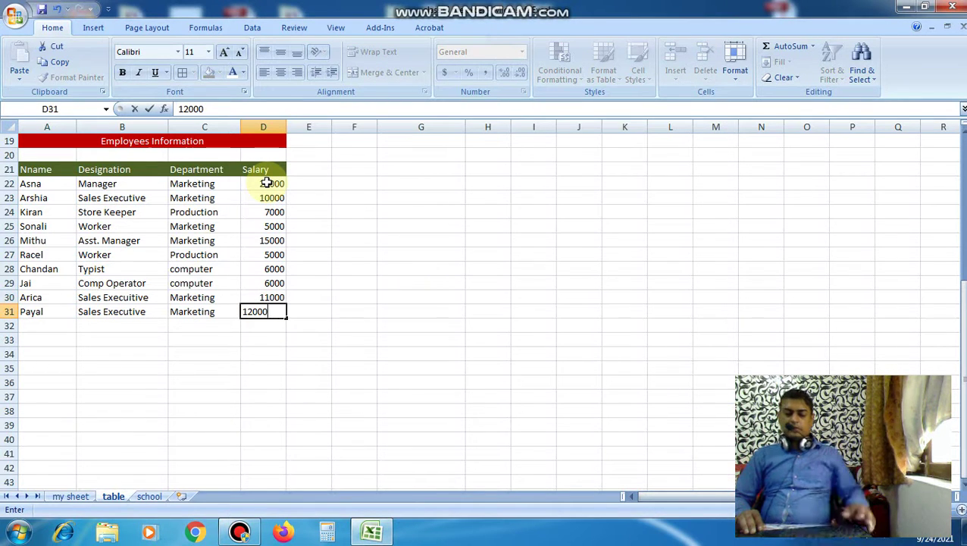
key(ctrl+Return)
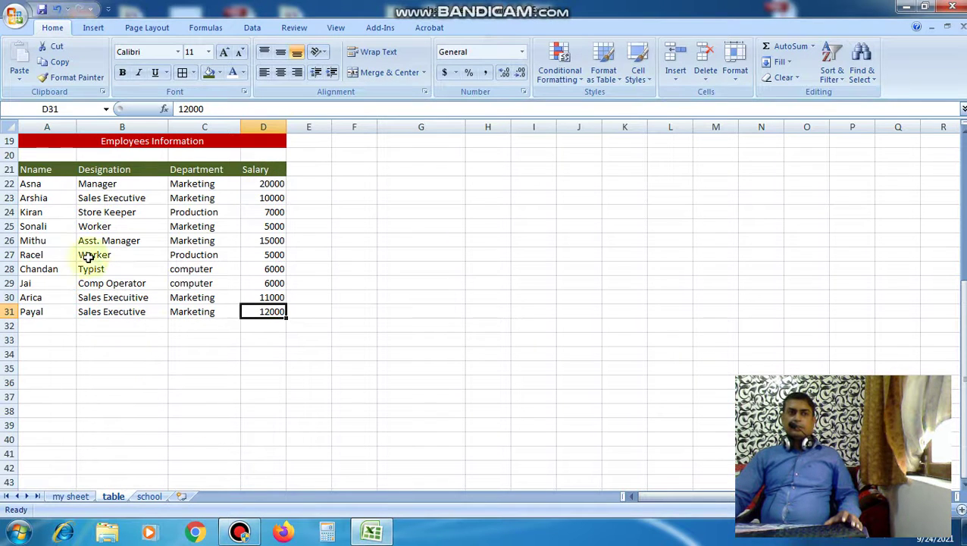
Step: Apply All Borders to the table range A19:D31
drag(29, 139, 88, 307)
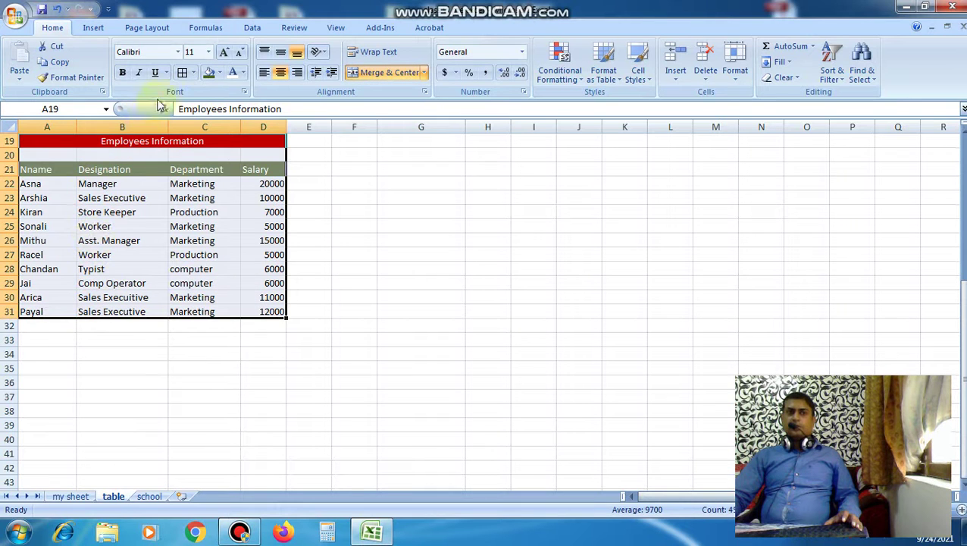
click(191, 72)
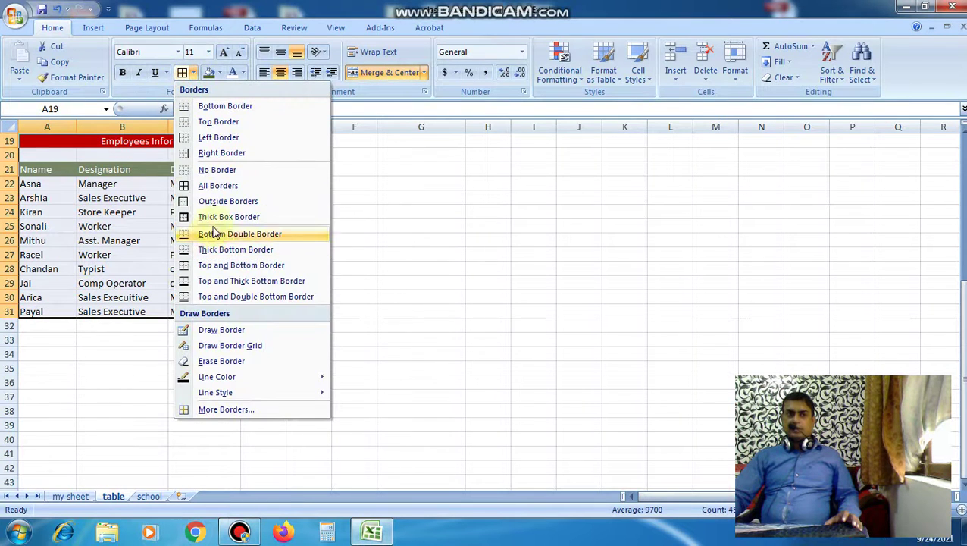
click(235, 186)
click(333, 282)
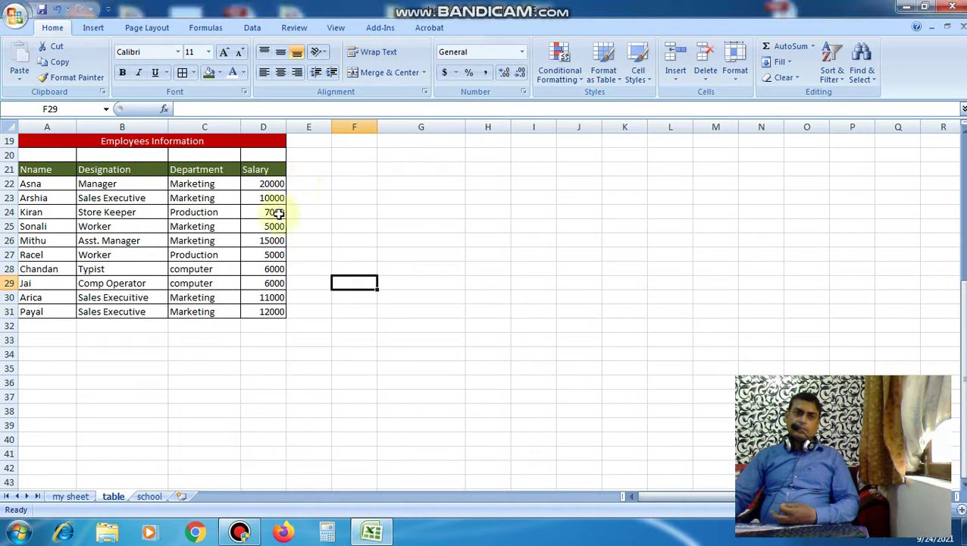
Step: Merge and center A32:C32 and label it 'Total Expenses'
drag(64, 328, 198, 331)
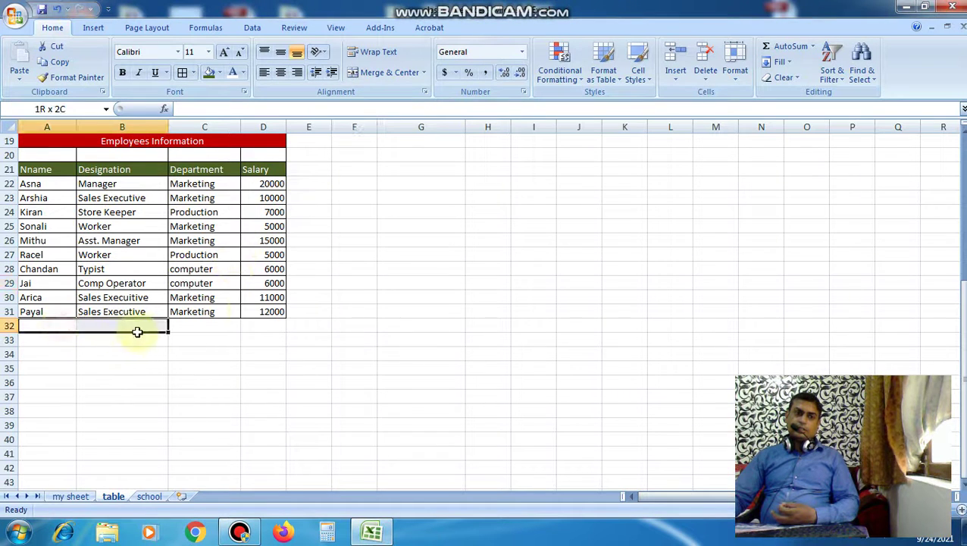
click(385, 75)
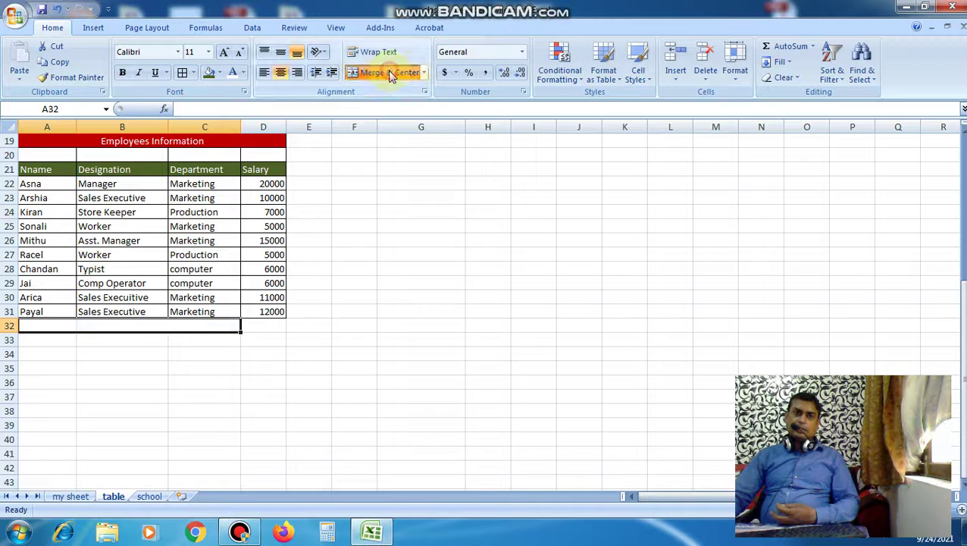
text(T)
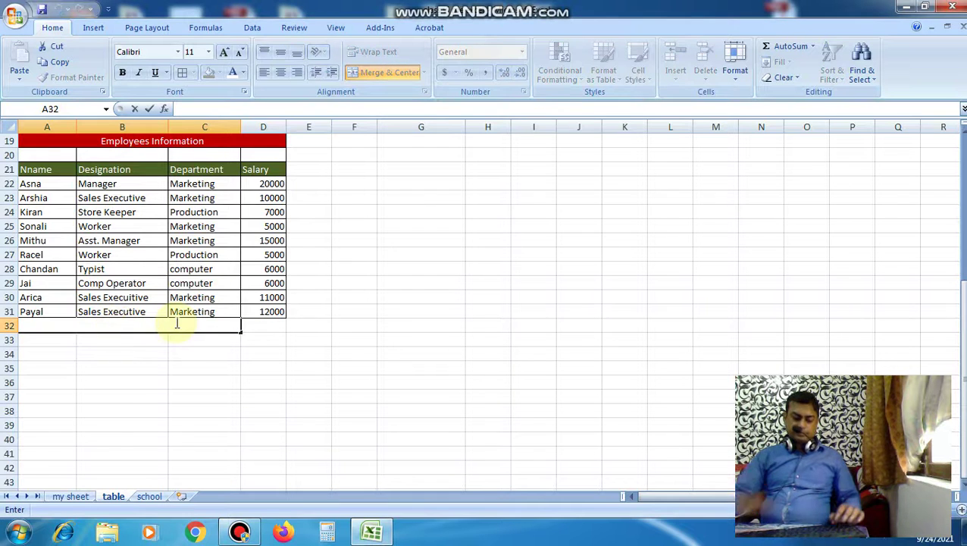
text(o)
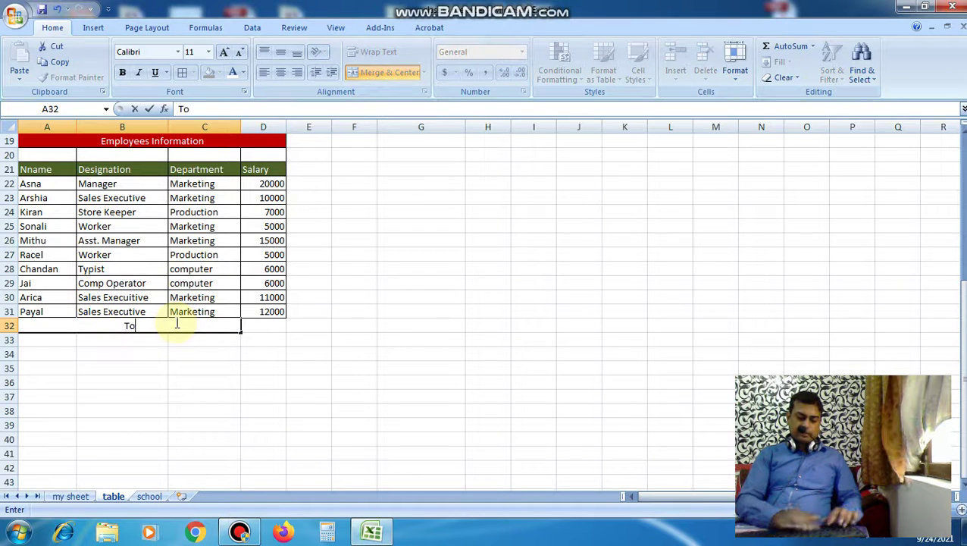
text(tal Ex)
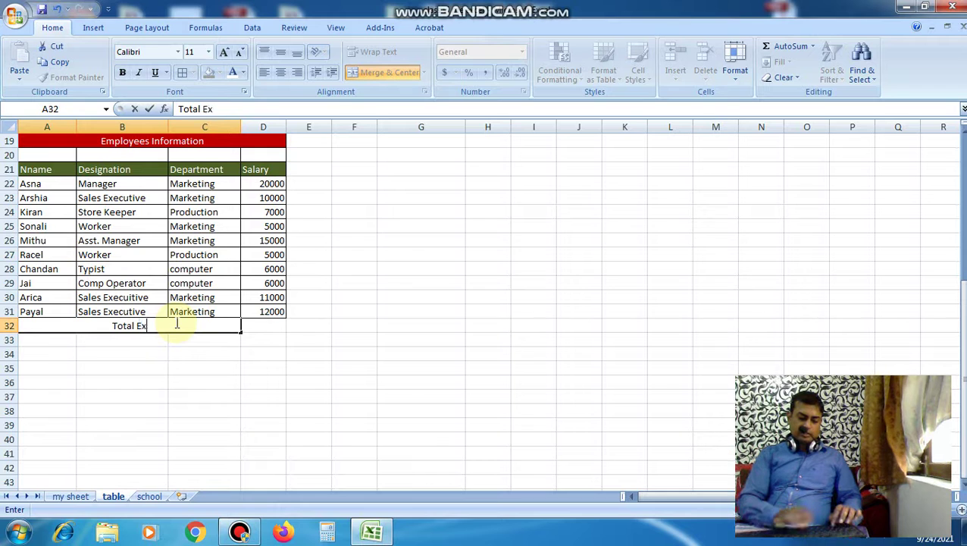
text(pense)
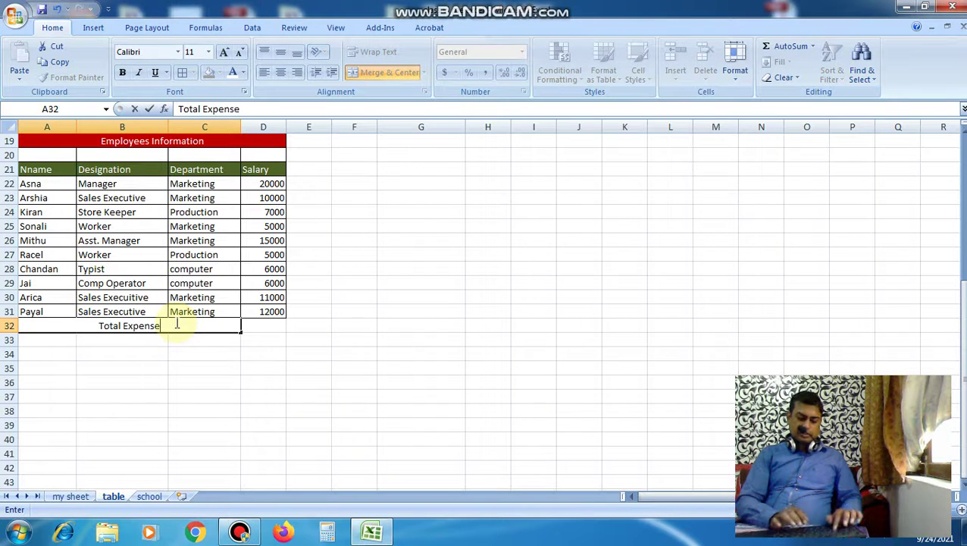
text(s)
Step: AutoSum the salaries D22:D31 into D32, giving 97000
click(269, 326)
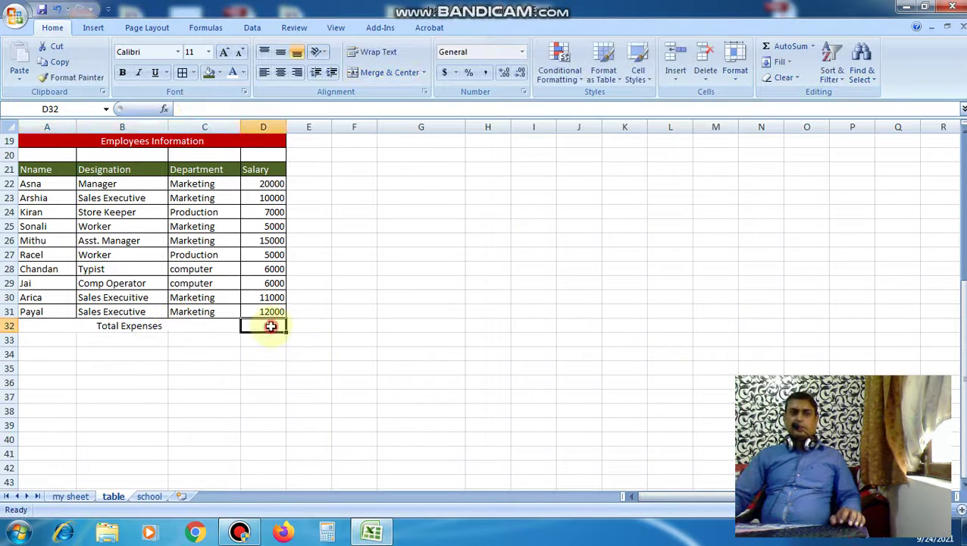
drag(270, 182, 262, 325)
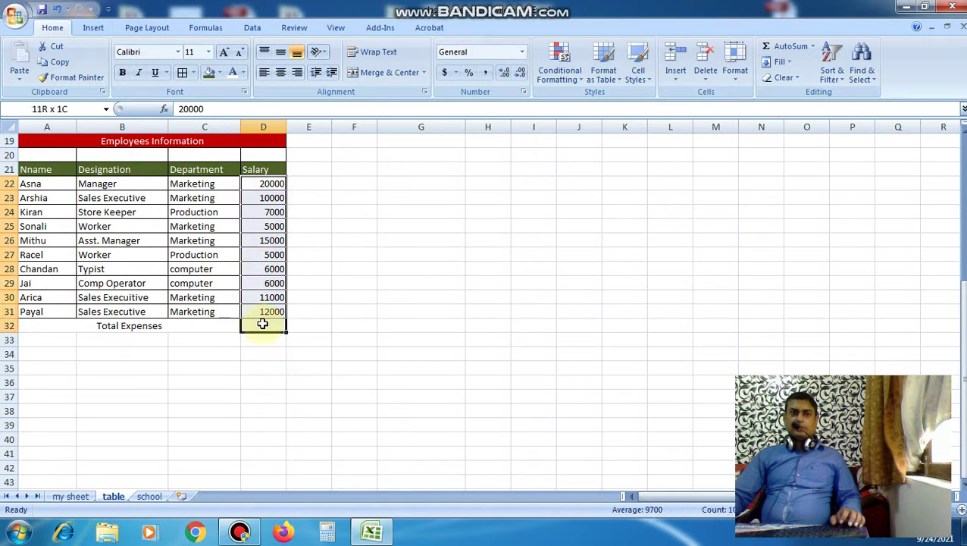
click(788, 45)
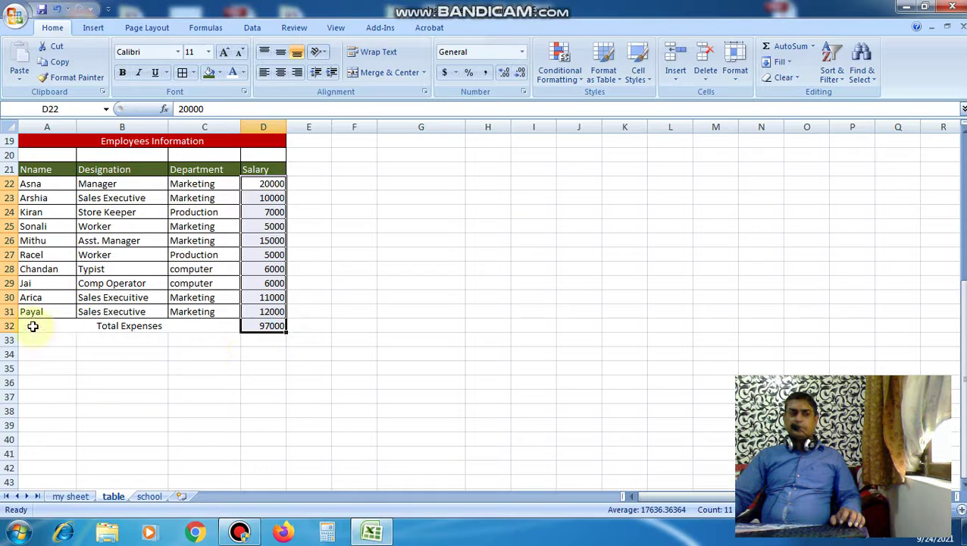
Step: Reapply All Borders to A19:D32, including the Total Expenses row
drag(52, 141, 49, 327)
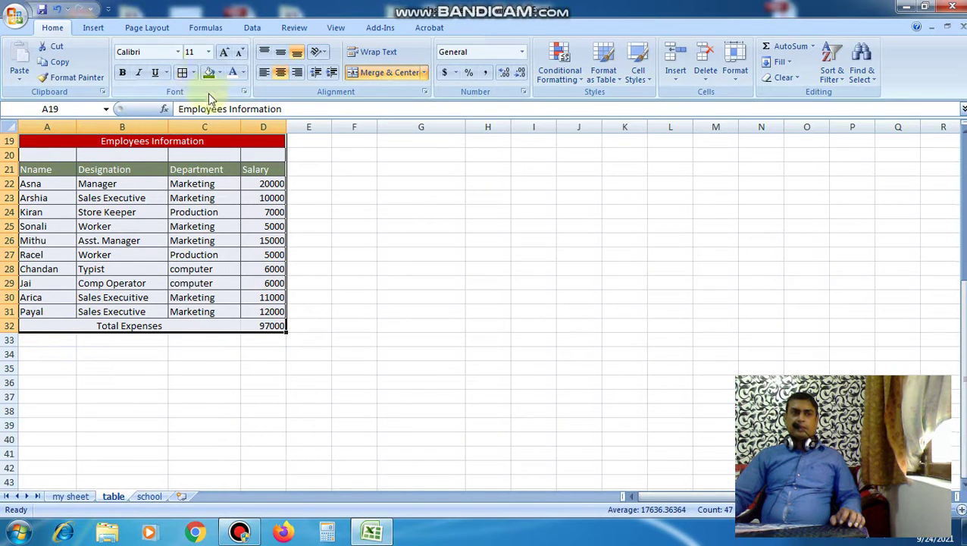
click(193, 74)
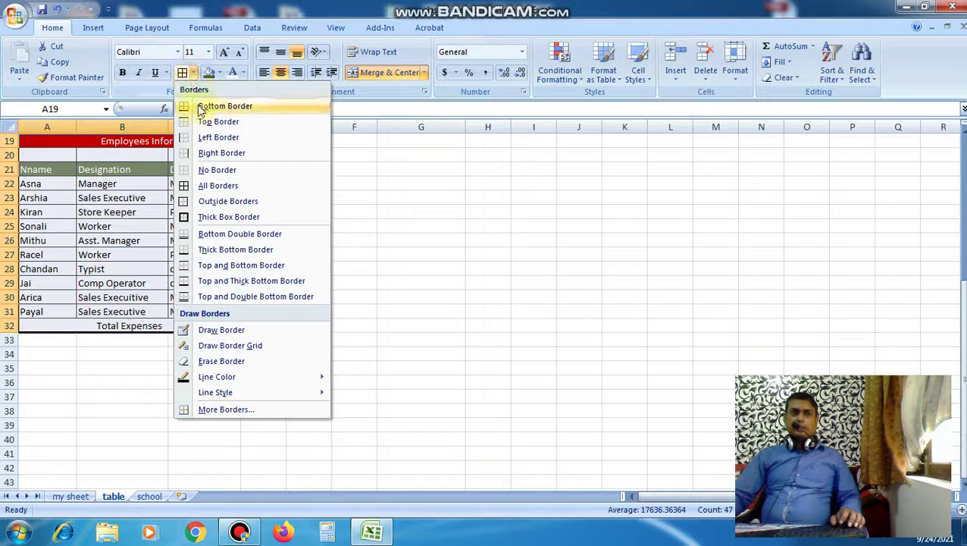
click(218, 186)
click(324, 338)
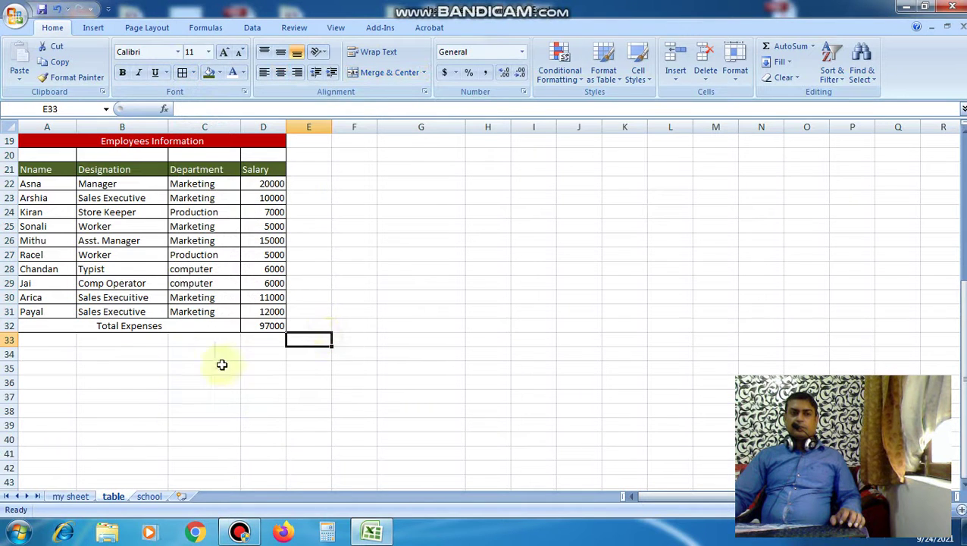